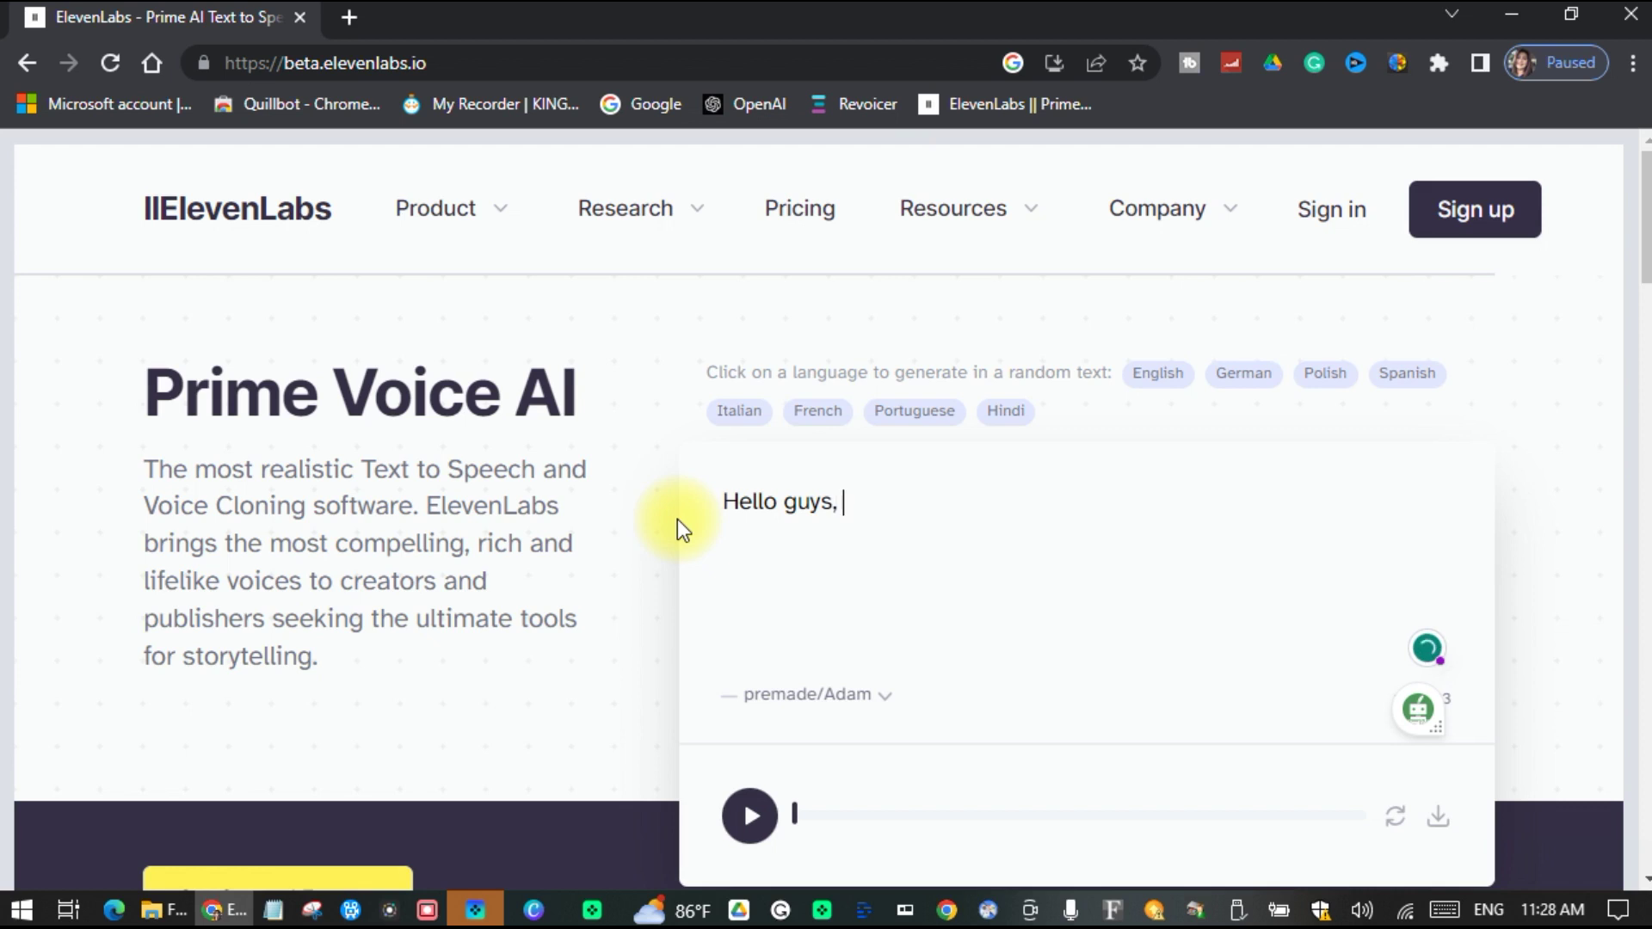
Step: Continue the sample text after "Hello guys," with "In this video, I will be showing how to create a faceless video using AI."
type("s video, I will be showing ho")
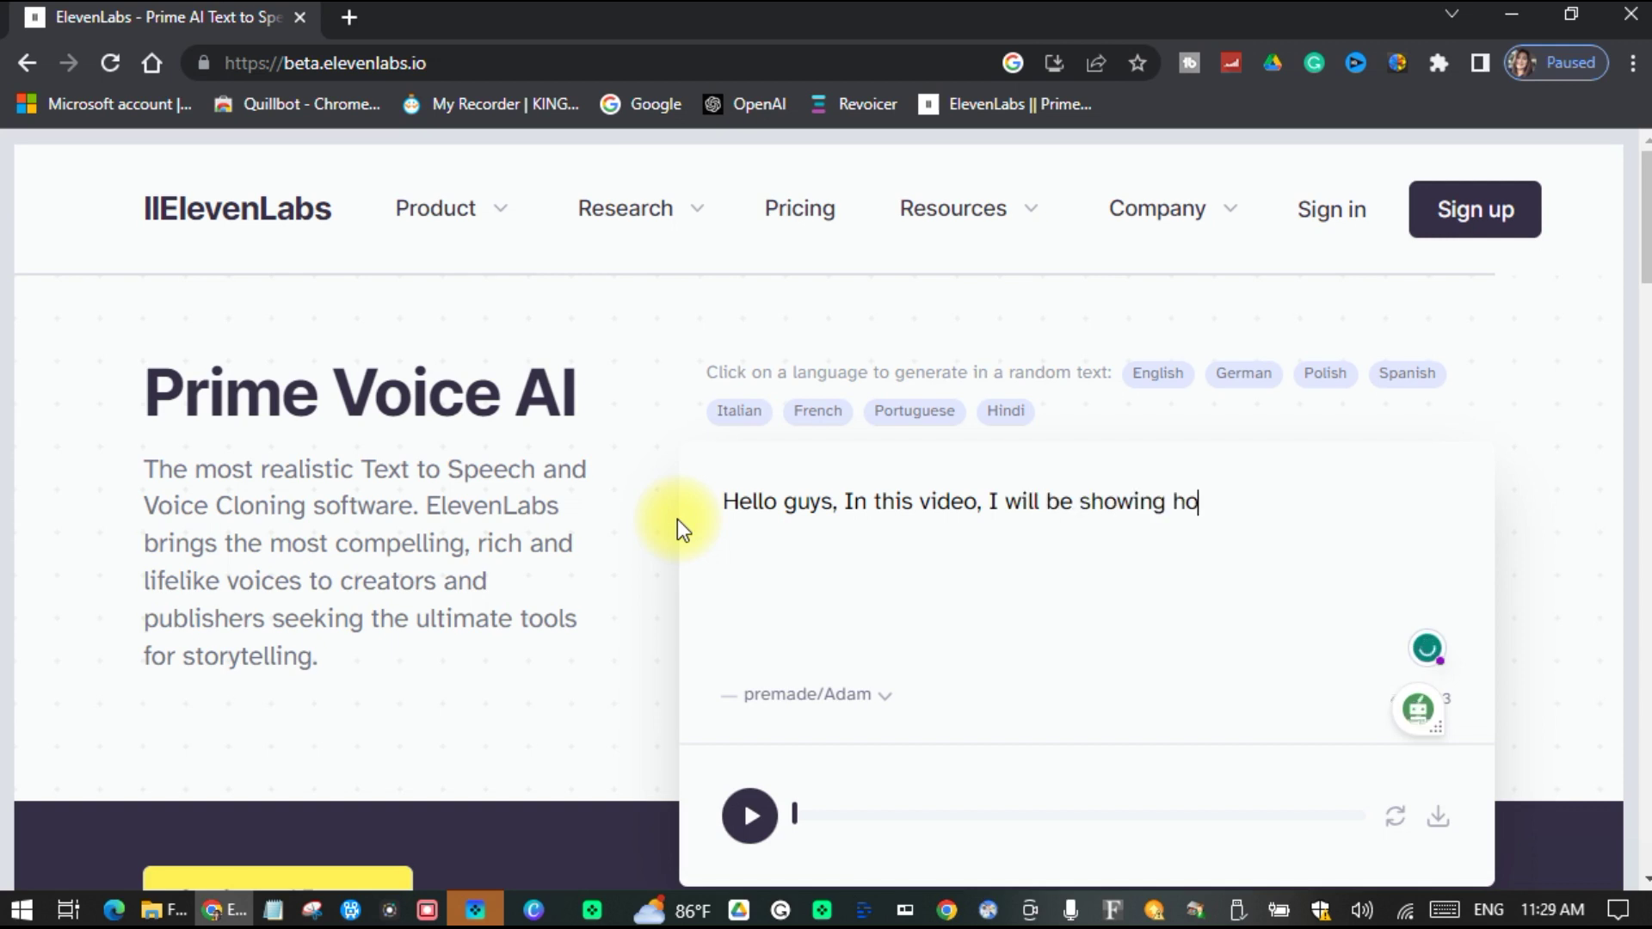
type("w to create a facele")
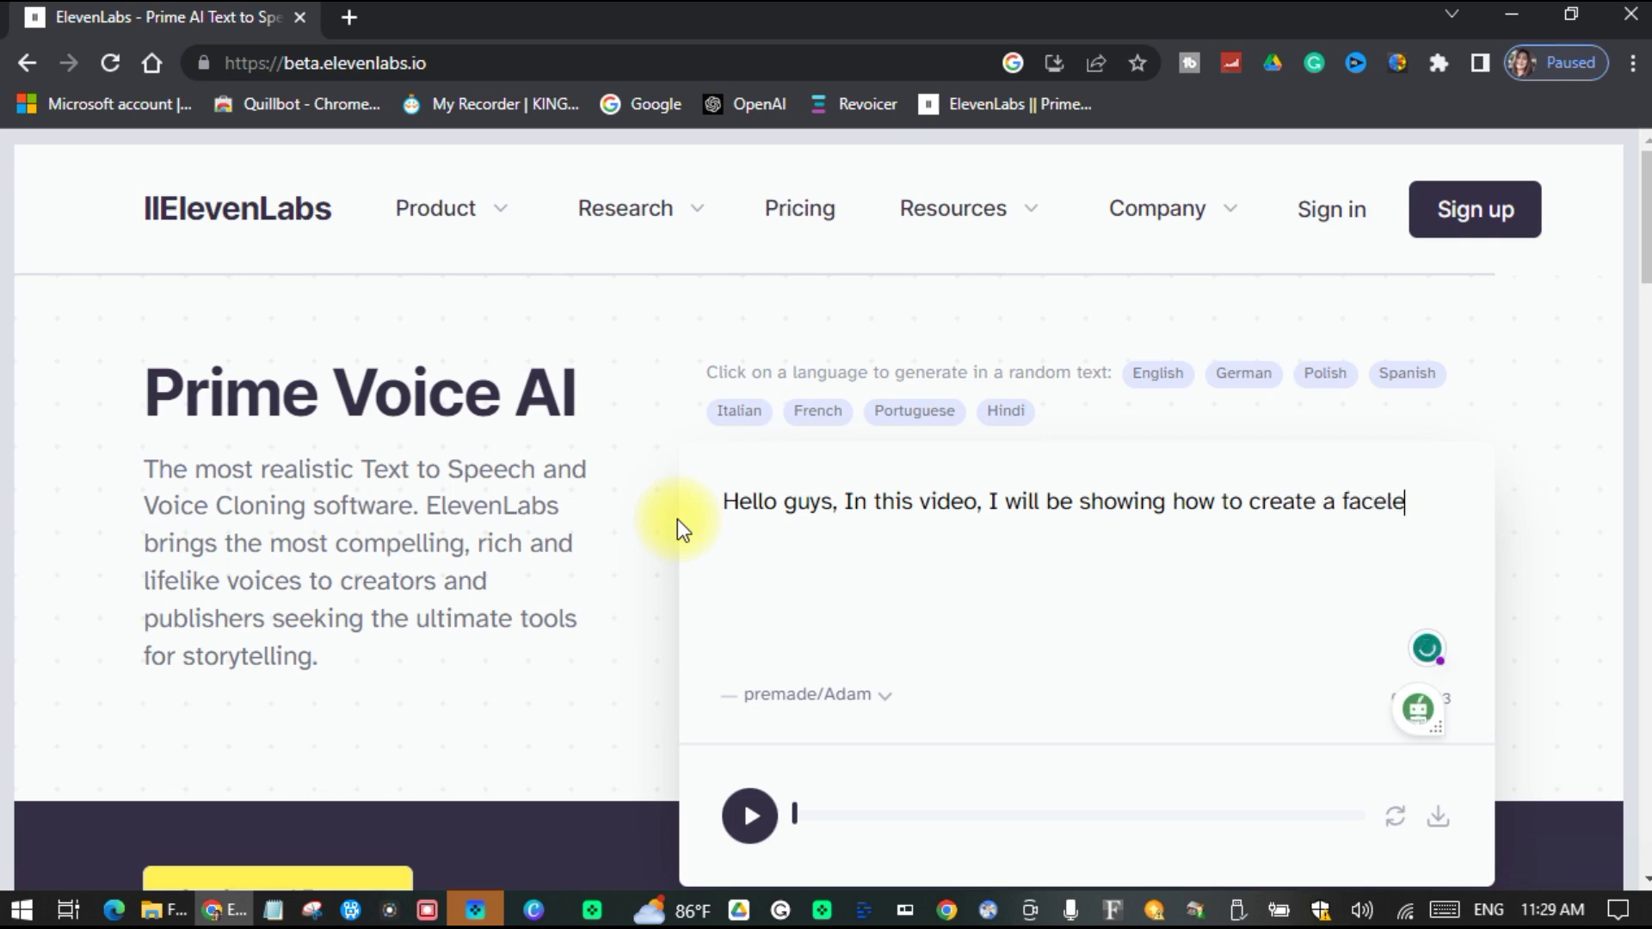
type("ss video using ")
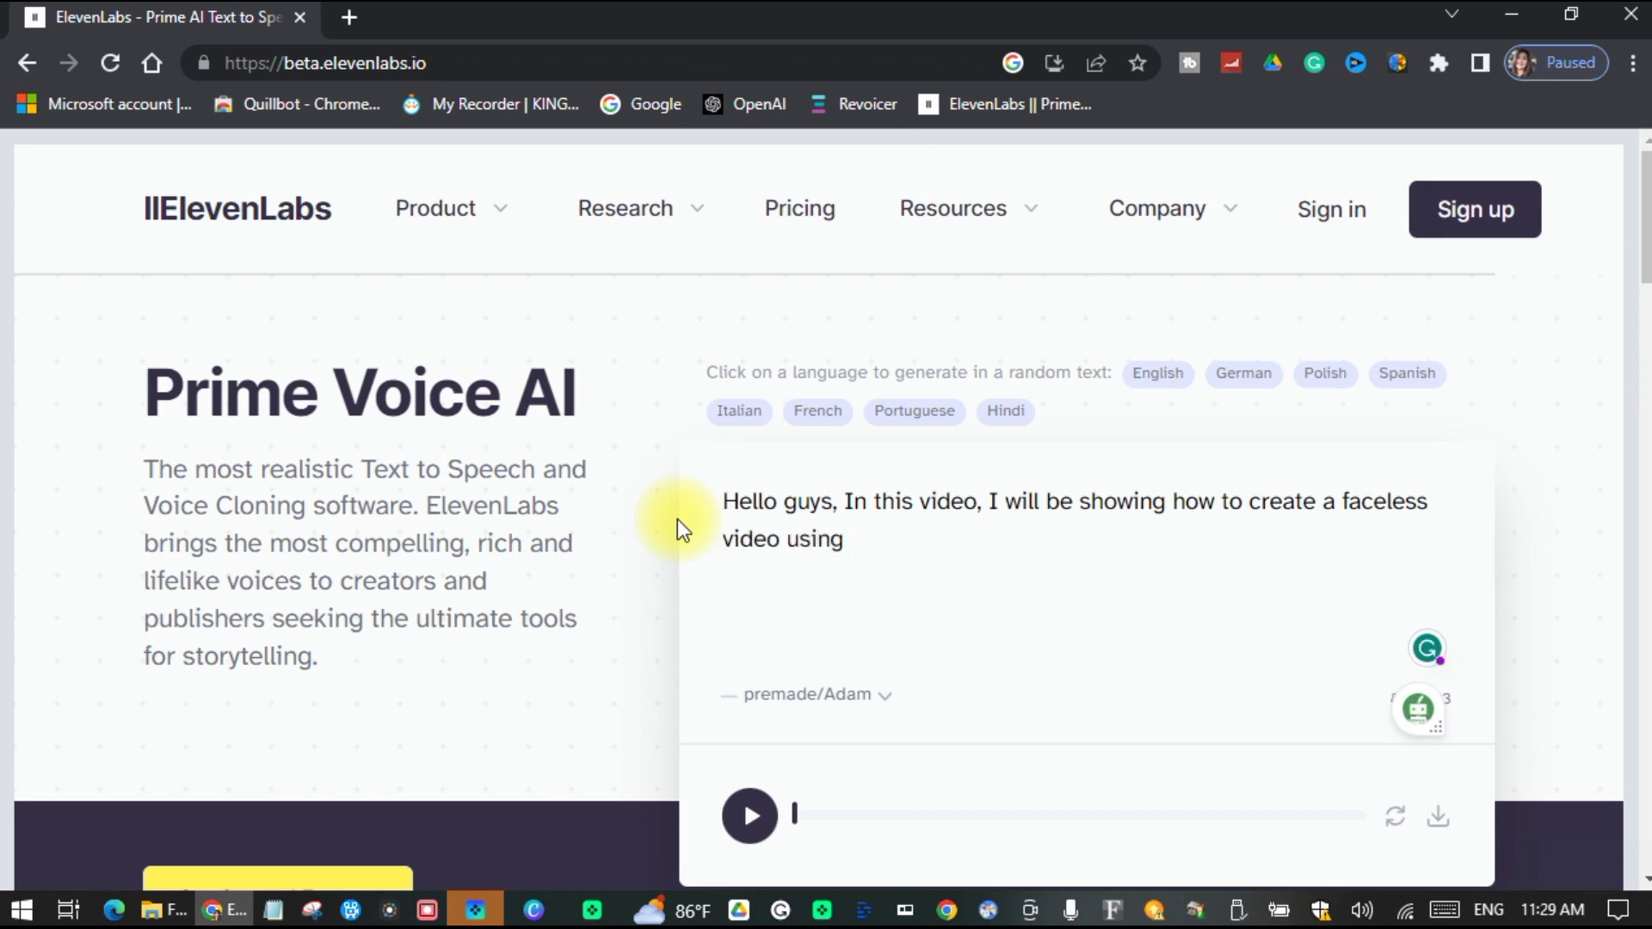
type("AI. I will als")
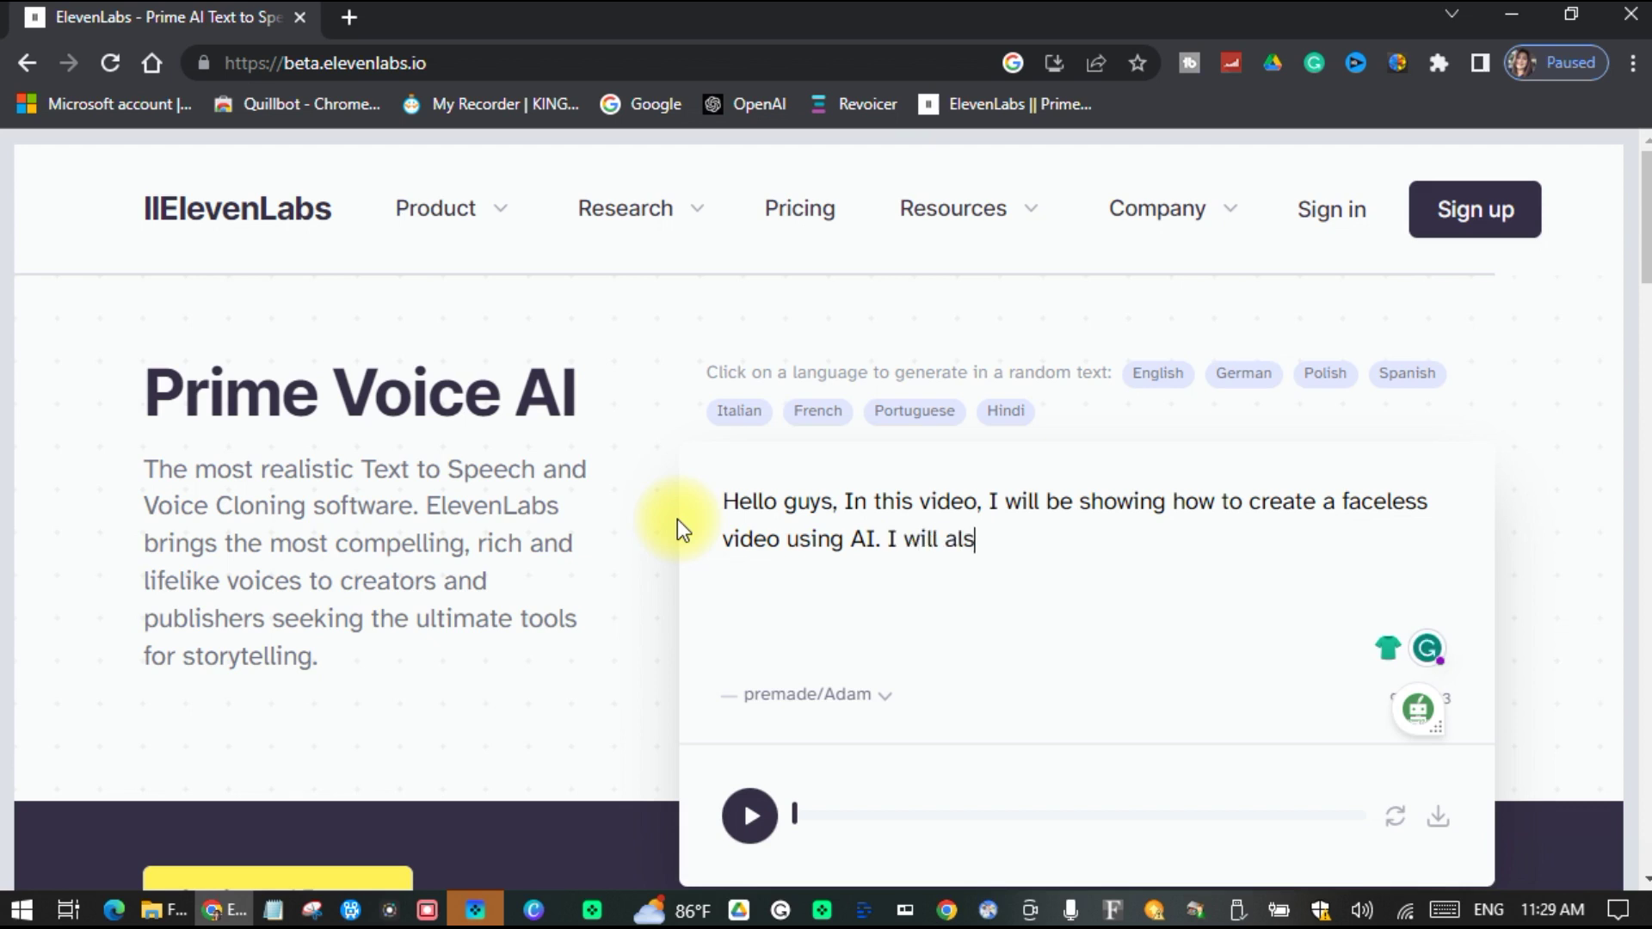
Step: Add the sentence "I will also show in this tutorial how you can clone your voice using AI." to the sample text
type("o show in this tutorialo how you can")
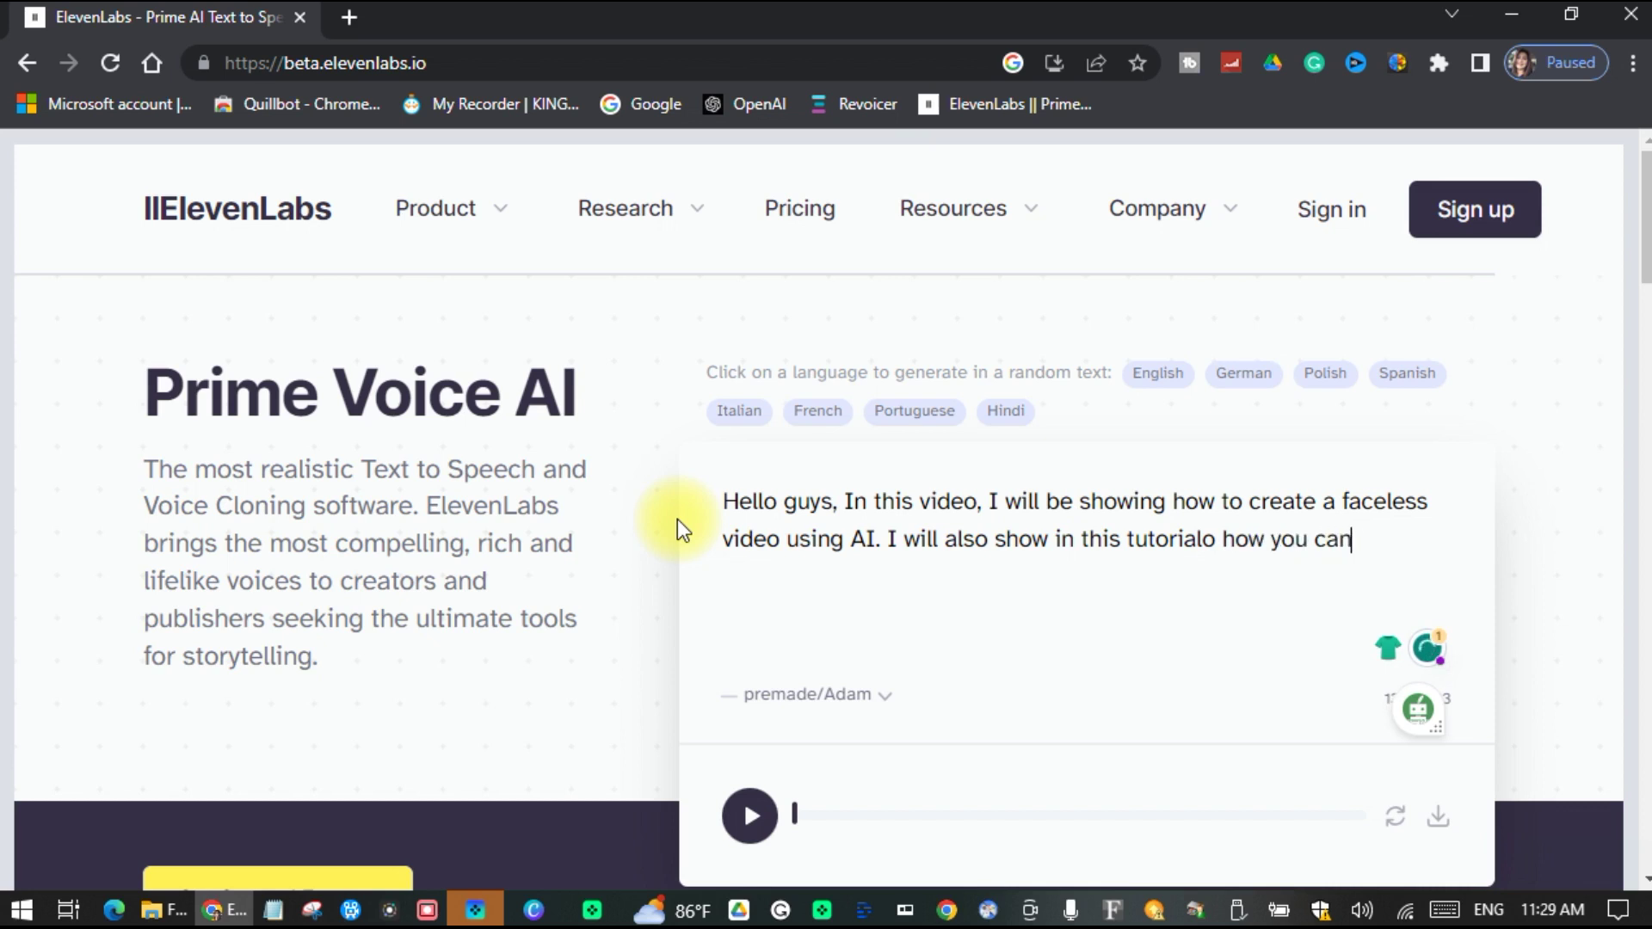
type(" clone your v")
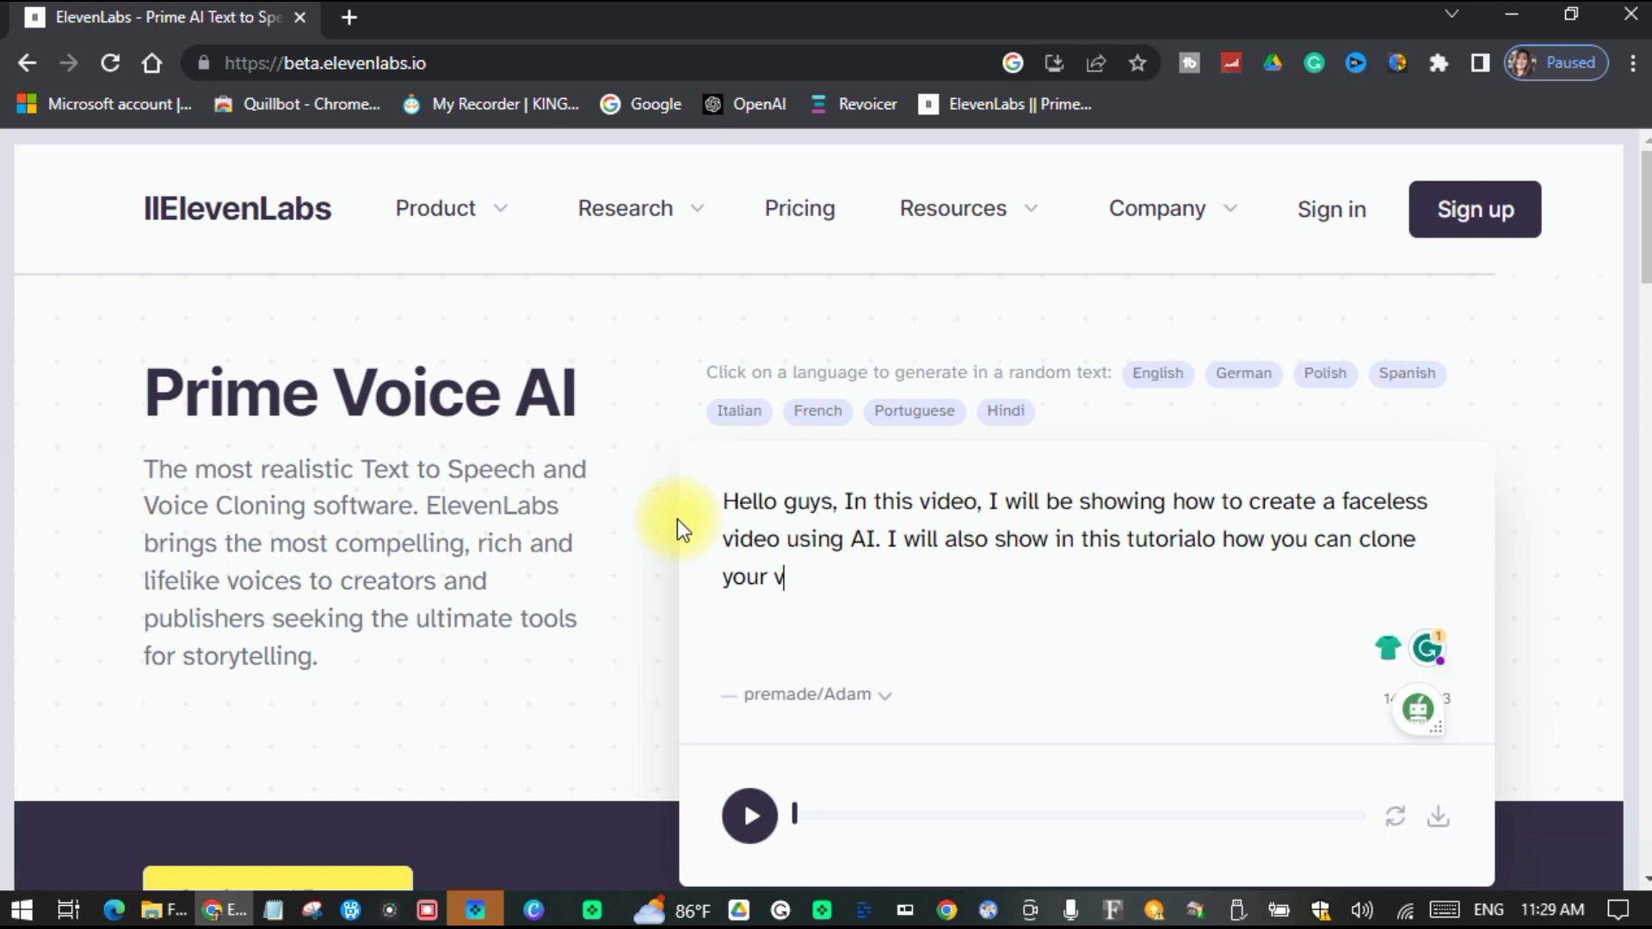
type("oice")
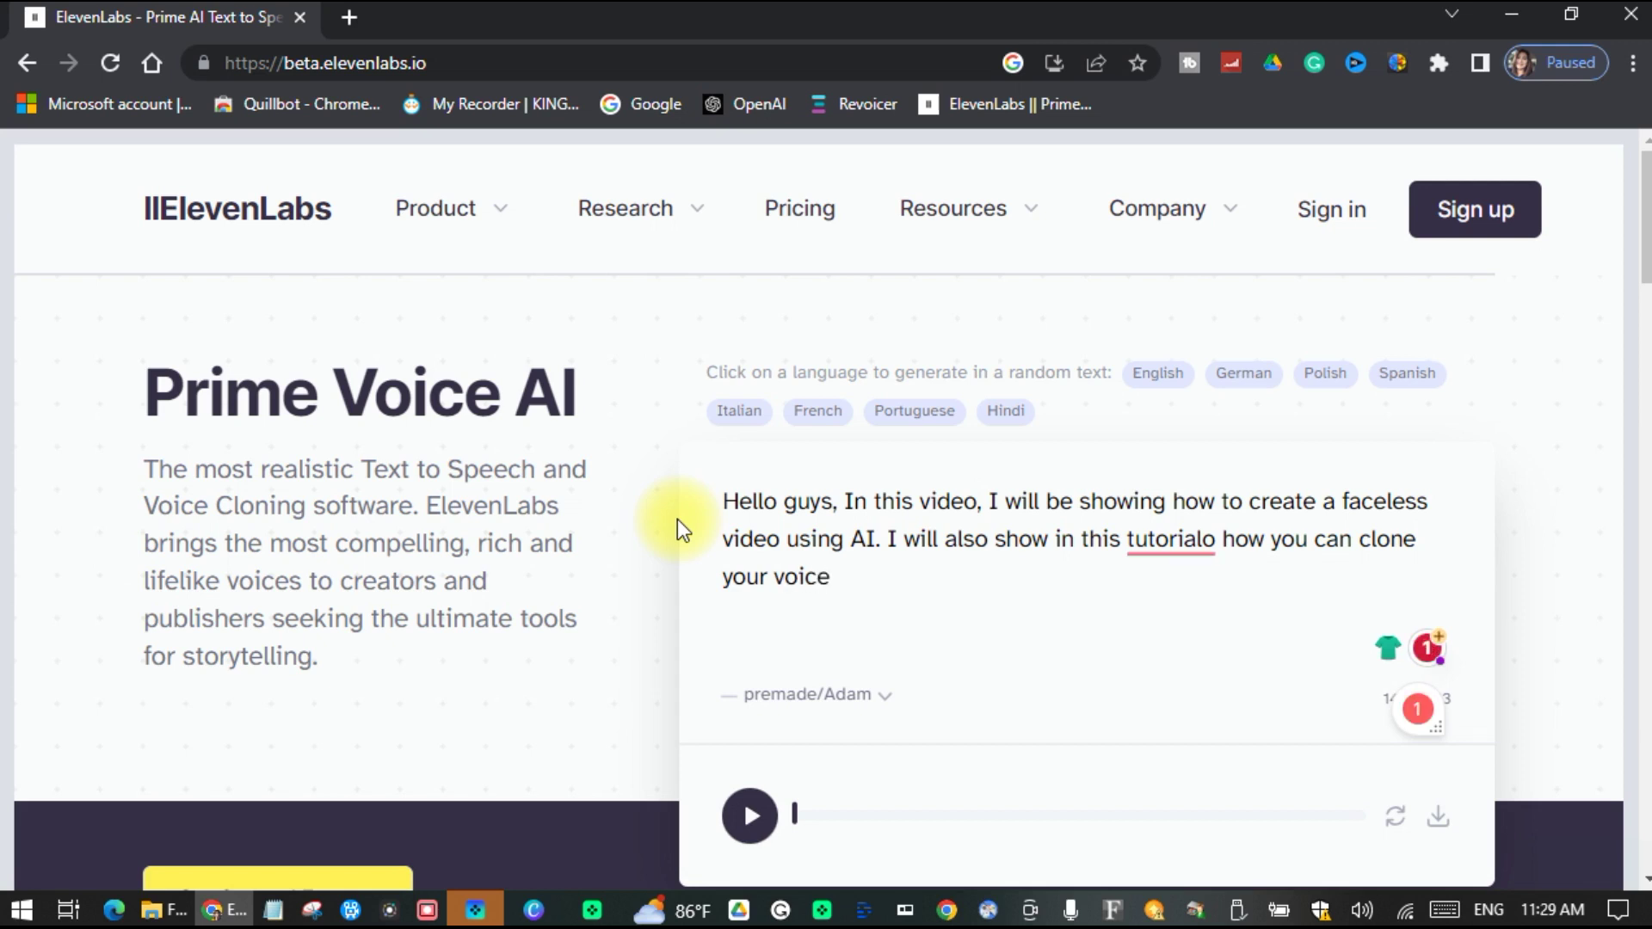
type(" using AI.")
Step: Select the premade/Adam voice and generate speech from the sample text
scroll(678, 518, "down", 3)
left_click(885, 436)
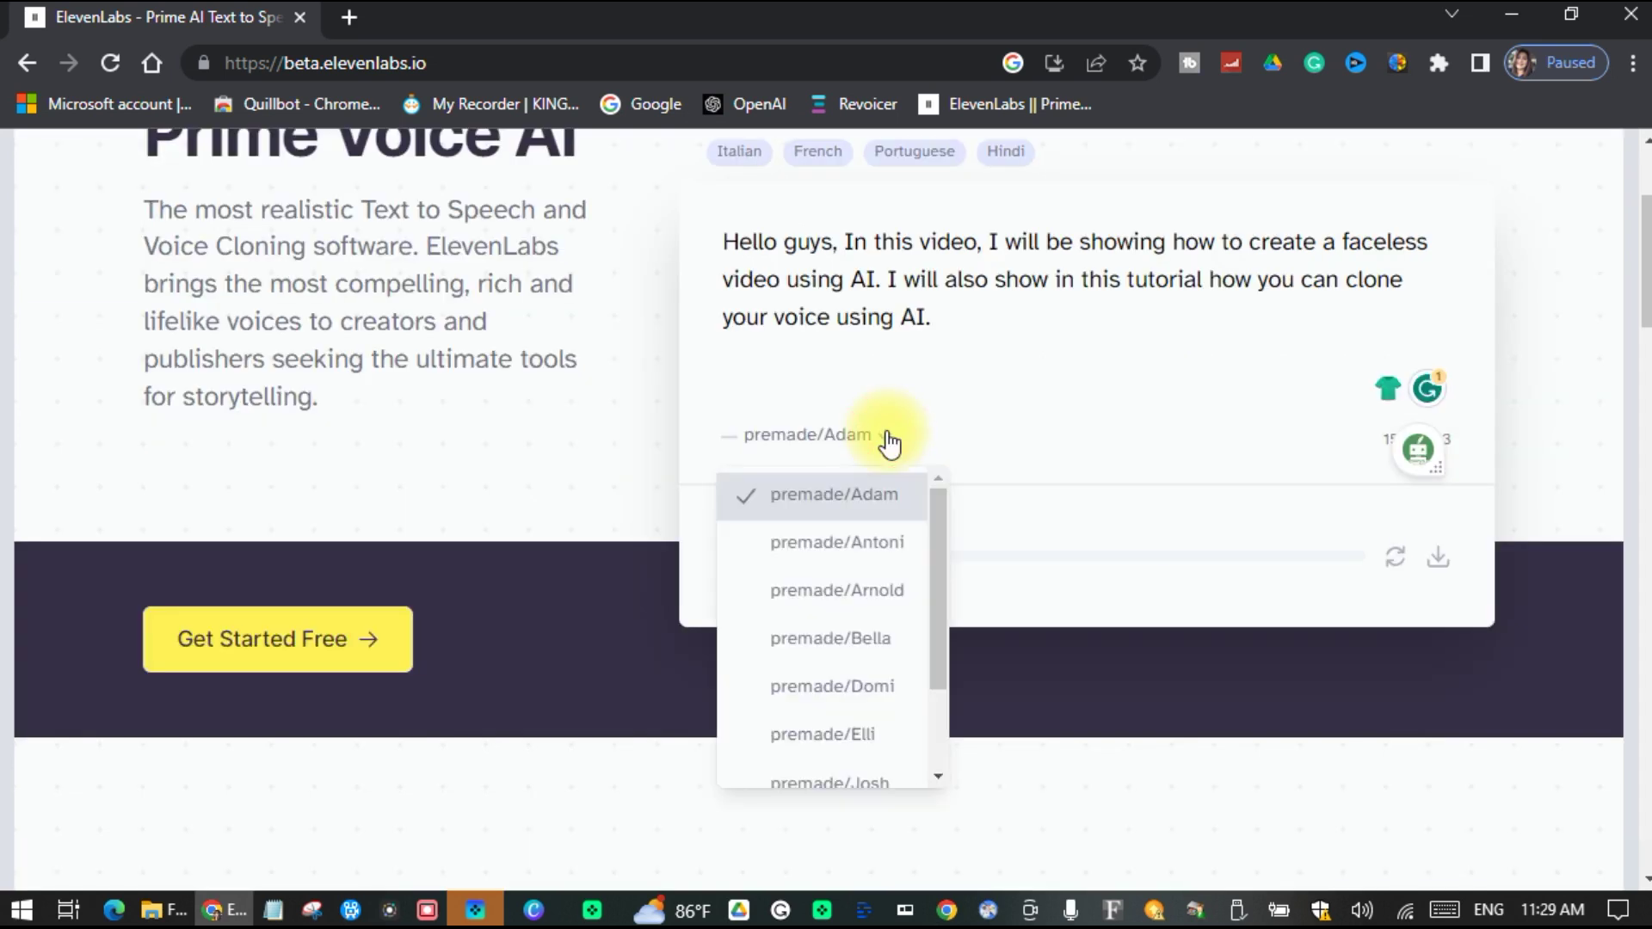
left_click(880, 500)
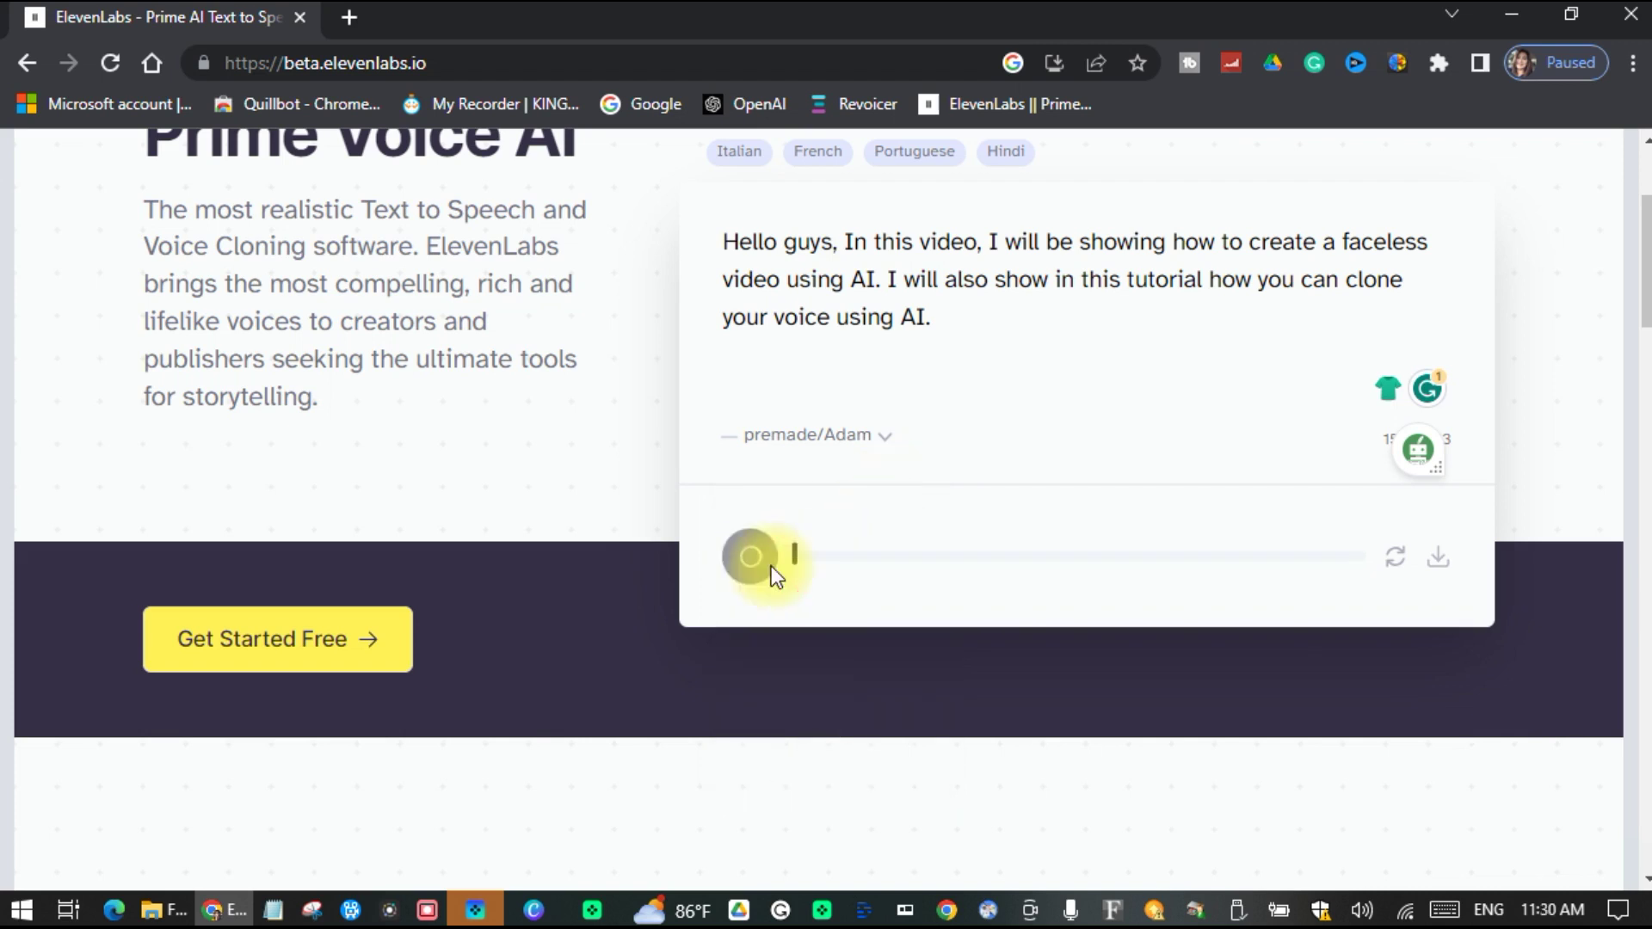
scroll(1044, 442, "up", 2)
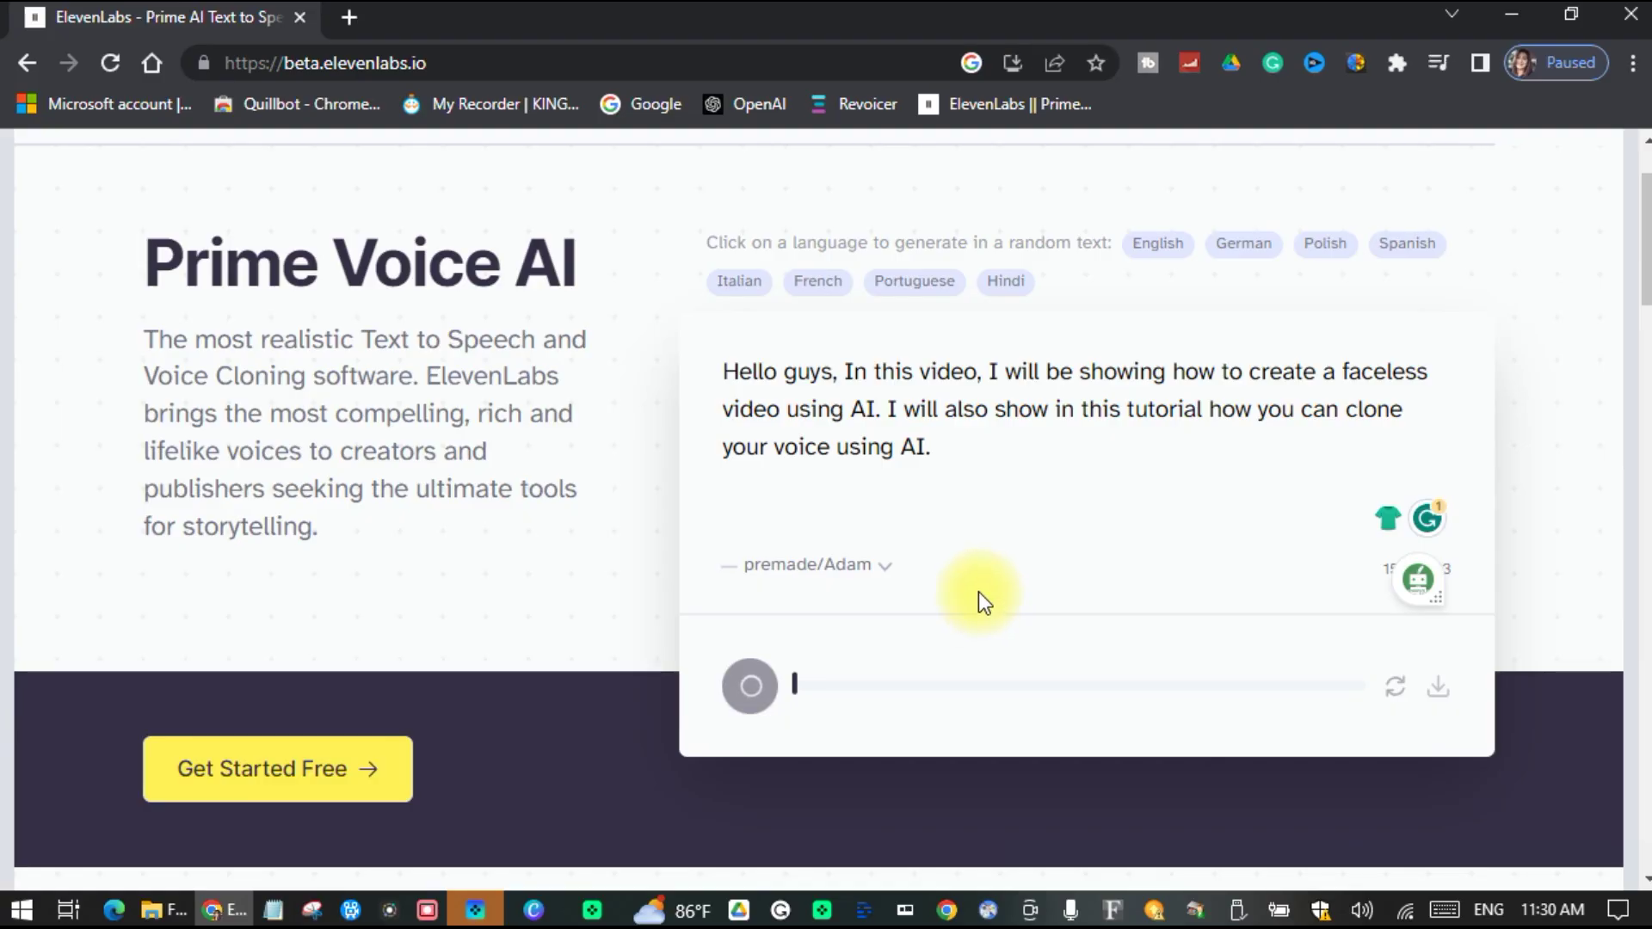
left_click(1163, 551)
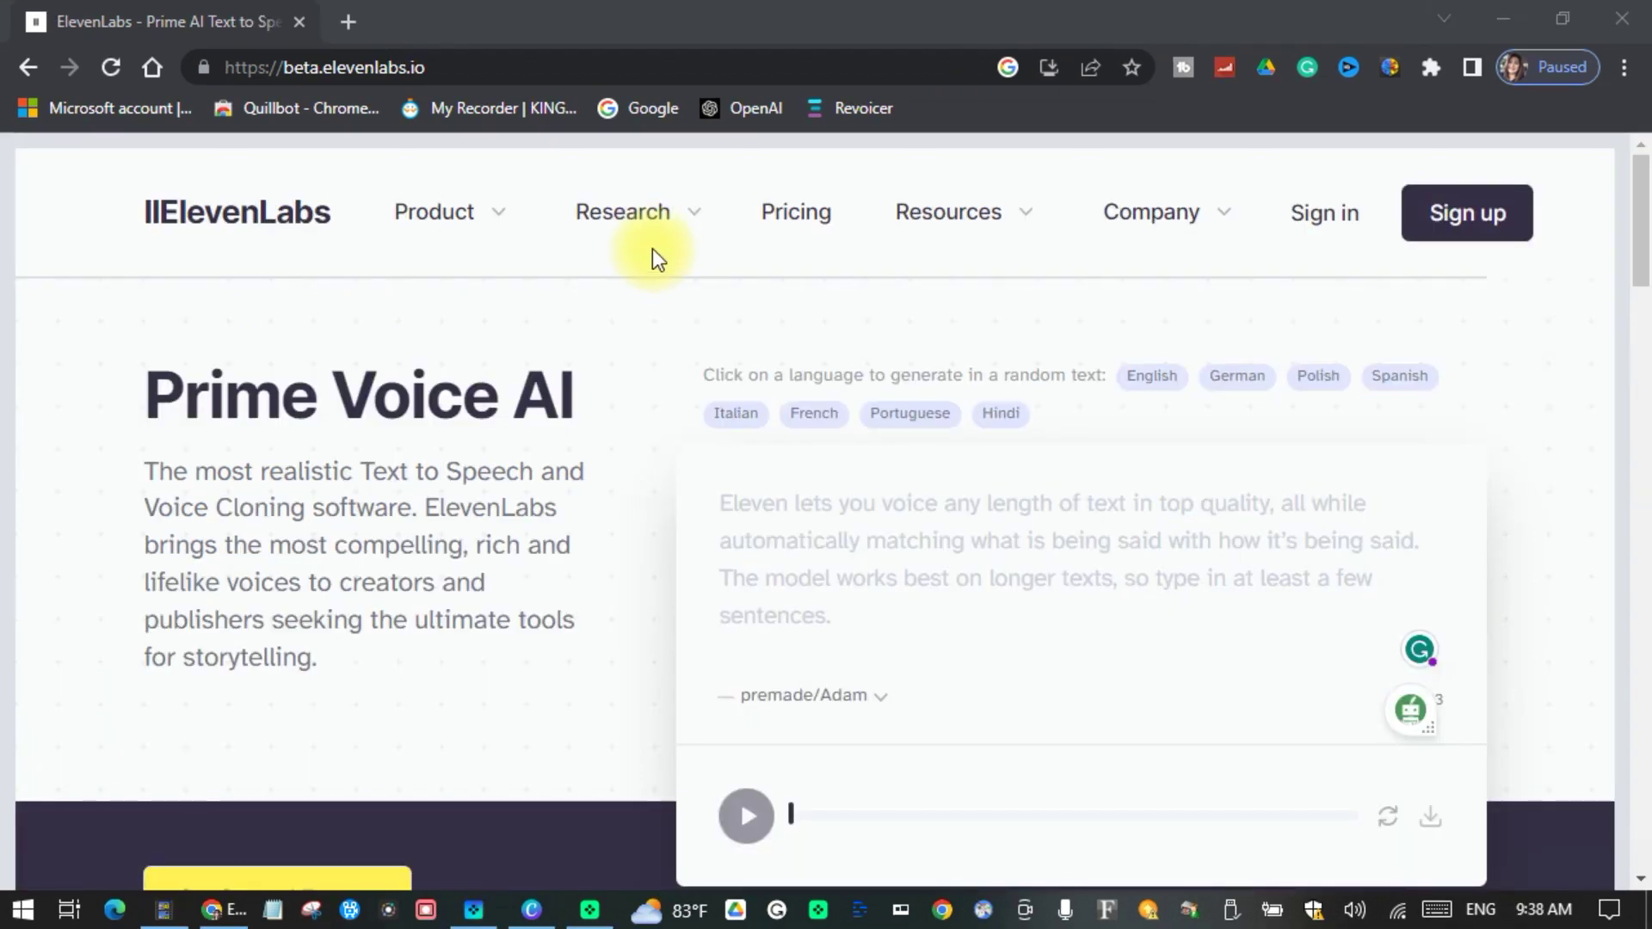
Step: Review the pricing plans, comparing the prices and included features of the Free, Starter and Creator tiers
left_click(800, 231)
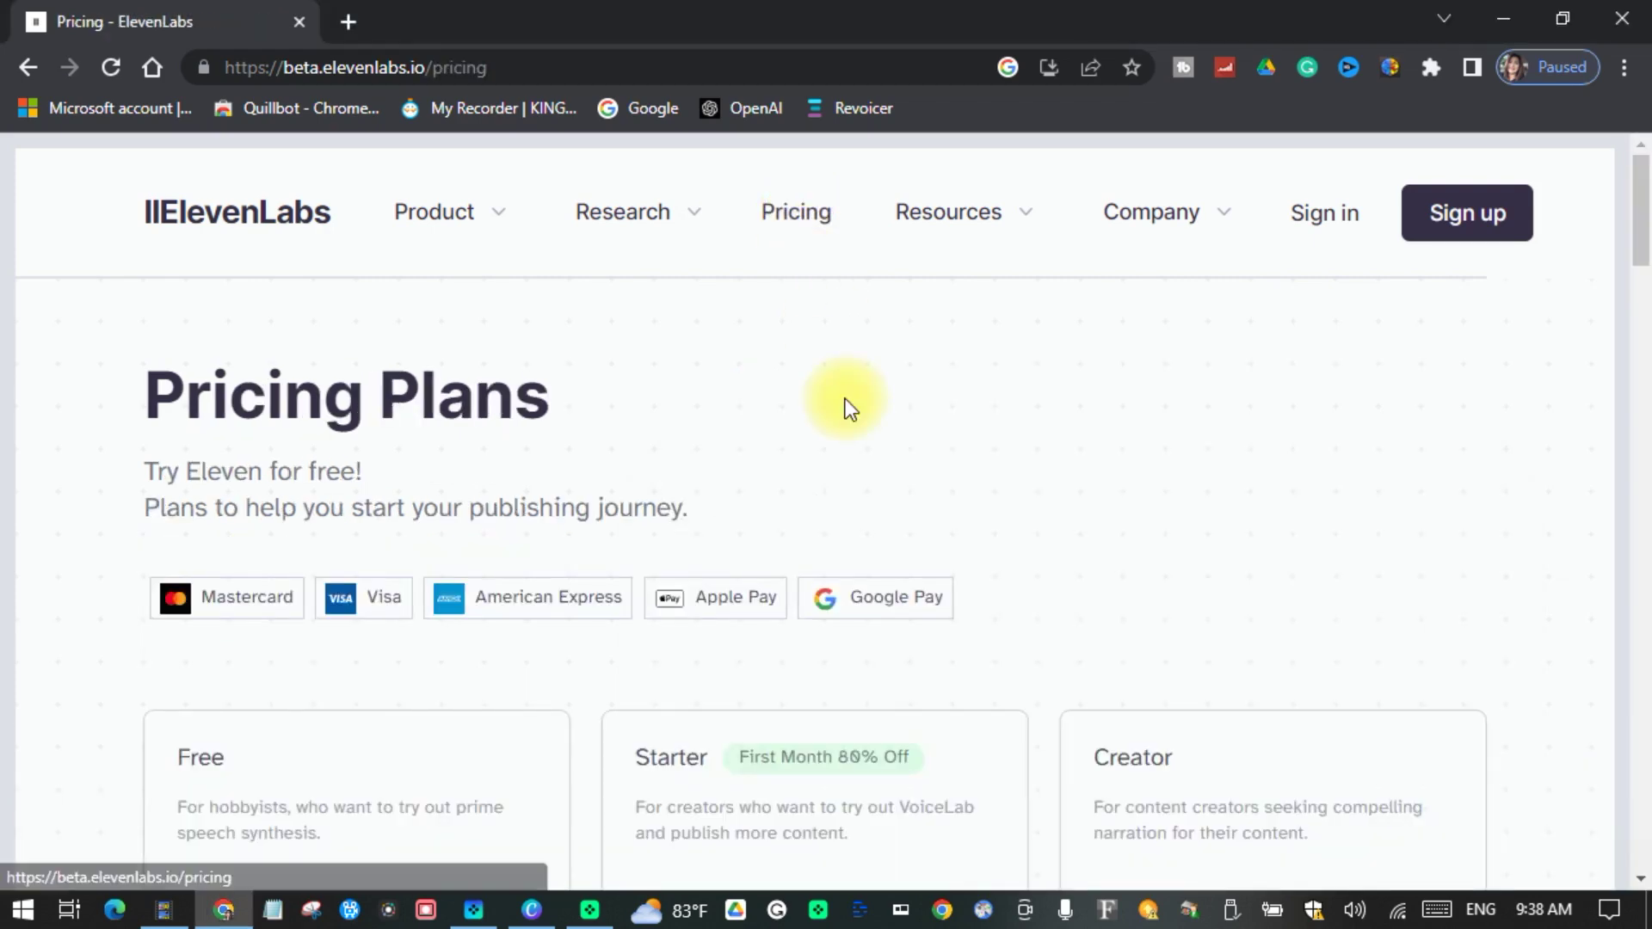
scroll(844, 394, "down", 5)
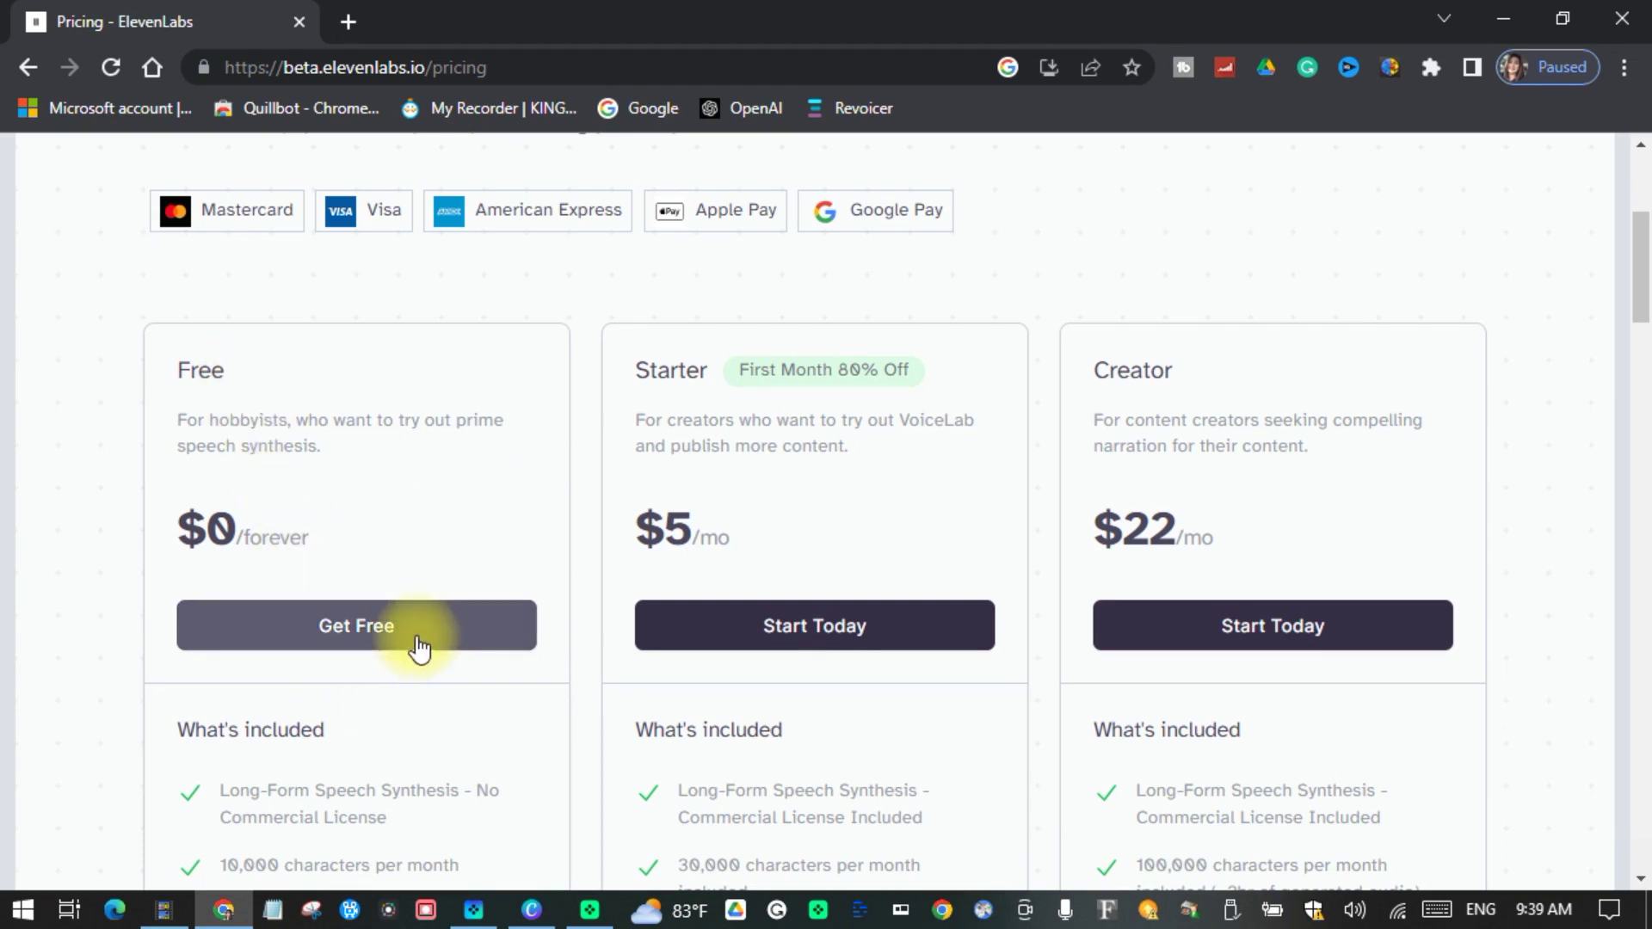
scroll(416, 641, "down", 5)
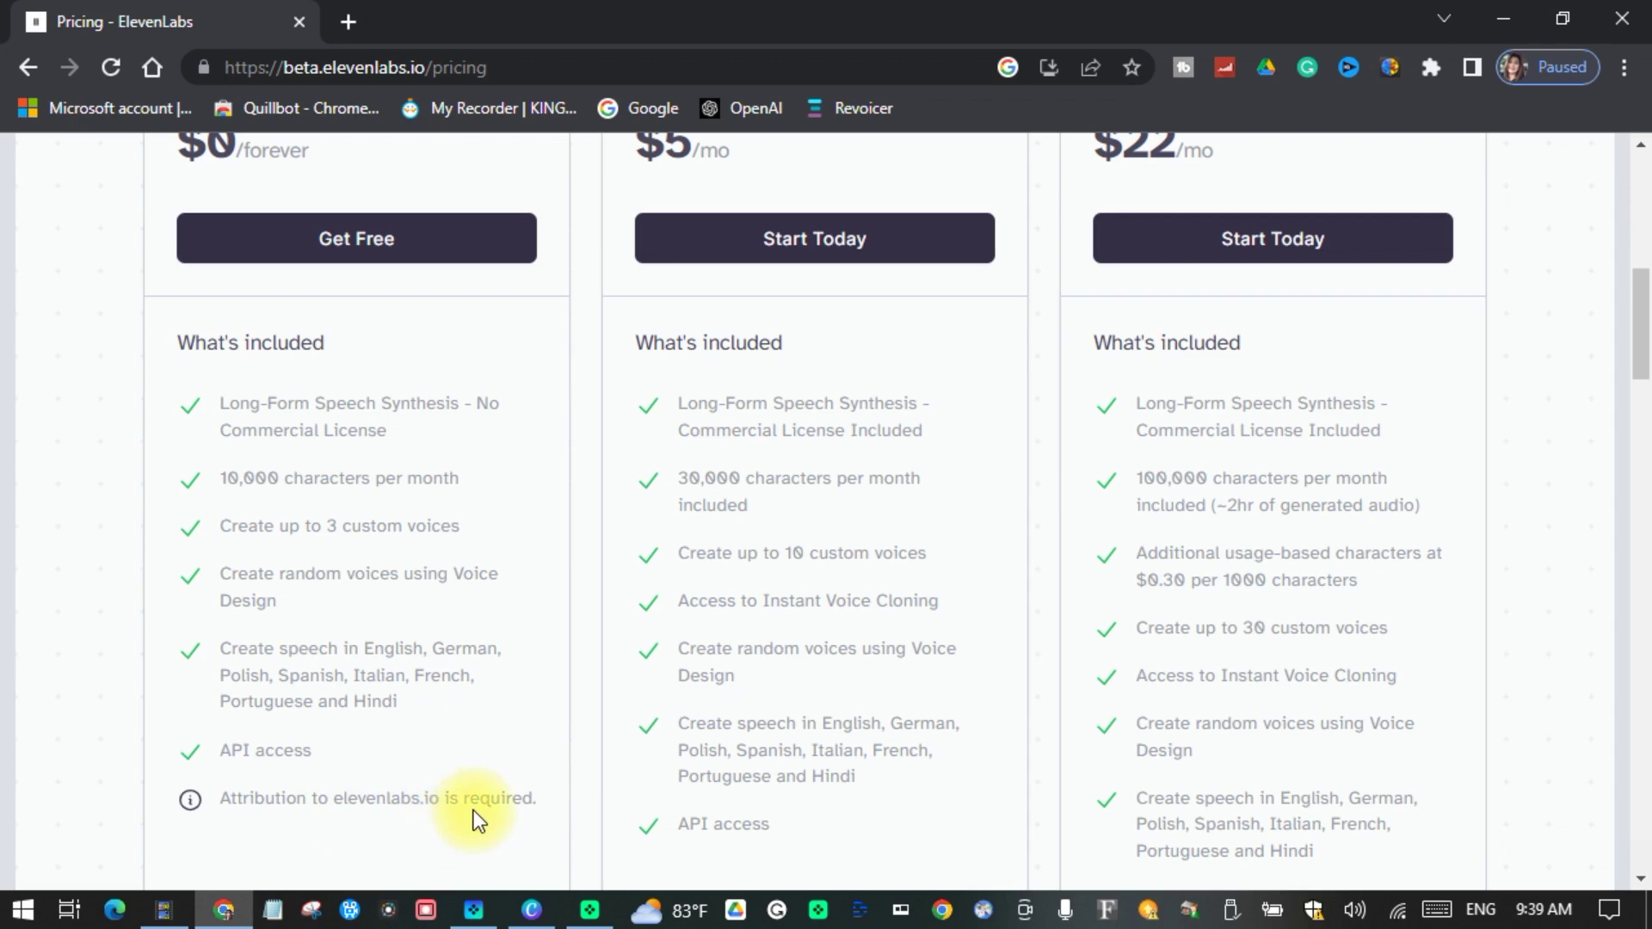
scroll(843, 416, "up", 5)
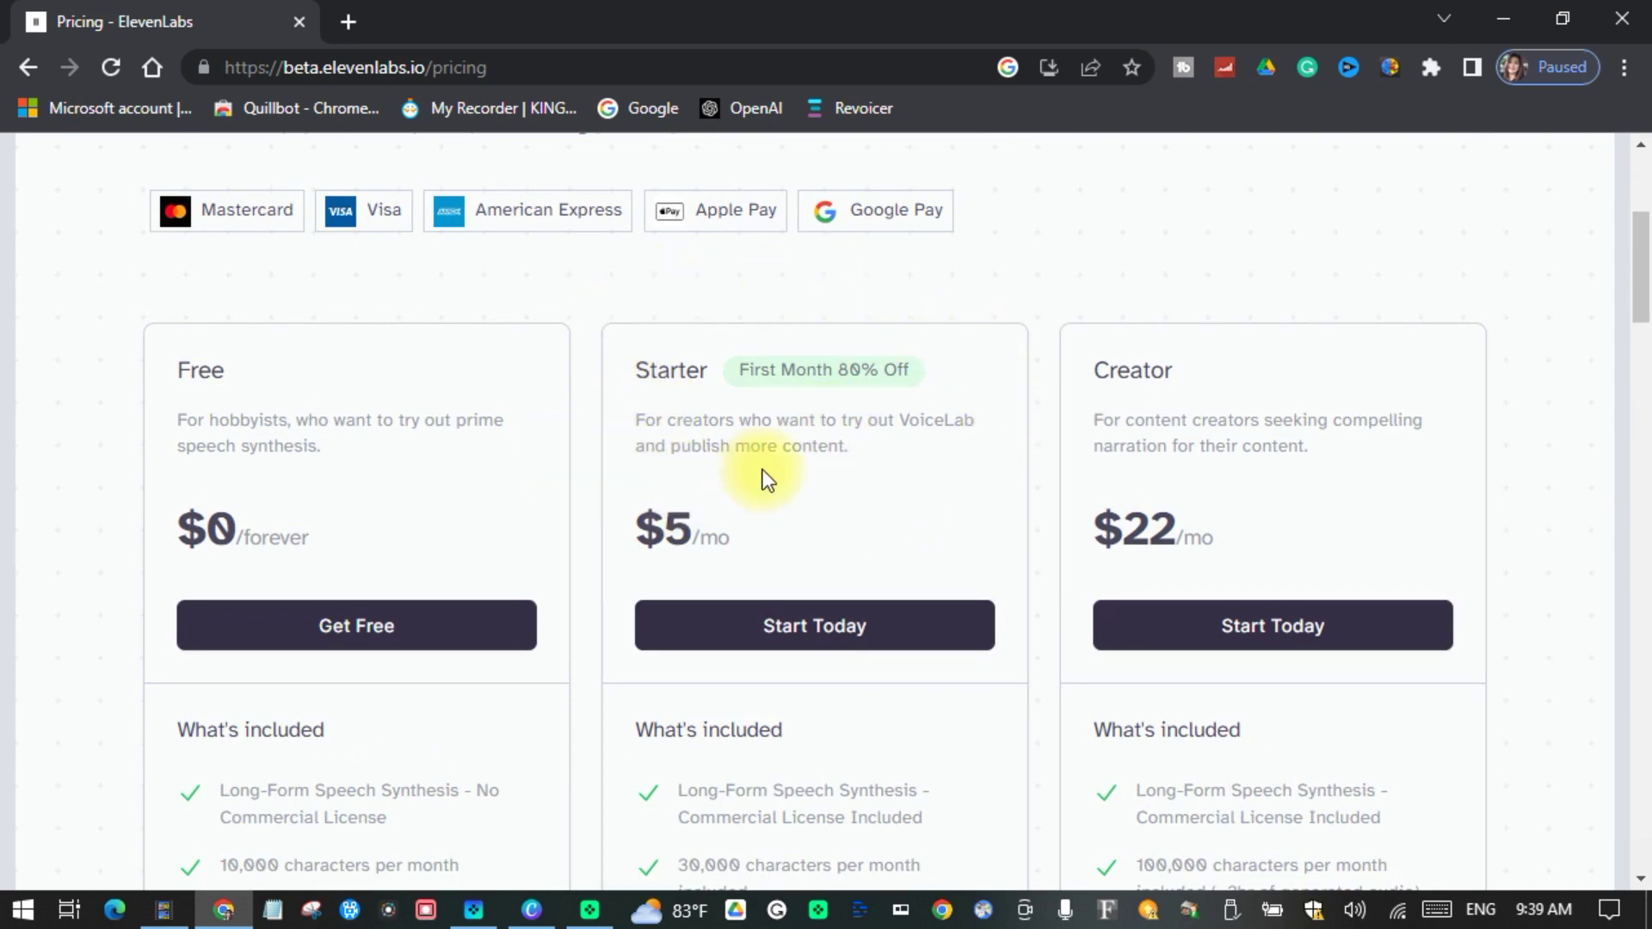
scroll(906, 465, "down", 5)
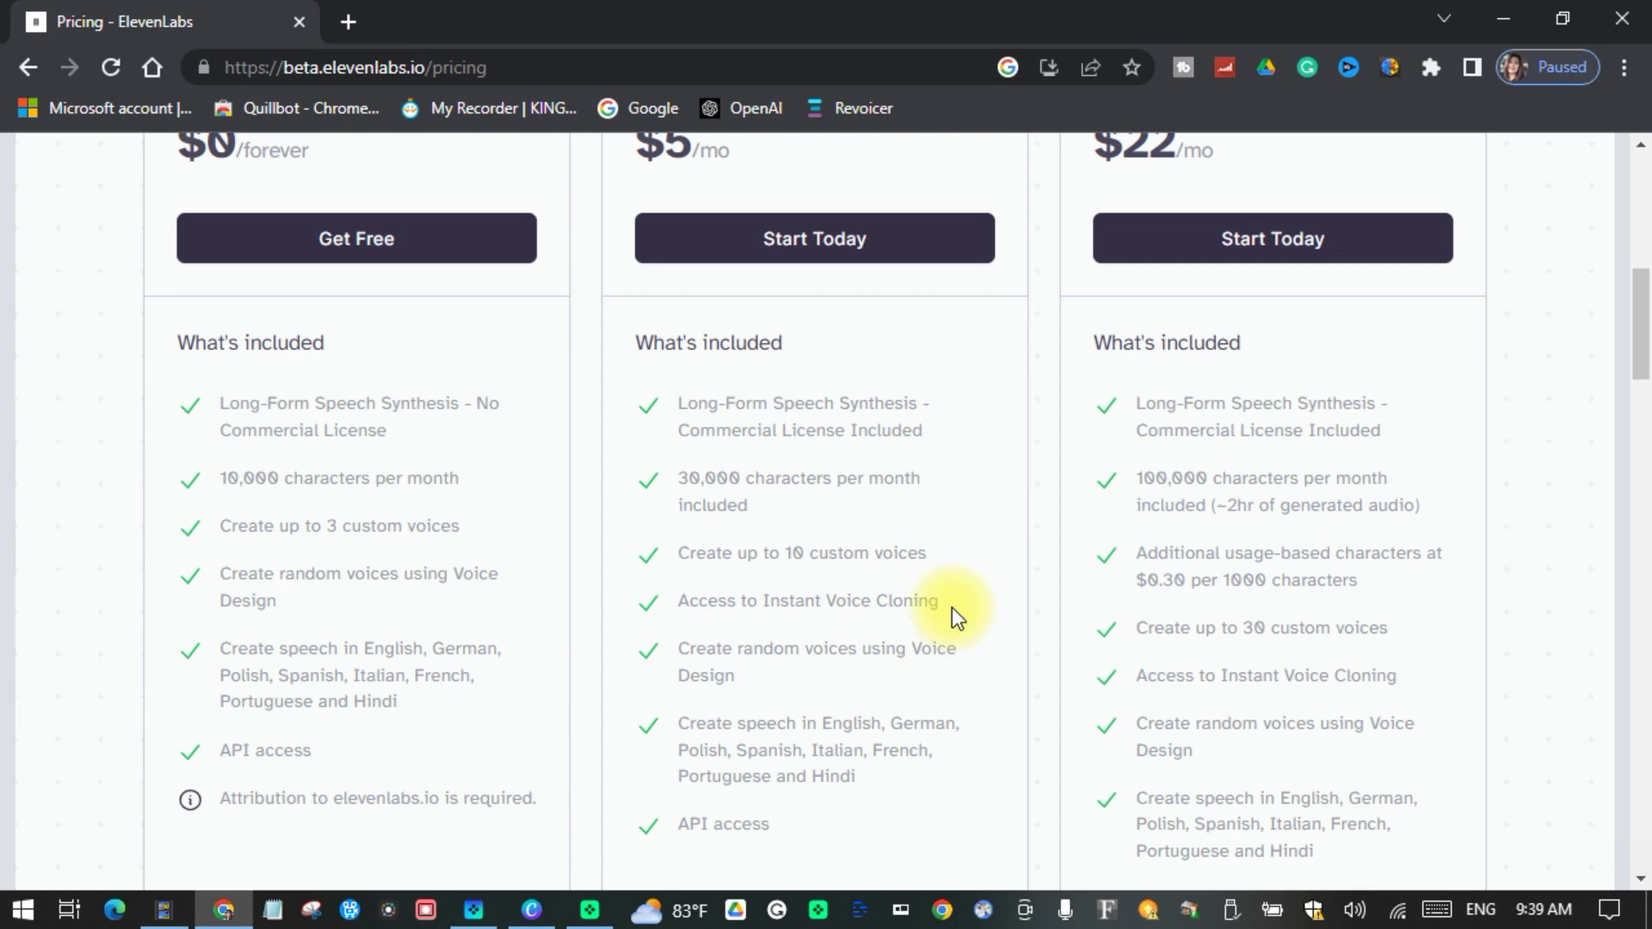
scroll(947, 600, "down", 5)
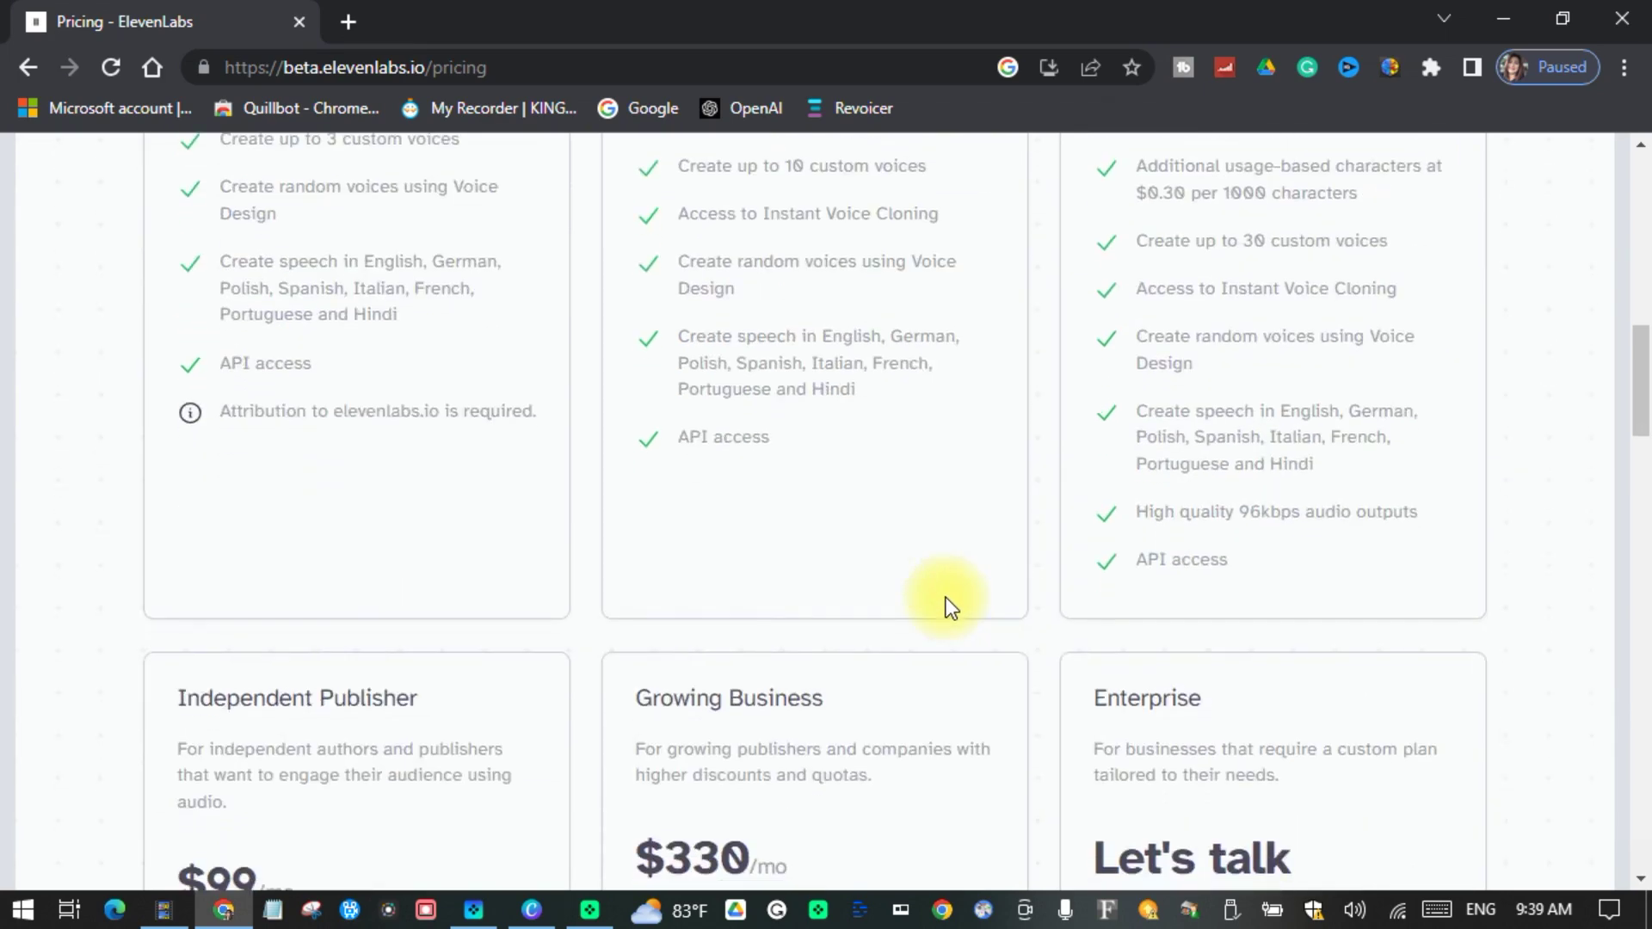
scroll(946, 600, "up", 9)
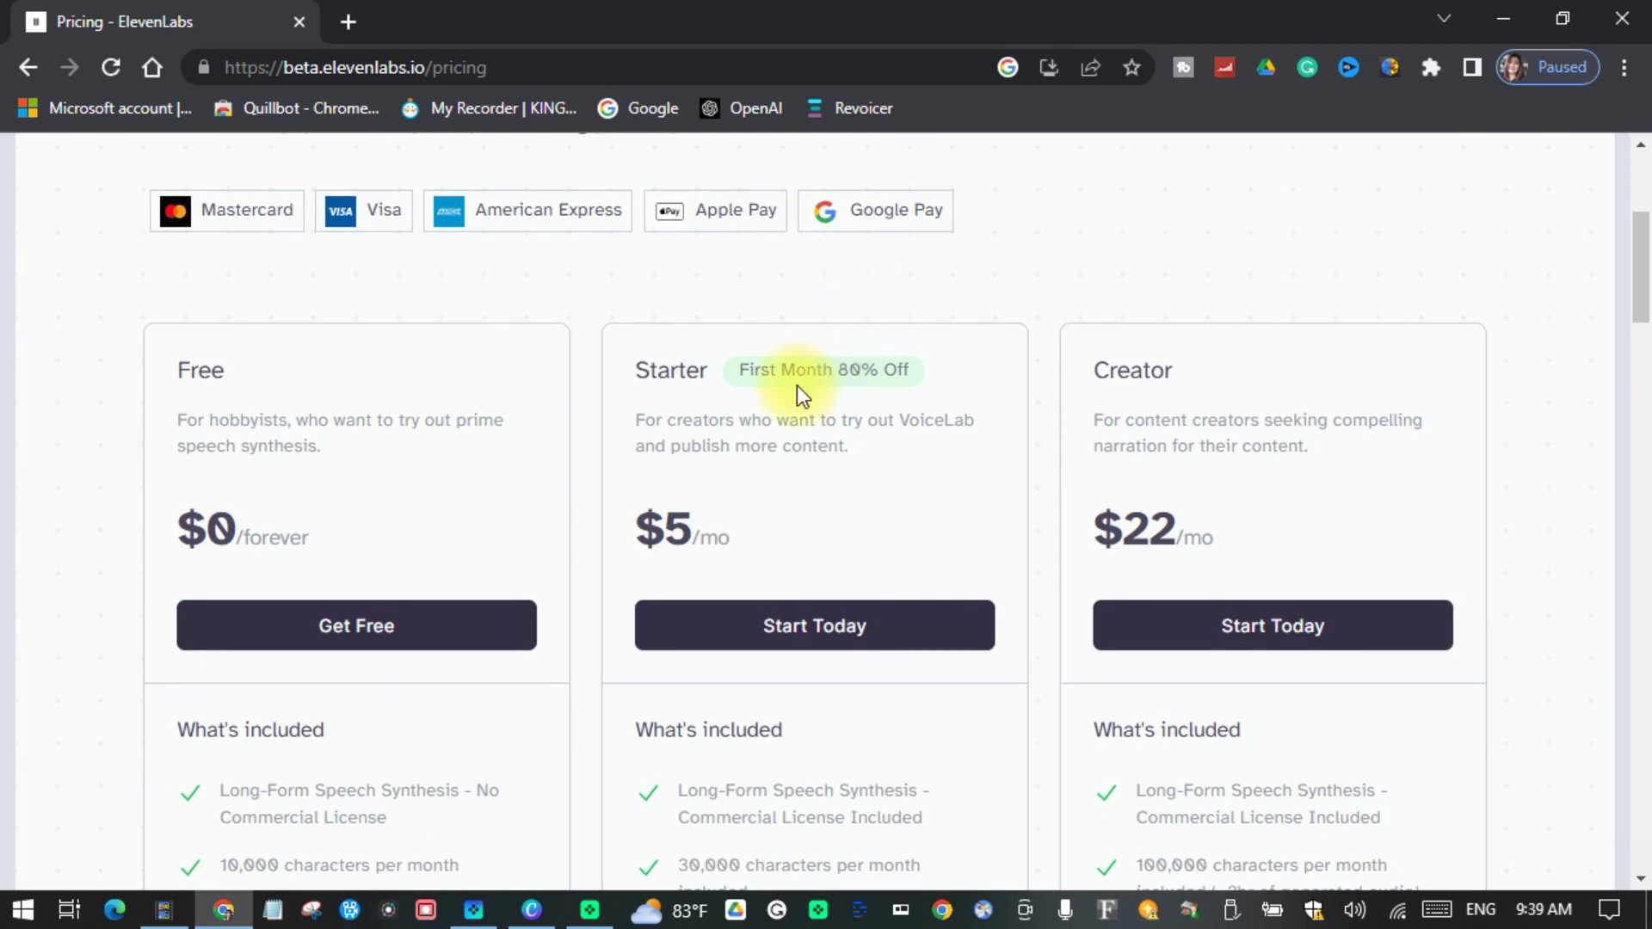
Step: Start the Starter plan and sign in with the already registered account
left_click(800, 628)
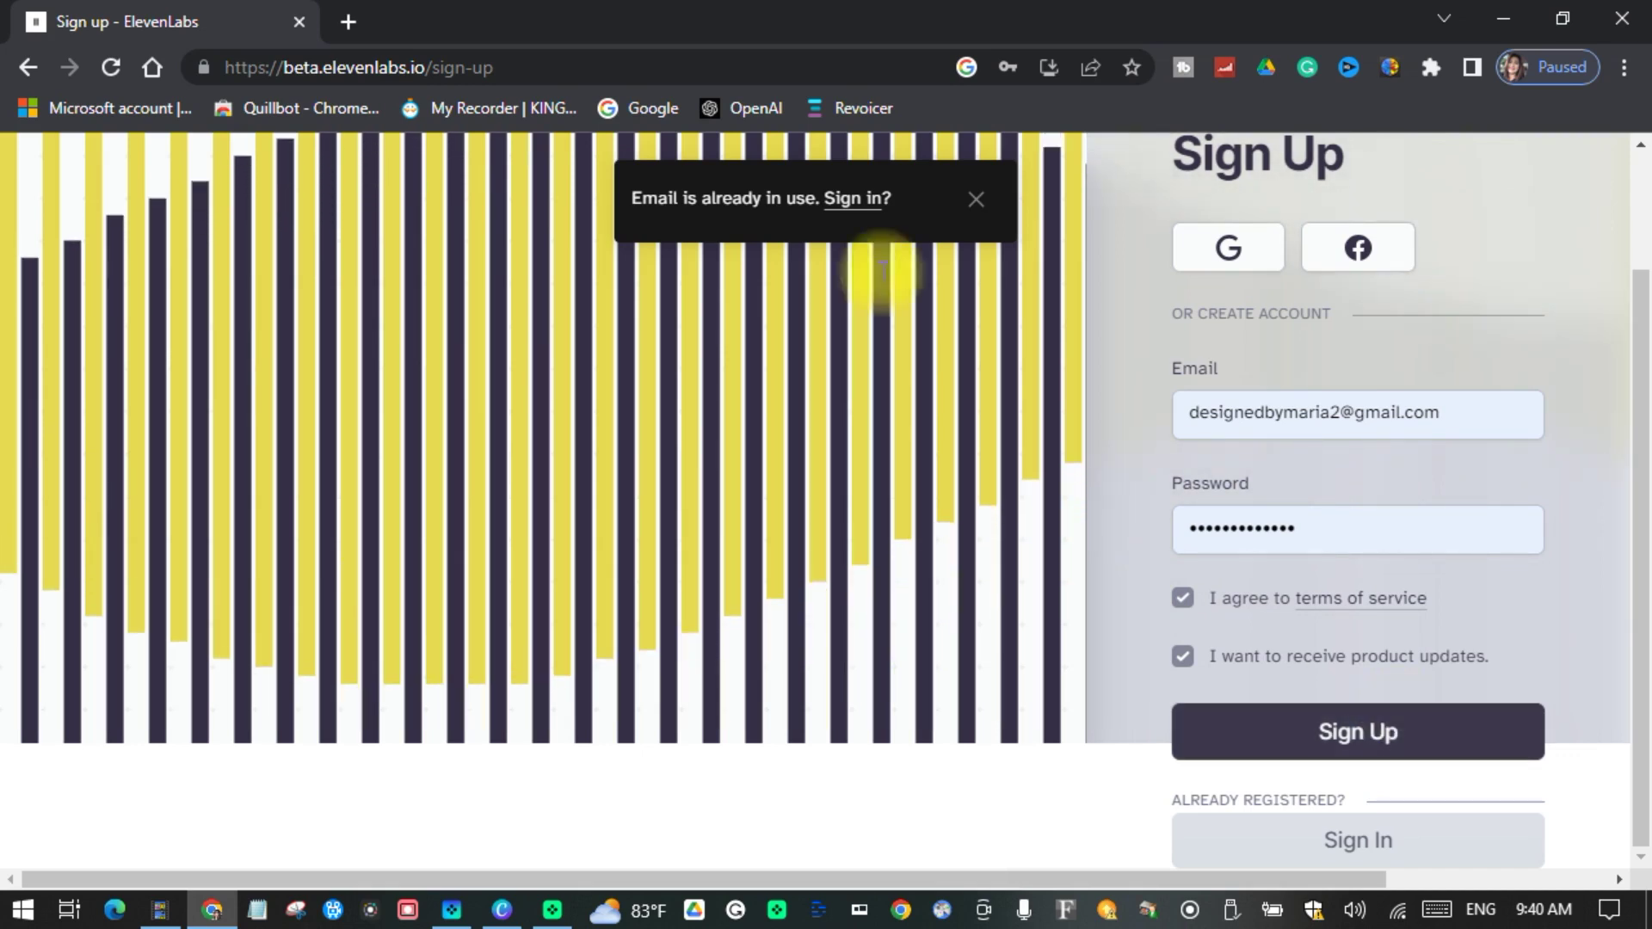
left_click(843, 205)
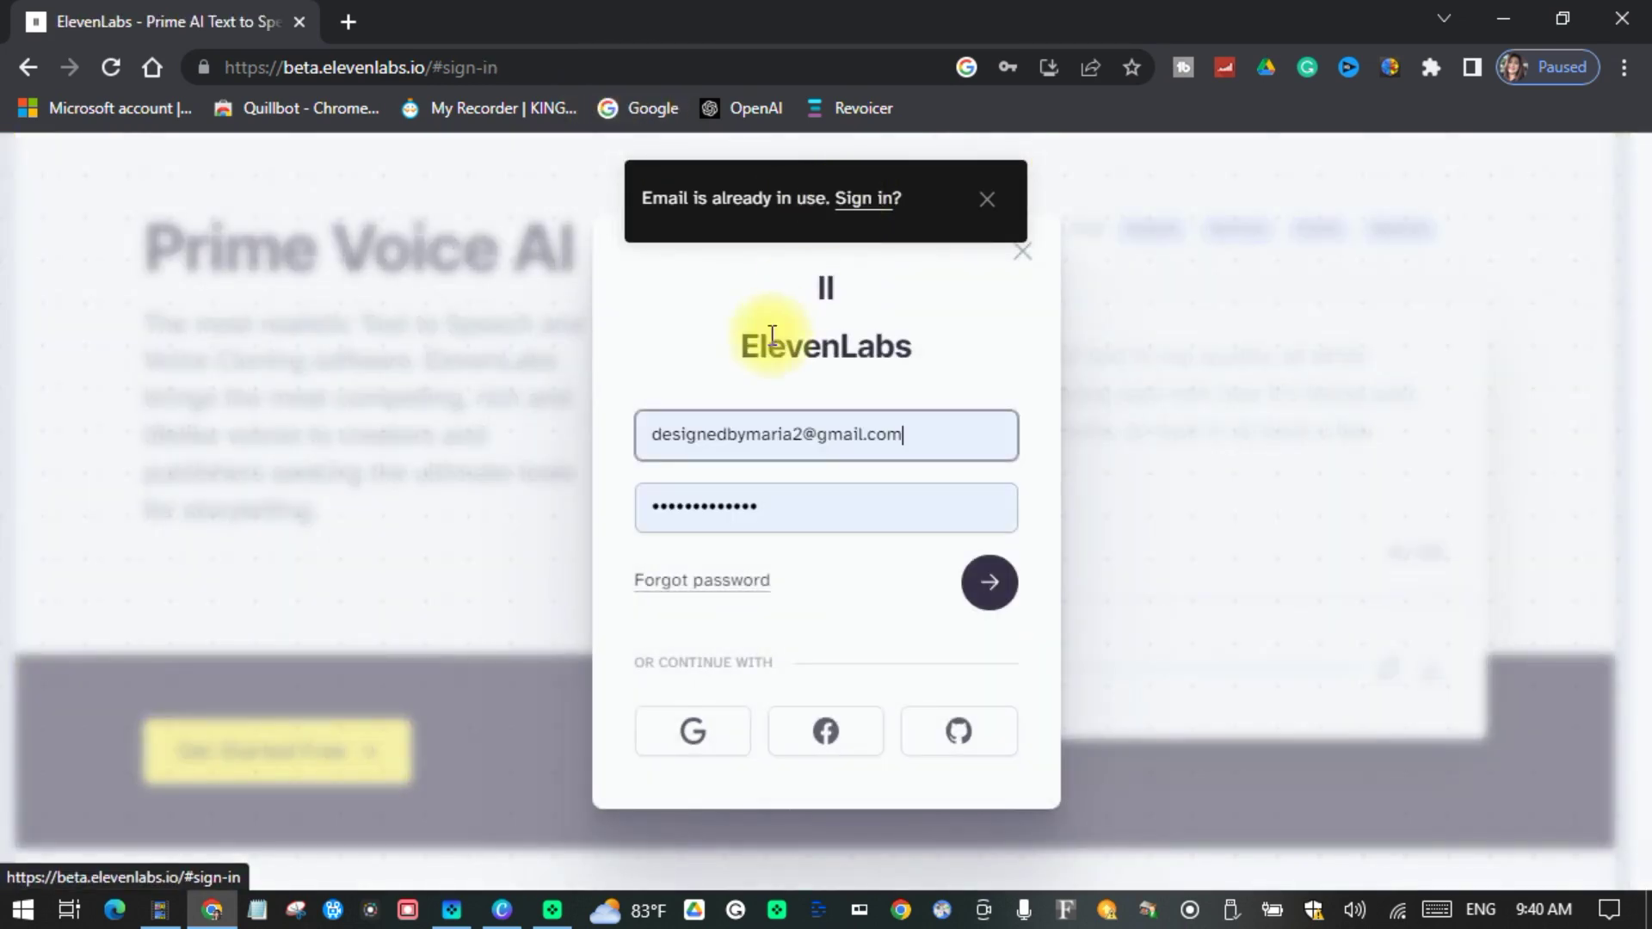
left_click(995, 602)
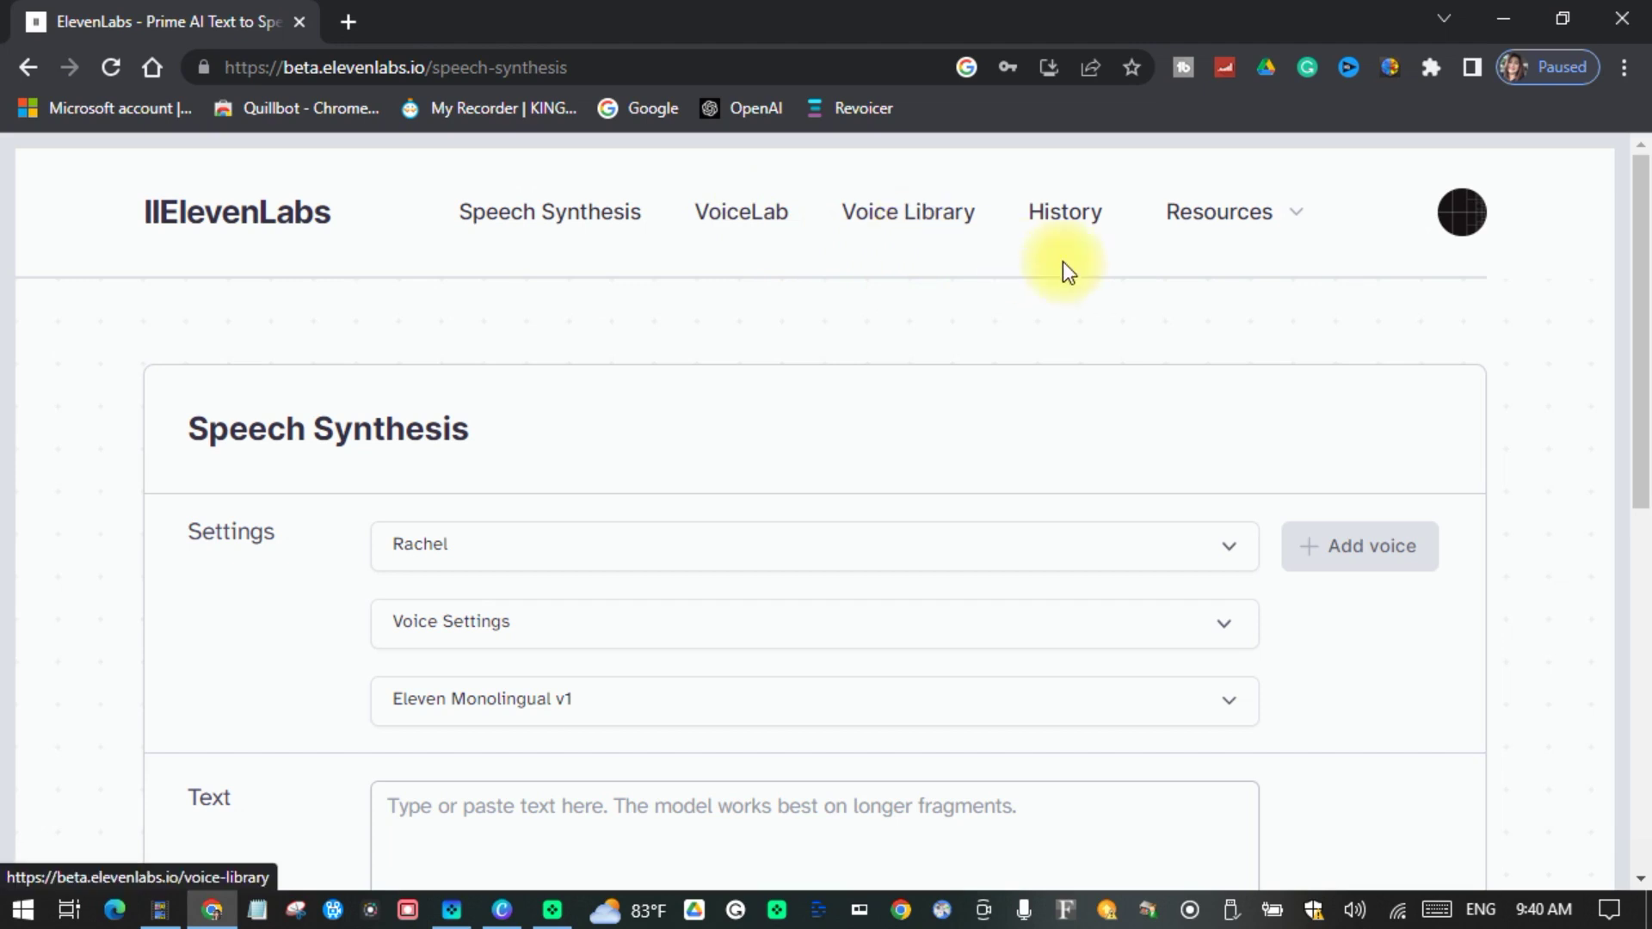
Step: Look through the premade voices available for Speech Synthesis without changing the selected voice
left_click(609, 222)
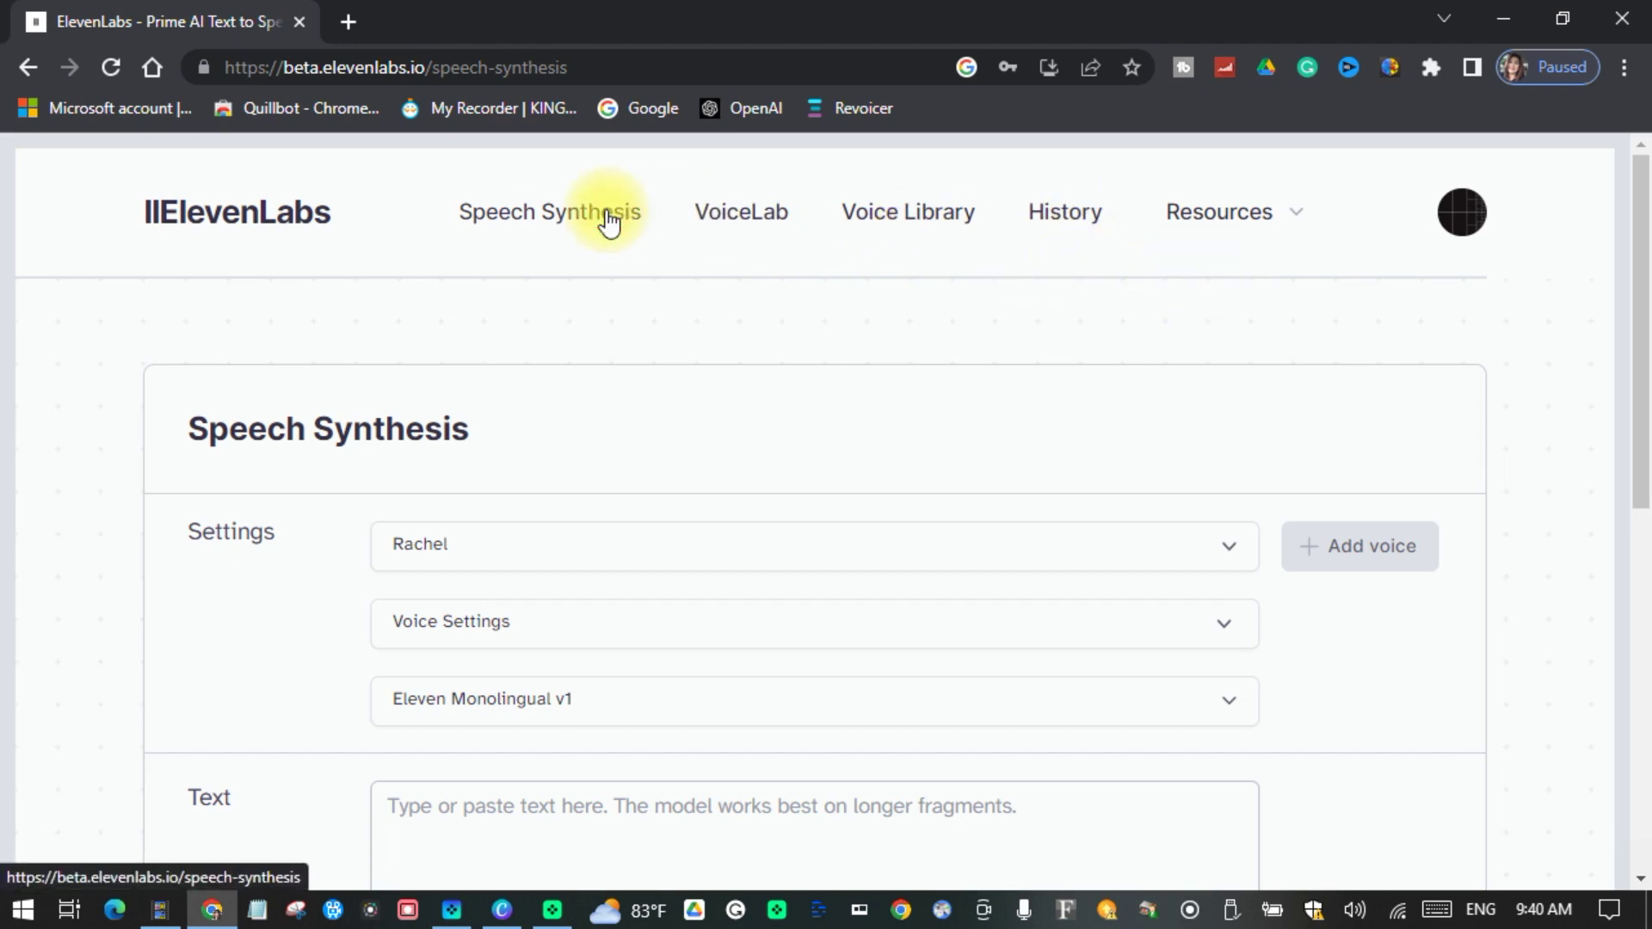
scroll(598, 235, "down", 3)
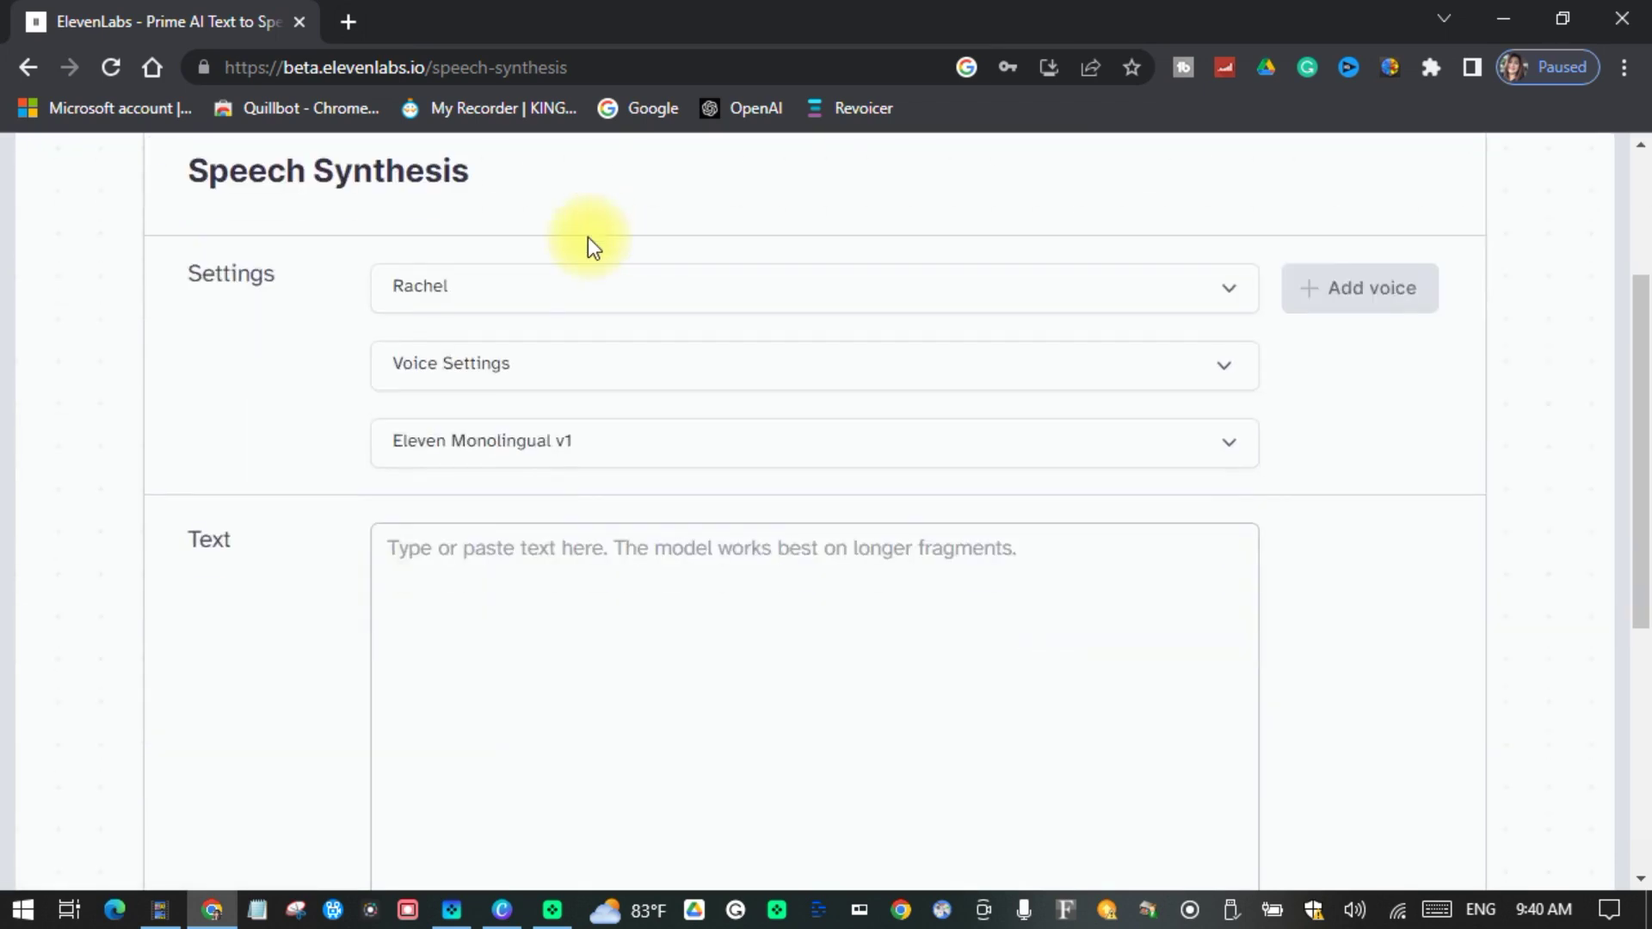
left_click(1240, 301)
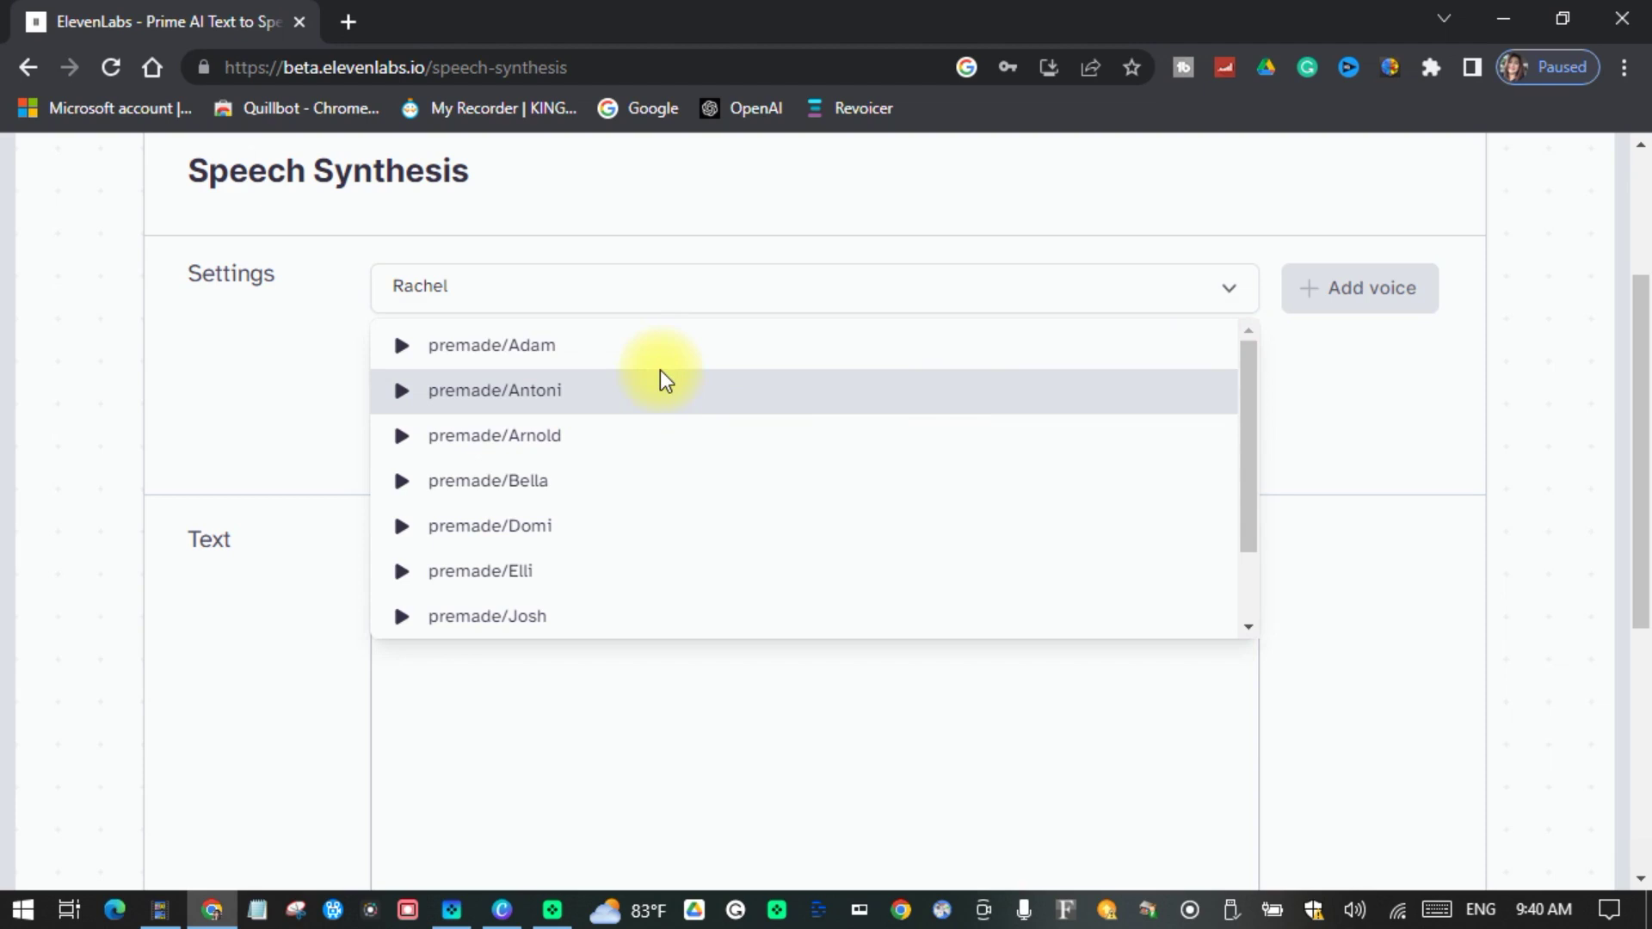
scroll(650, 555, "down", 2)
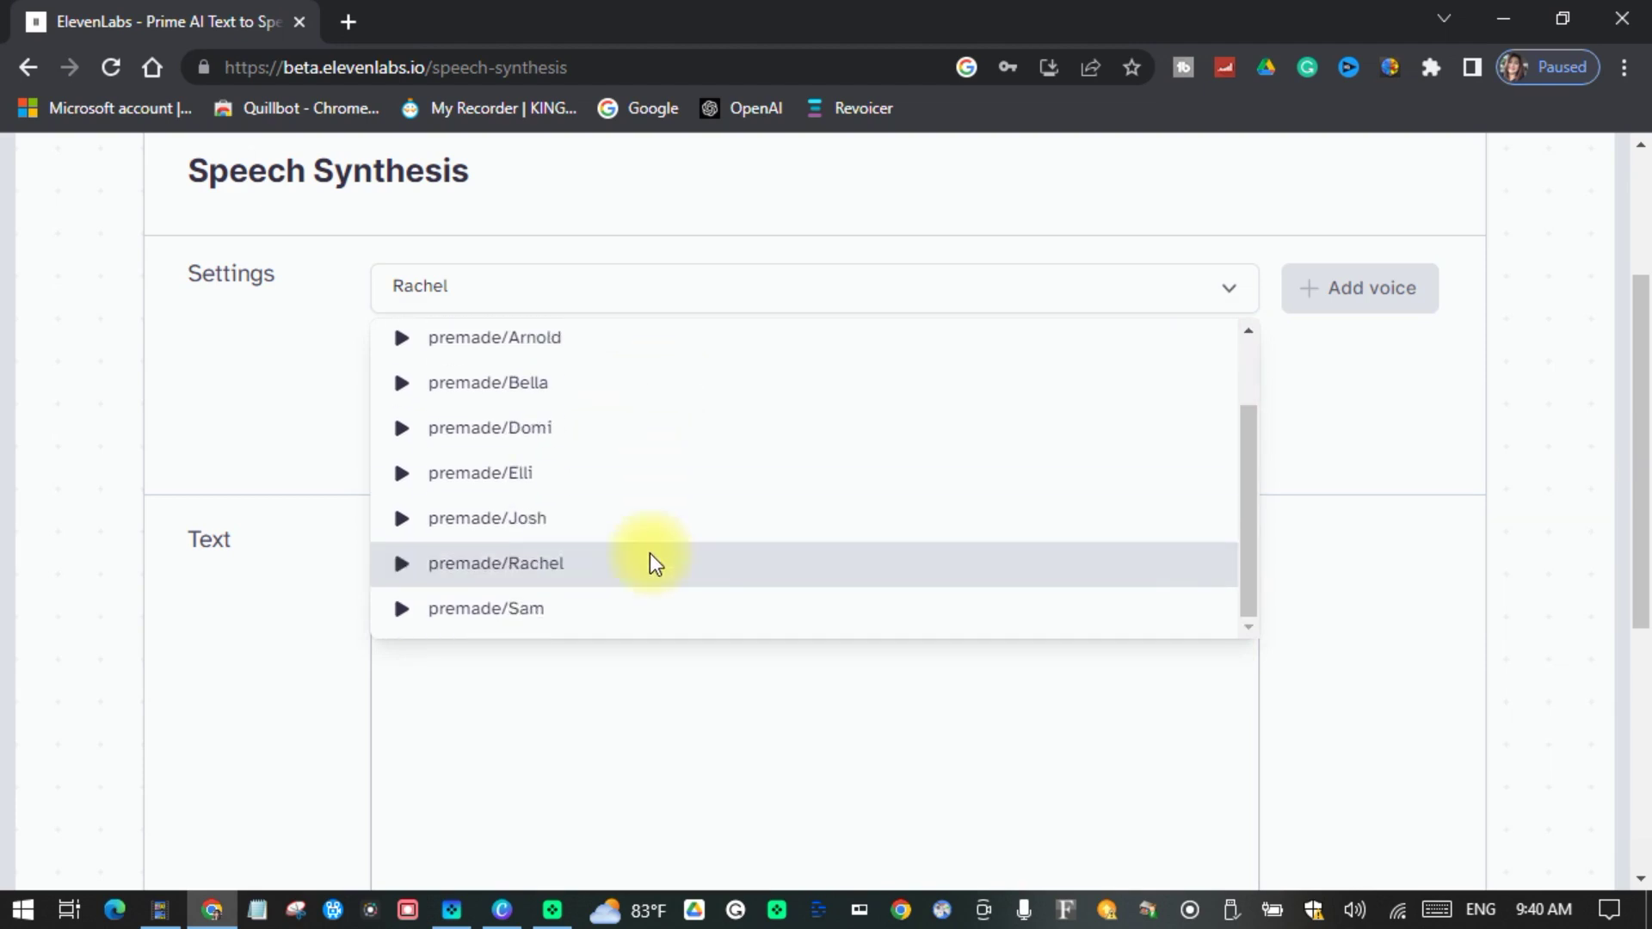
scroll(649, 544, "down", 5)
scroll(648, 544, "up", 4)
scroll(648, 540, "up", 3)
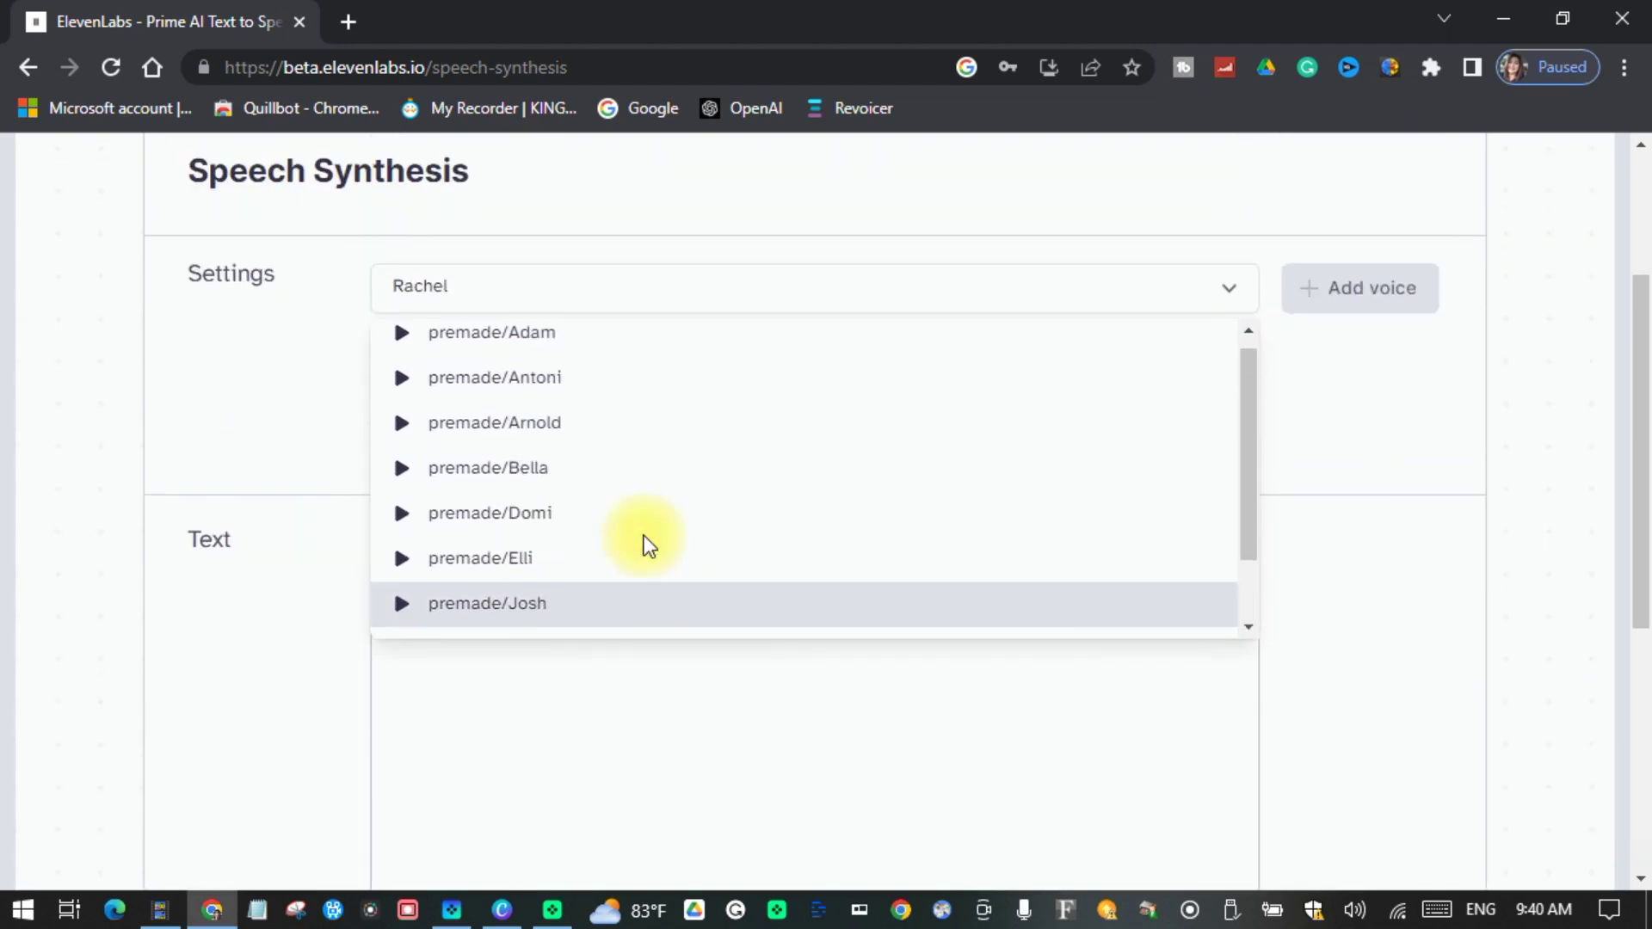
left_click(1297, 415)
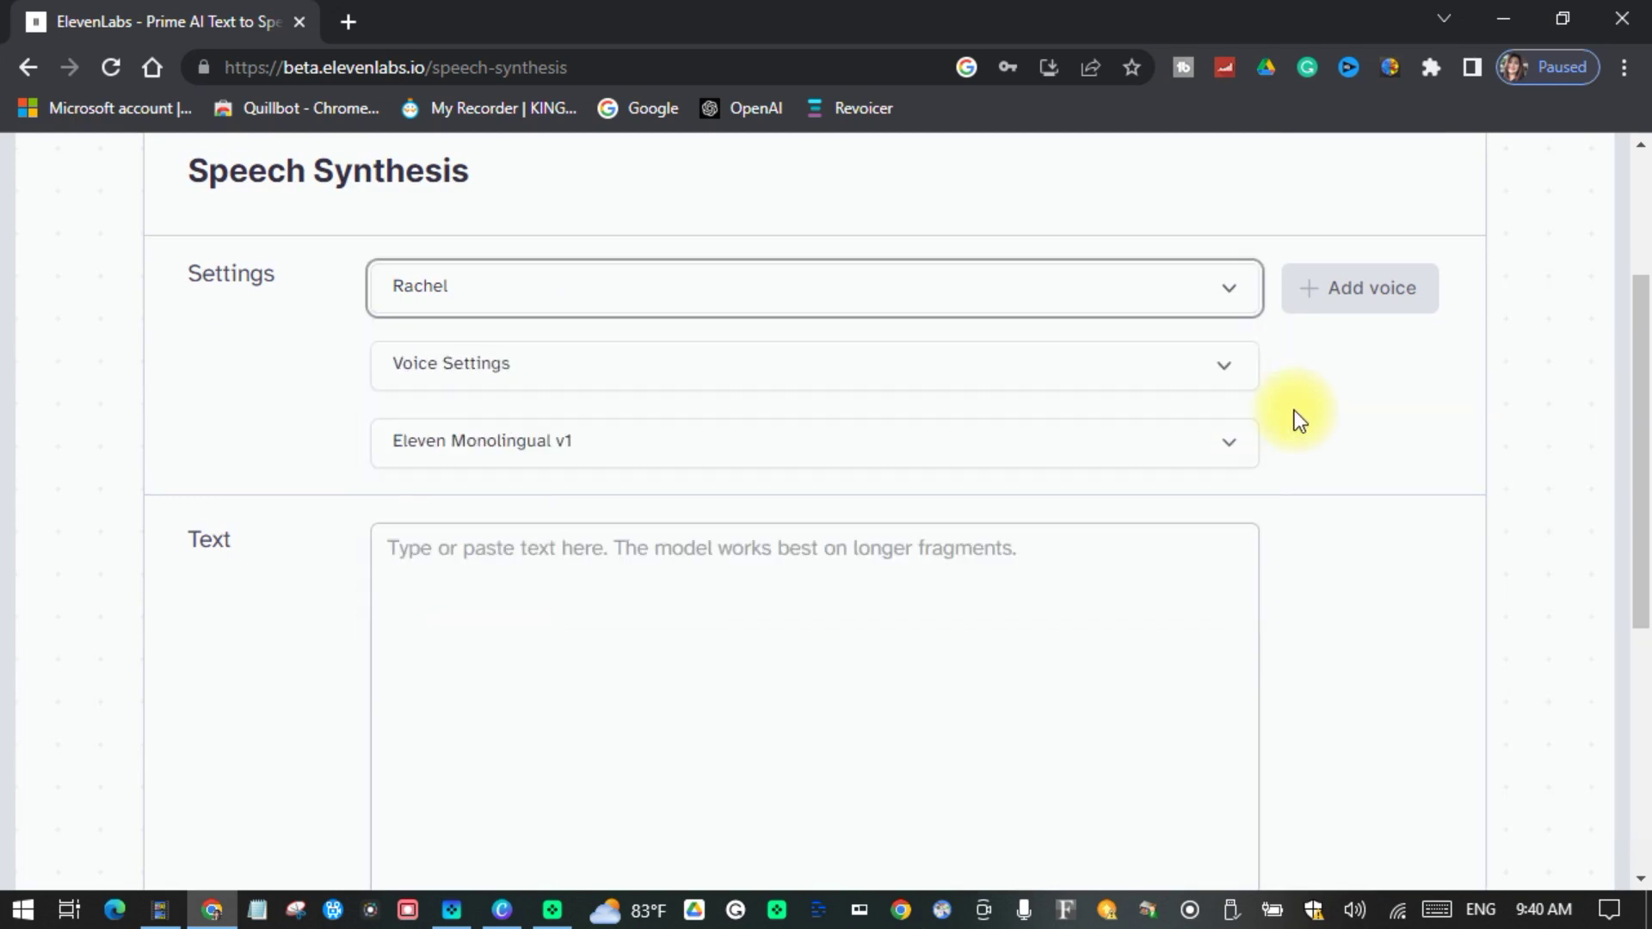
Step: Expand the Voice Settings and examine the Stability and Clarity + Similarity Enhancement options
left_click(1228, 371)
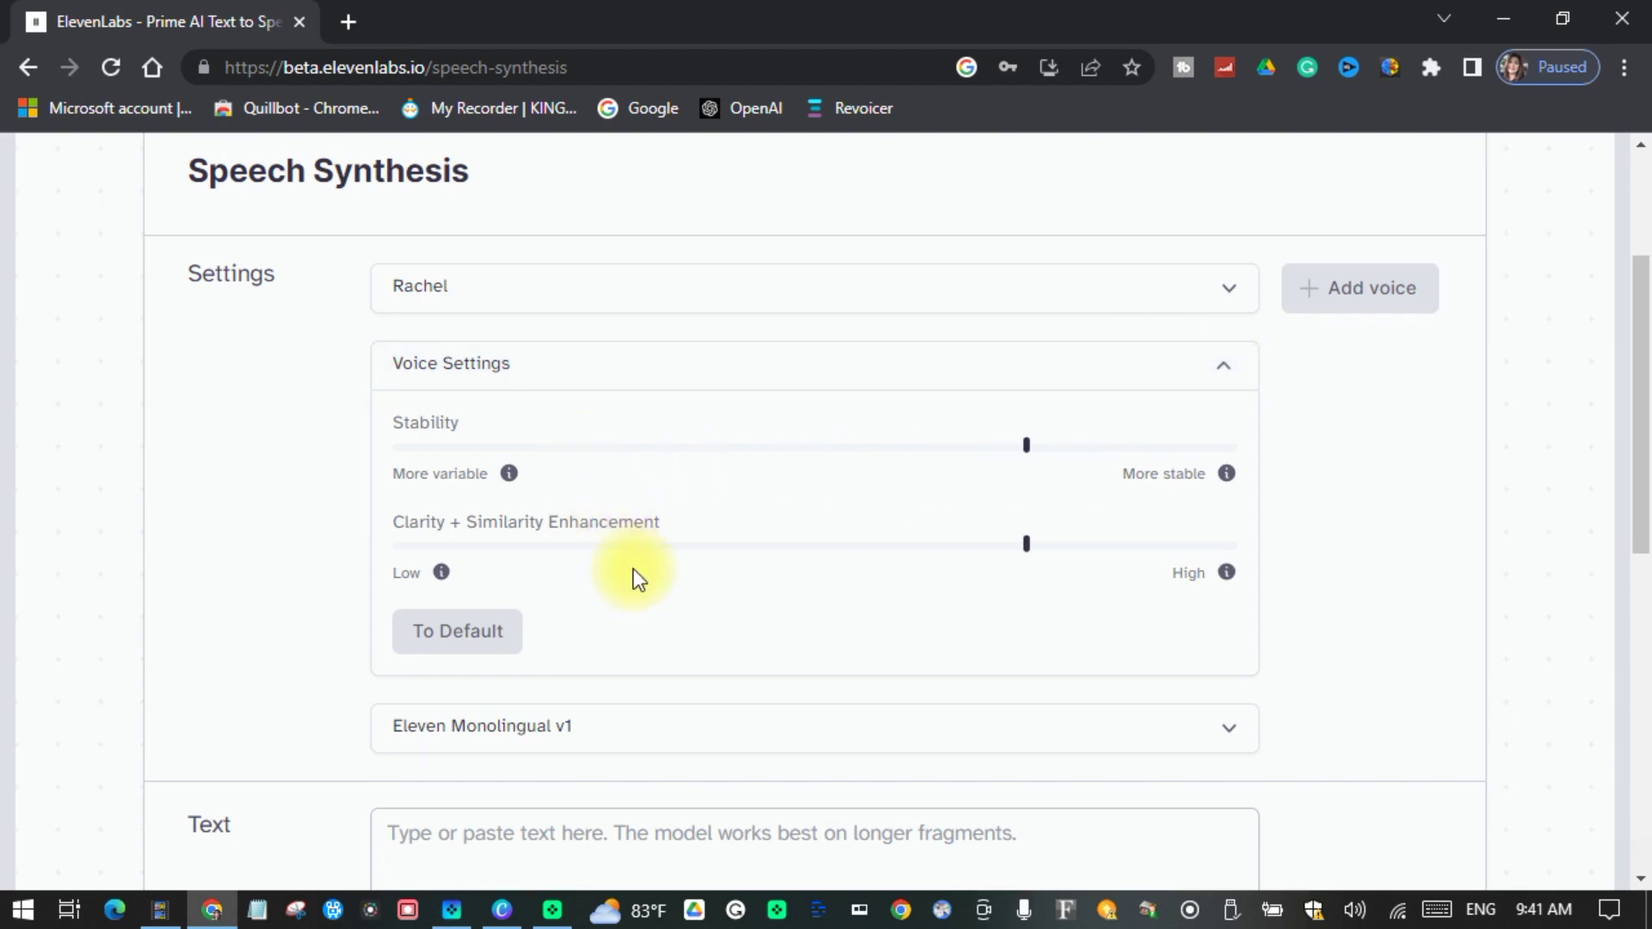
scroll(1168, 660, "down", 8)
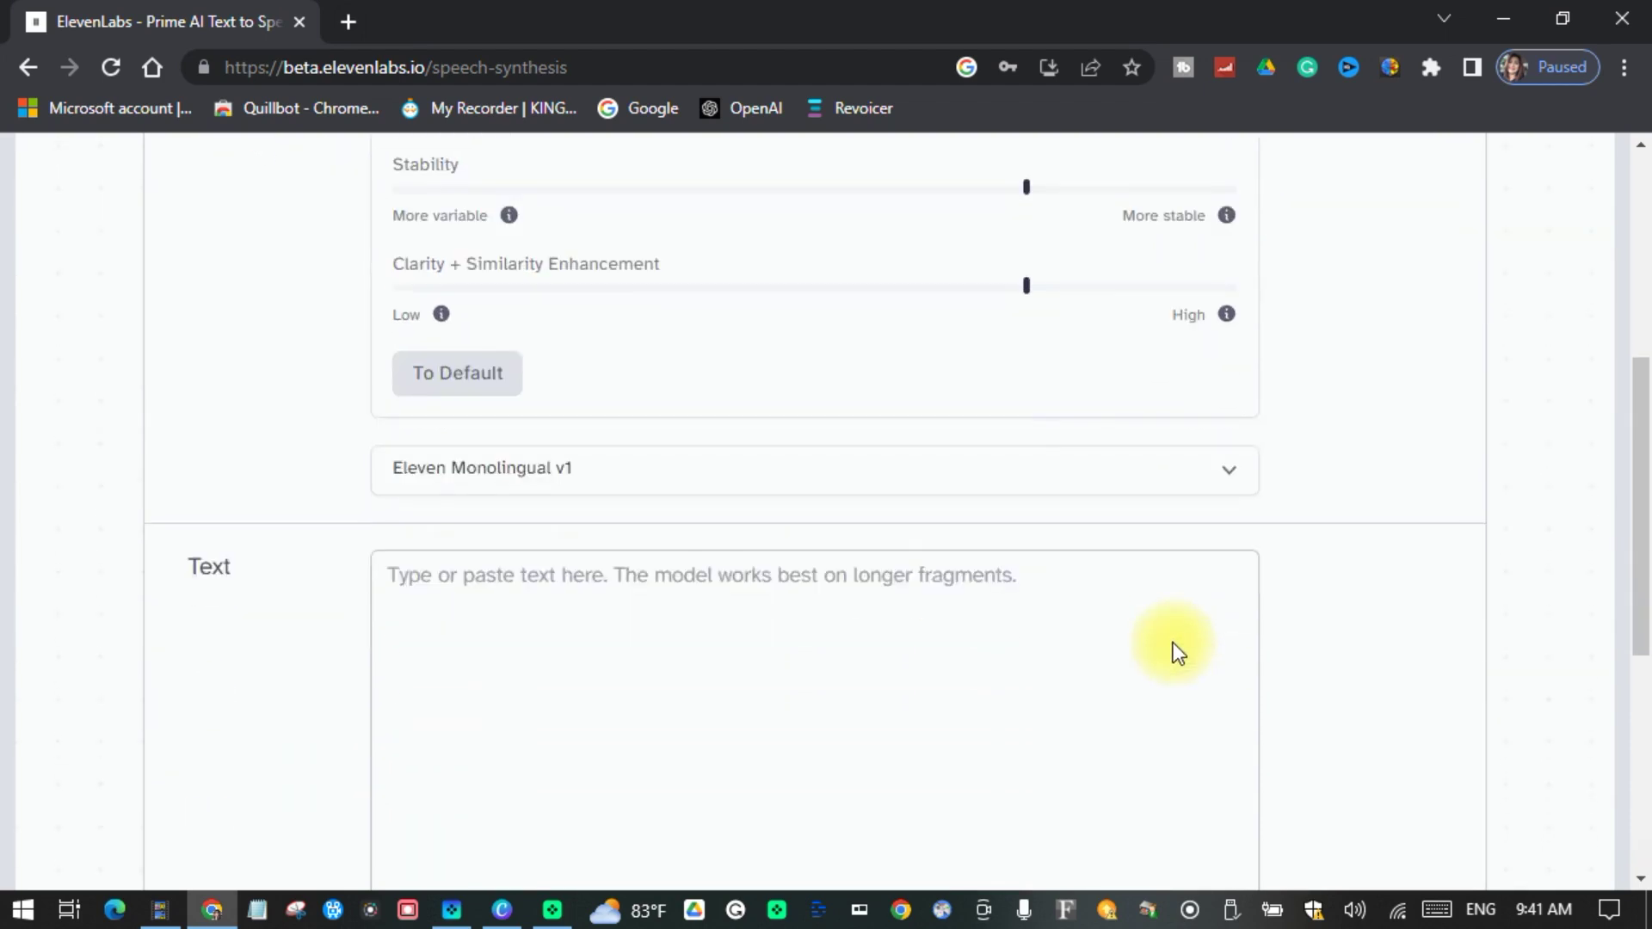
scroll(1169, 638, "up", 8)
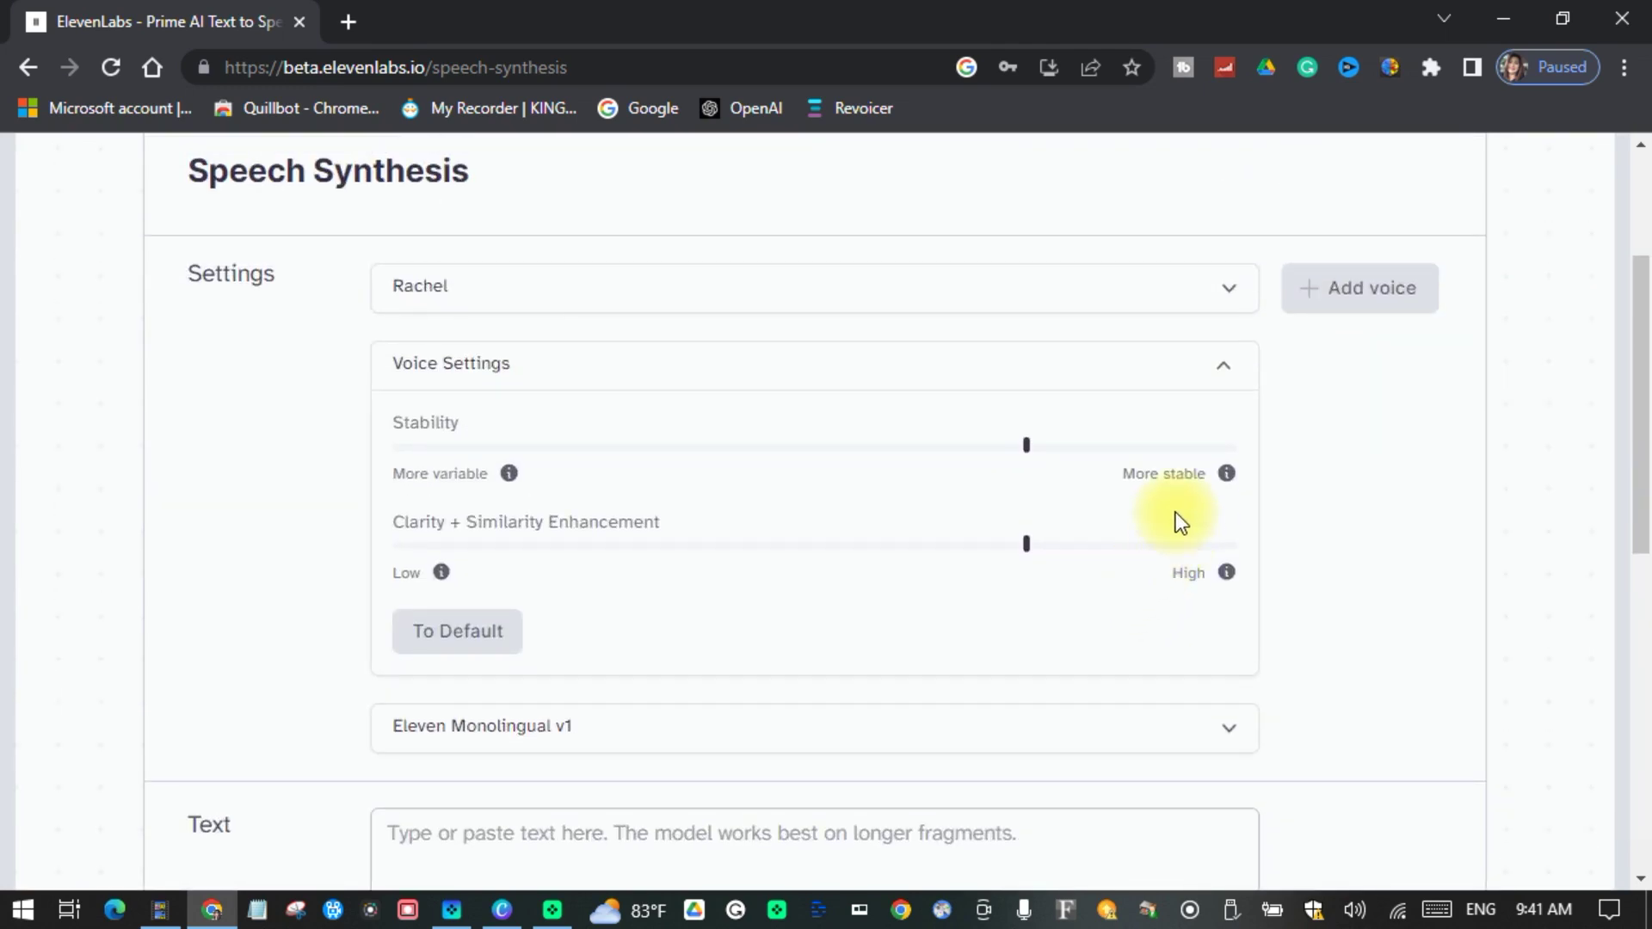
scroll(1397, 509, "up", 3)
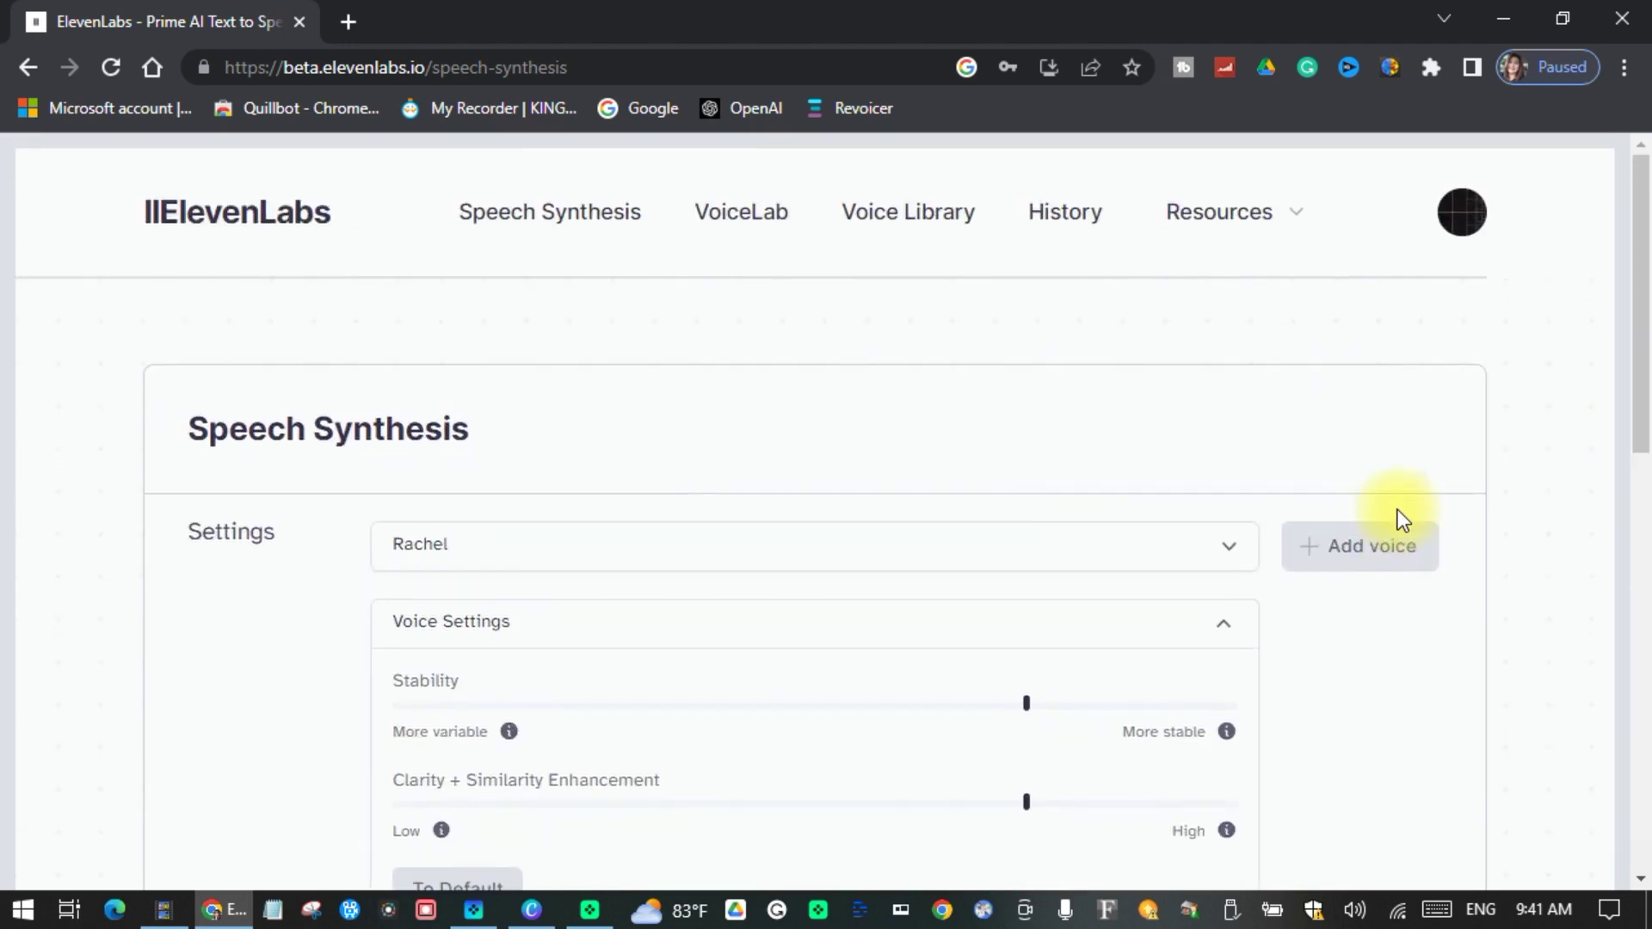
Step: View the VoiceLab page for adding generative or cloned voices, and open the Voice Library
left_click(772, 222)
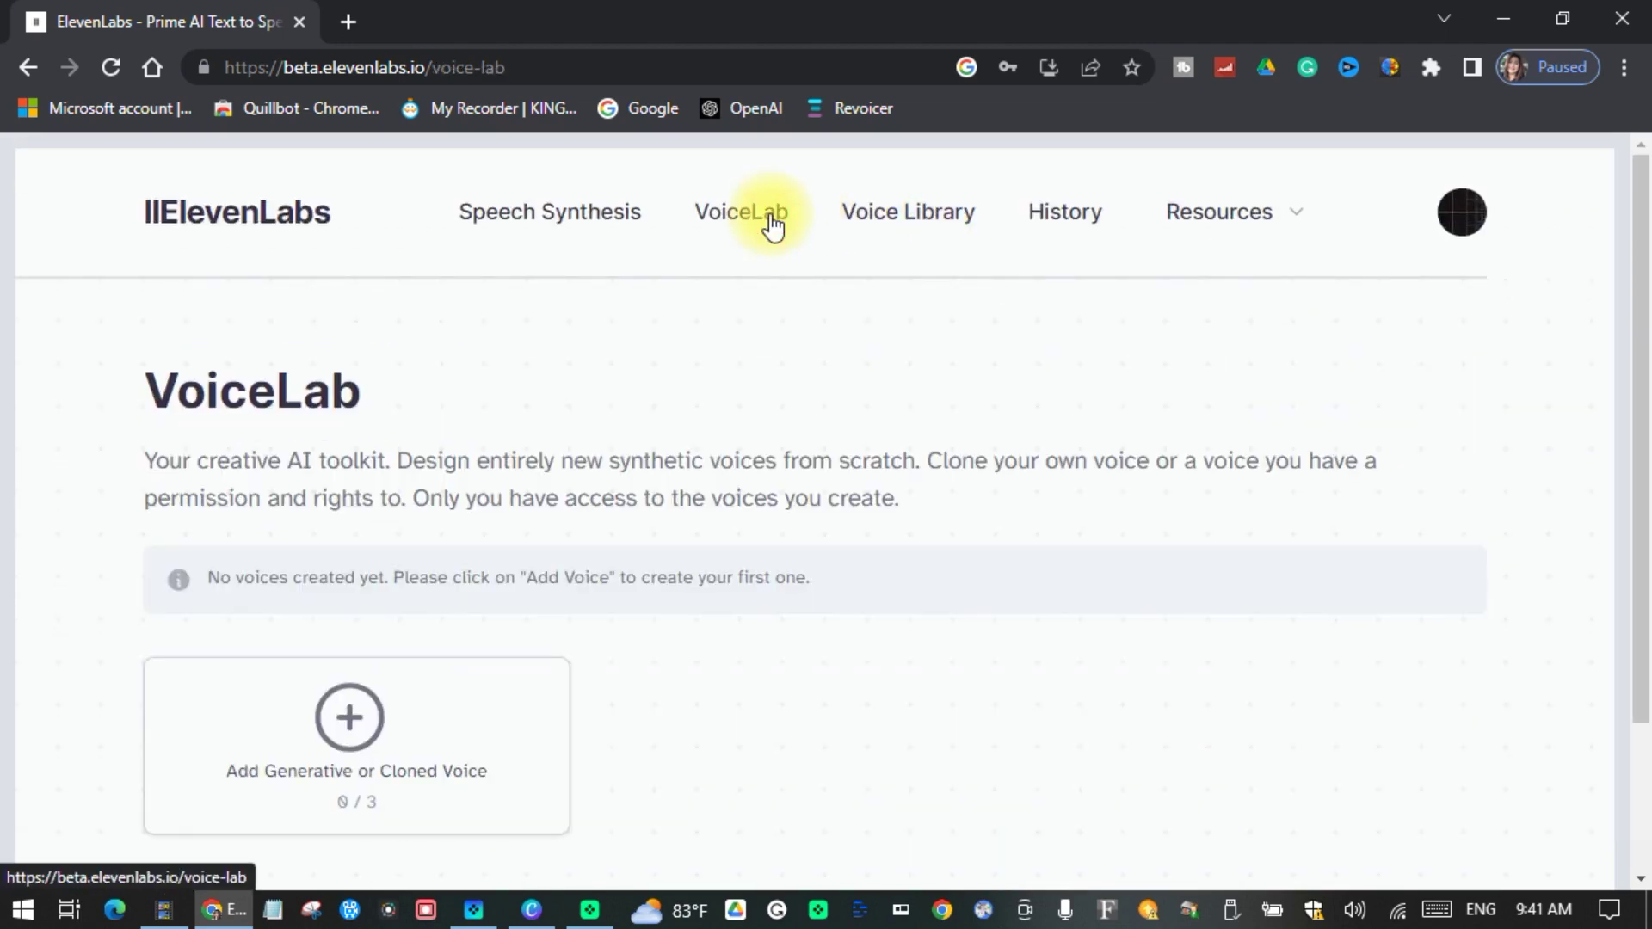
scroll(593, 564, "down", 1)
scroll(593, 564, "down", 1)
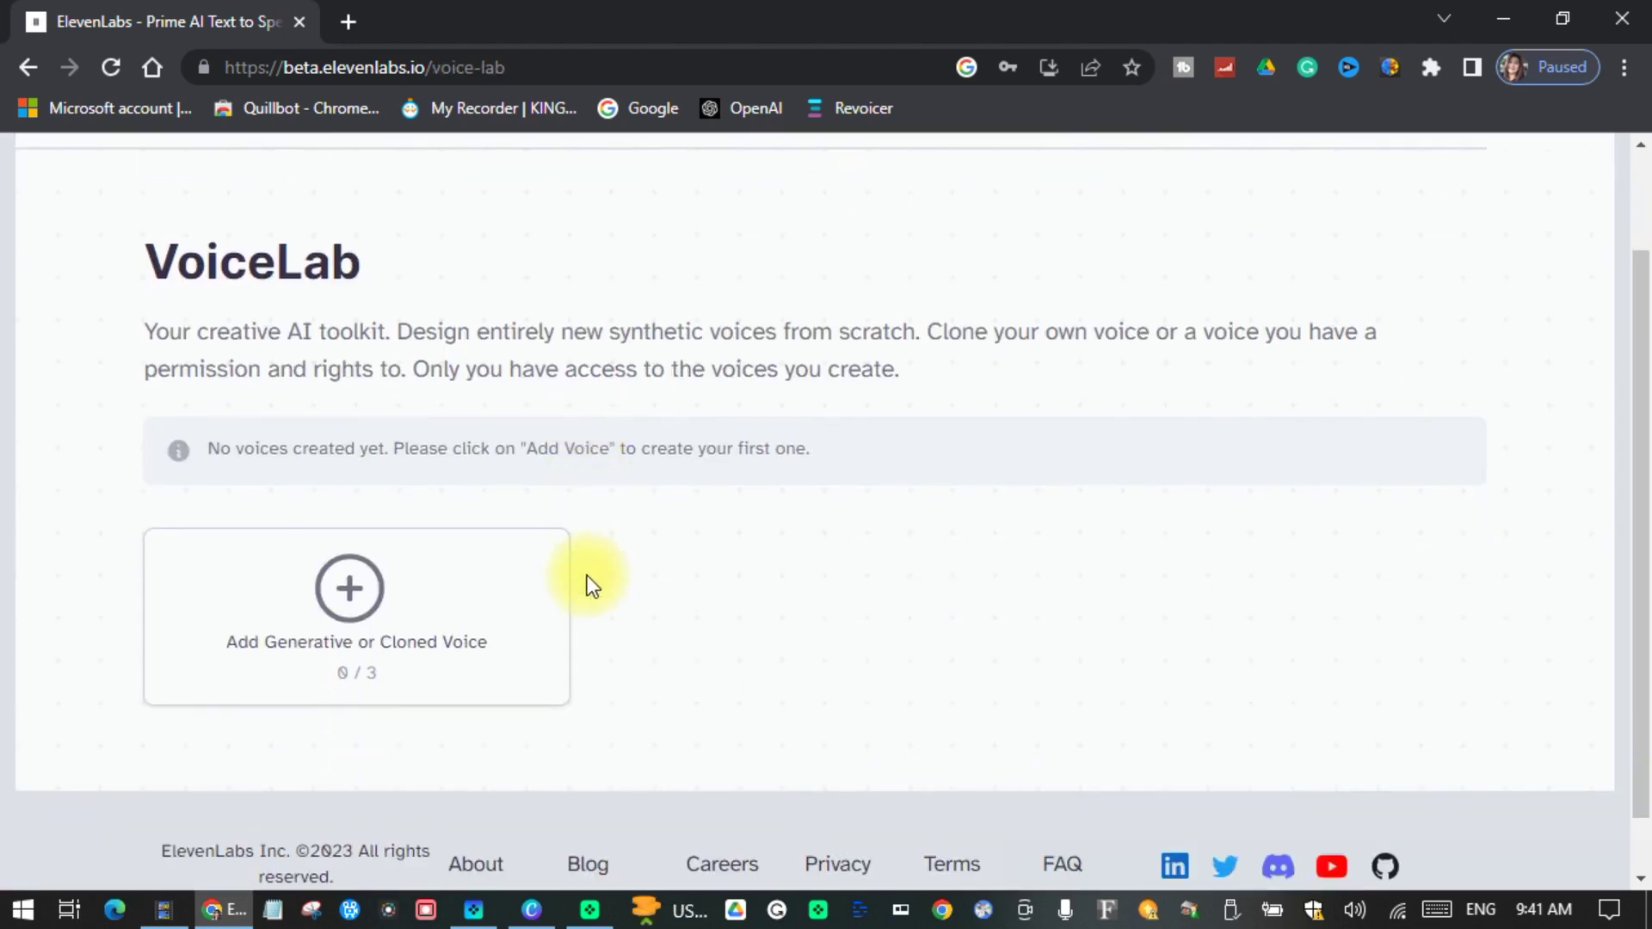
scroll(532, 597, "down", 1)
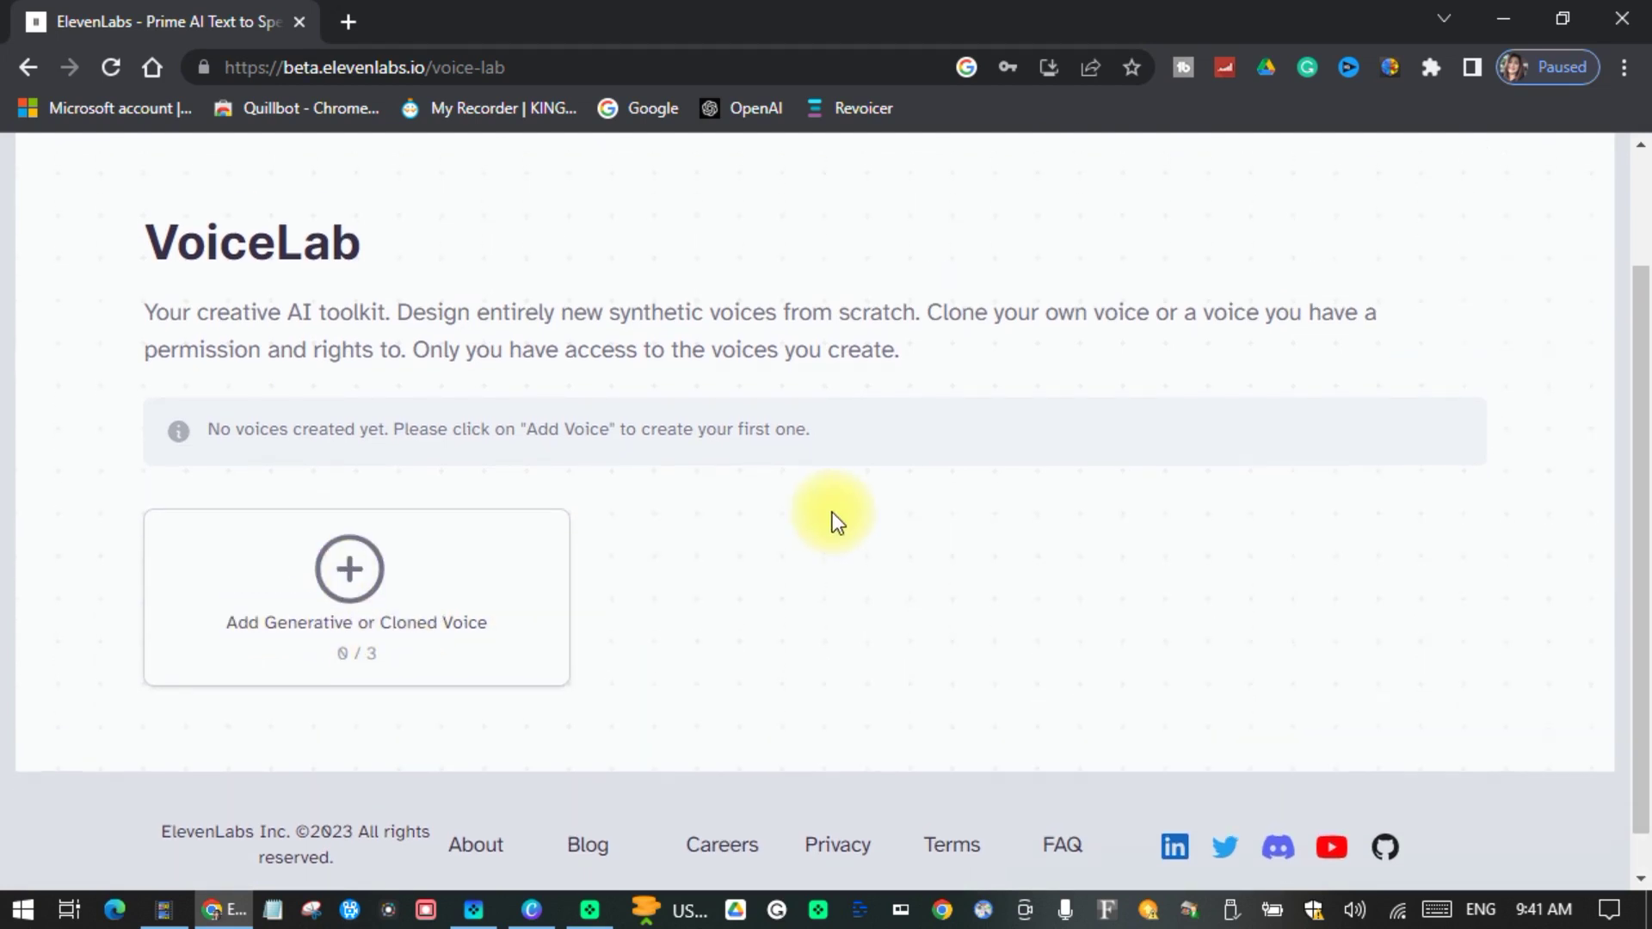
scroll(833, 516, "up", 3)
left_click(937, 224)
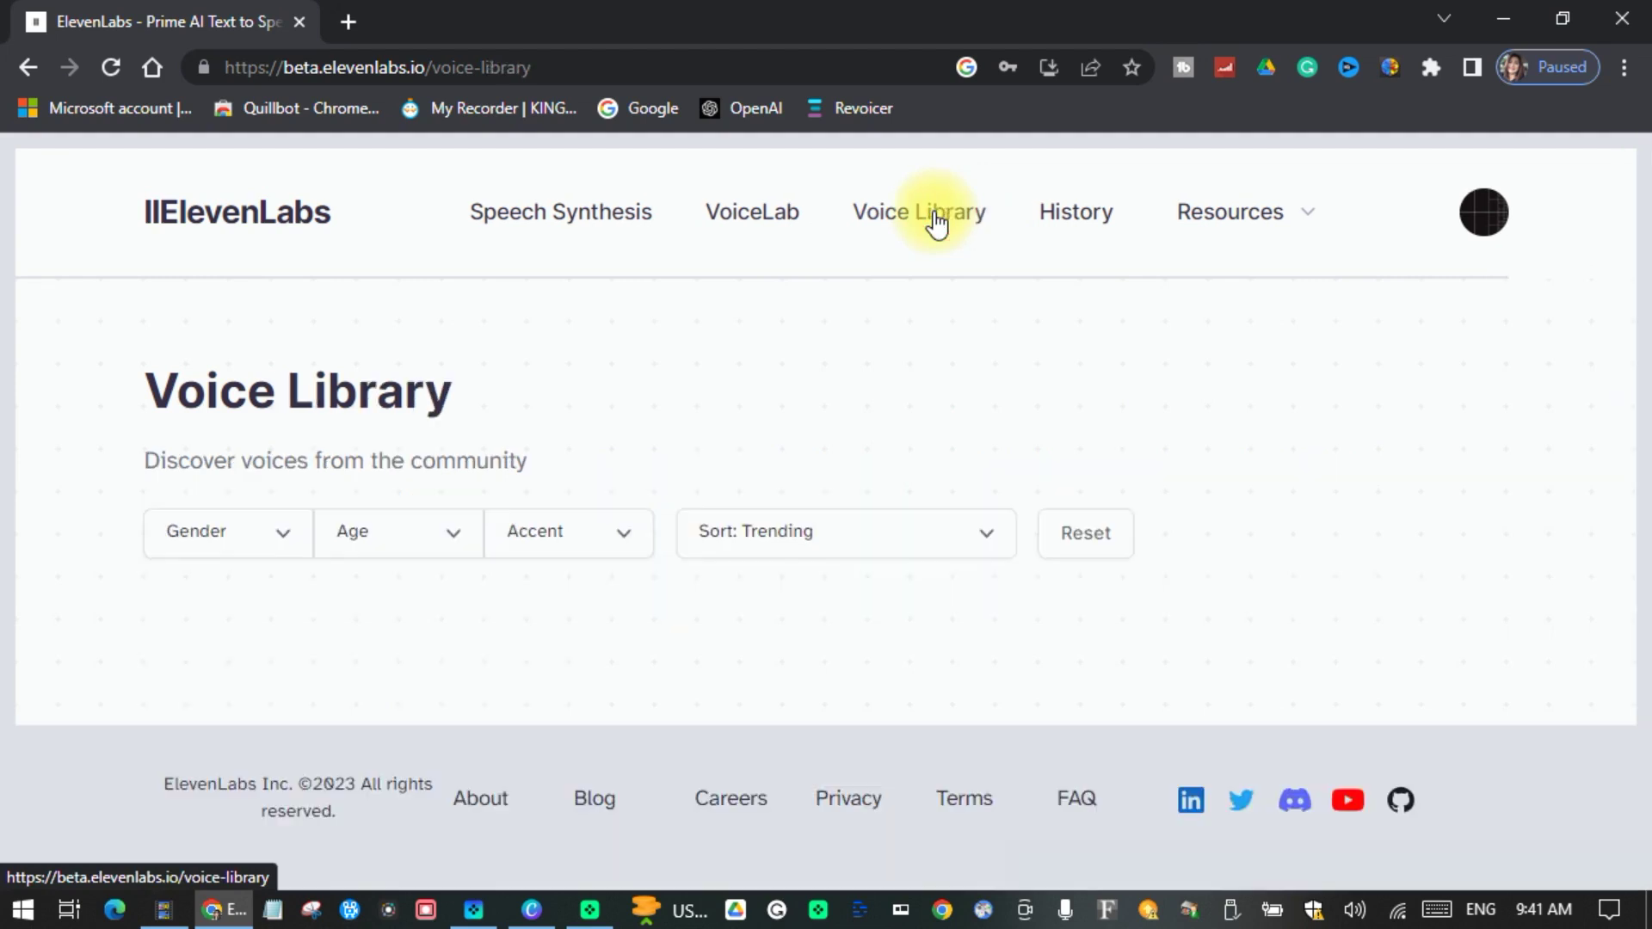
Step: Play the sample of Bruce - Deep American Narrator Voice in the Voice Library and dismiss the live caption
scroll(871, 424, "down", 3)
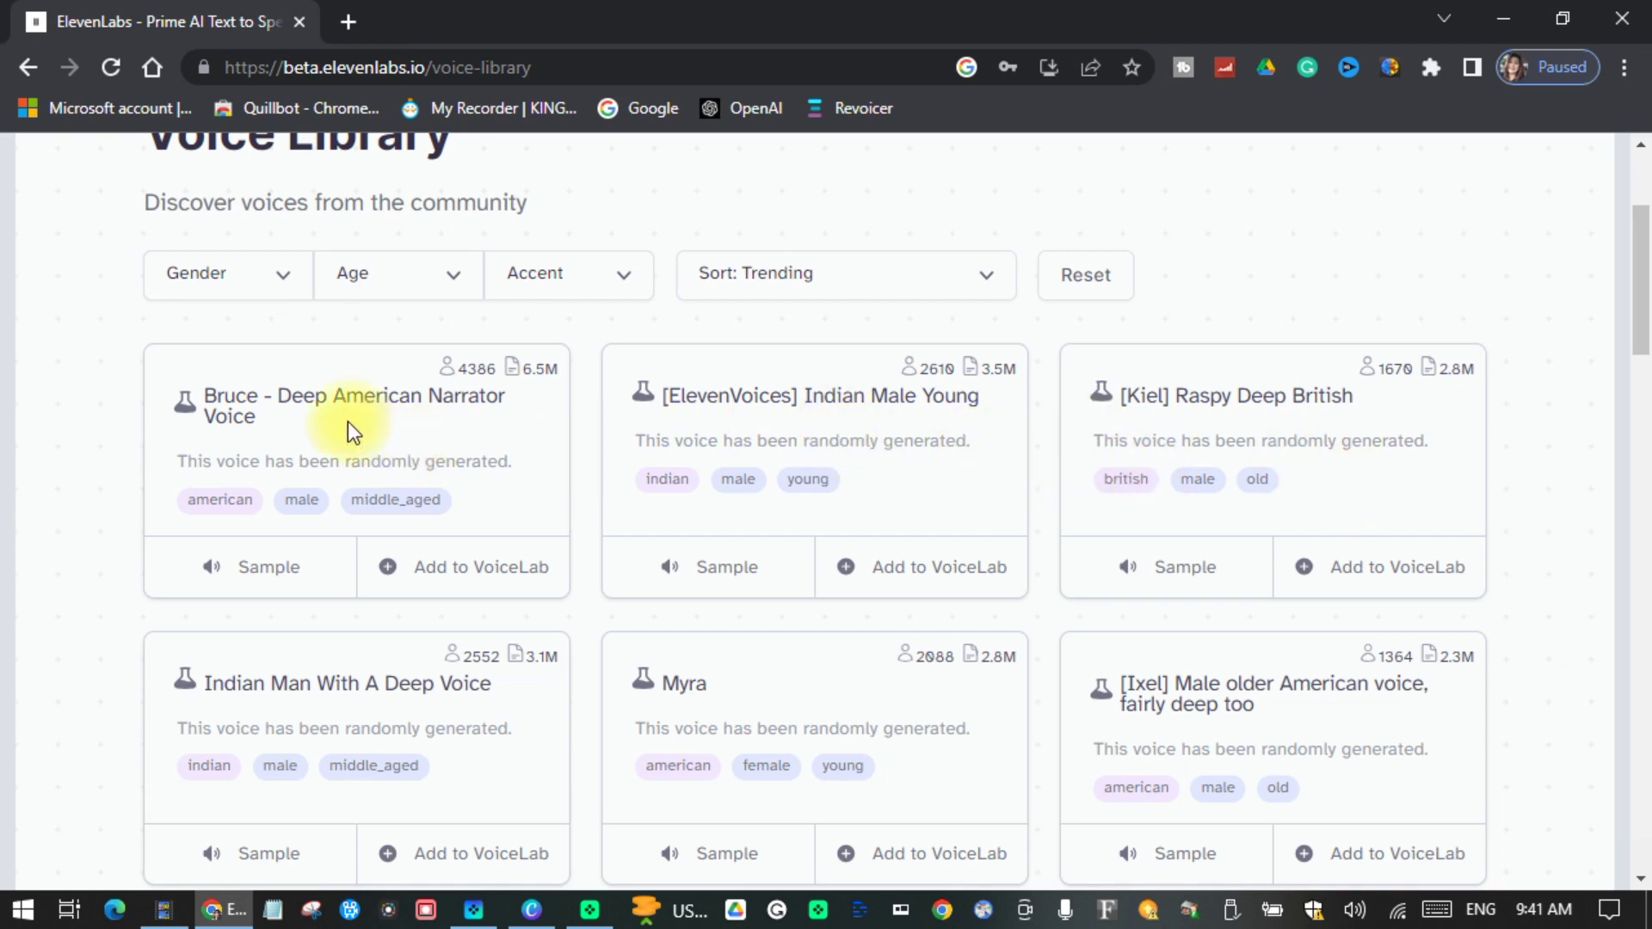
left_click(268, 575)
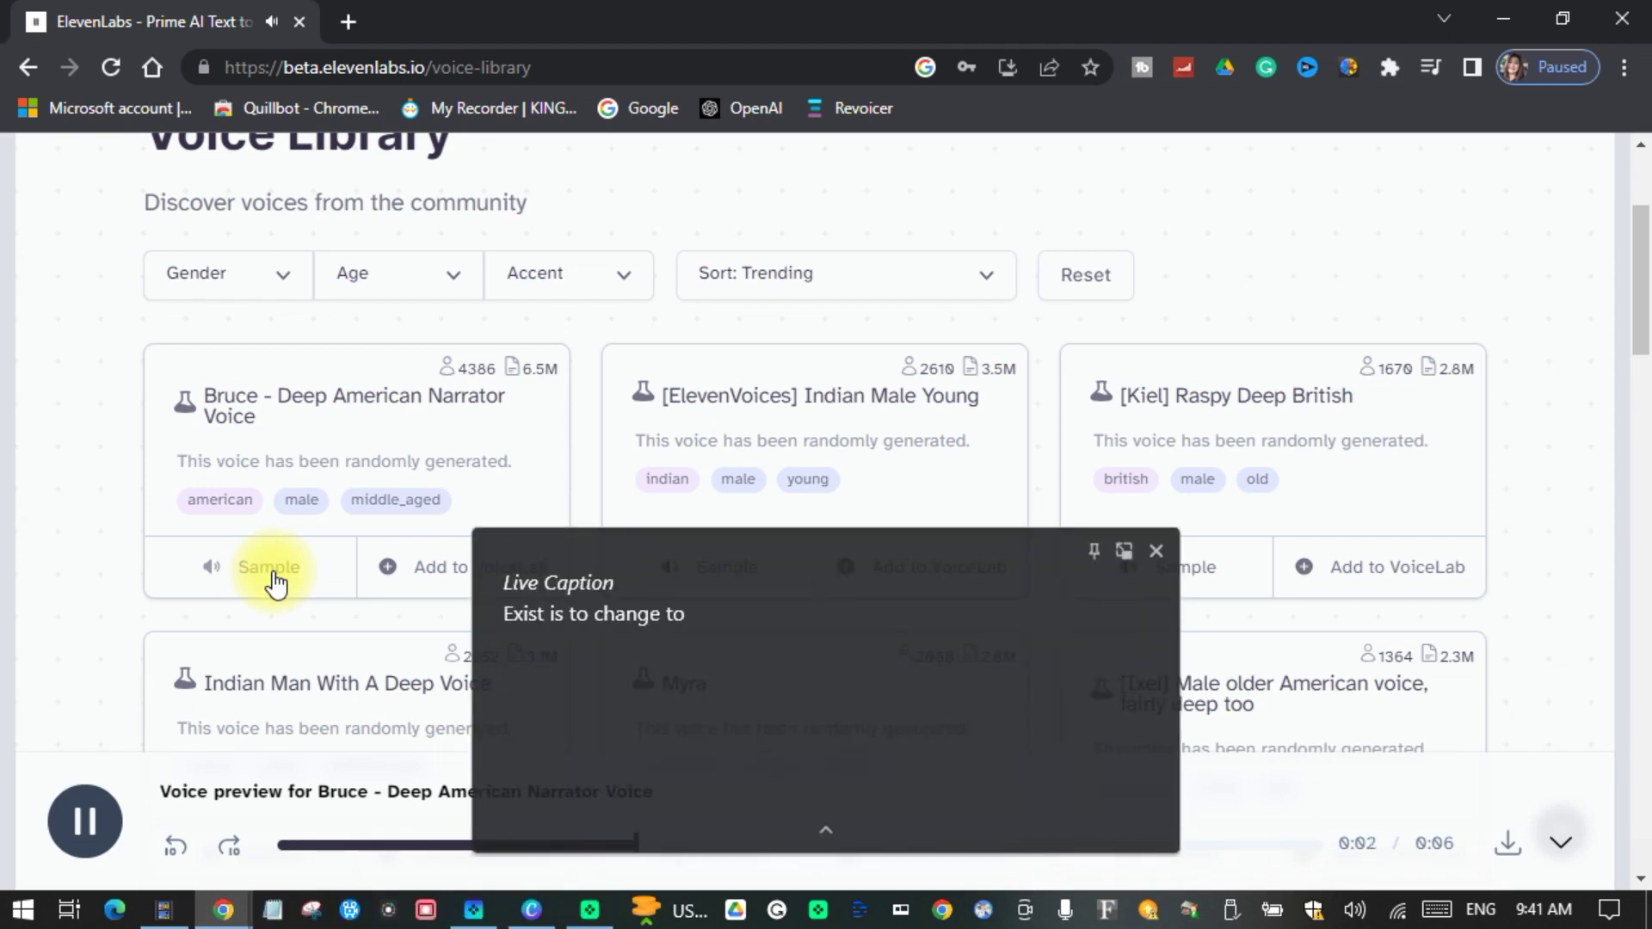
left_click(1158, 551)
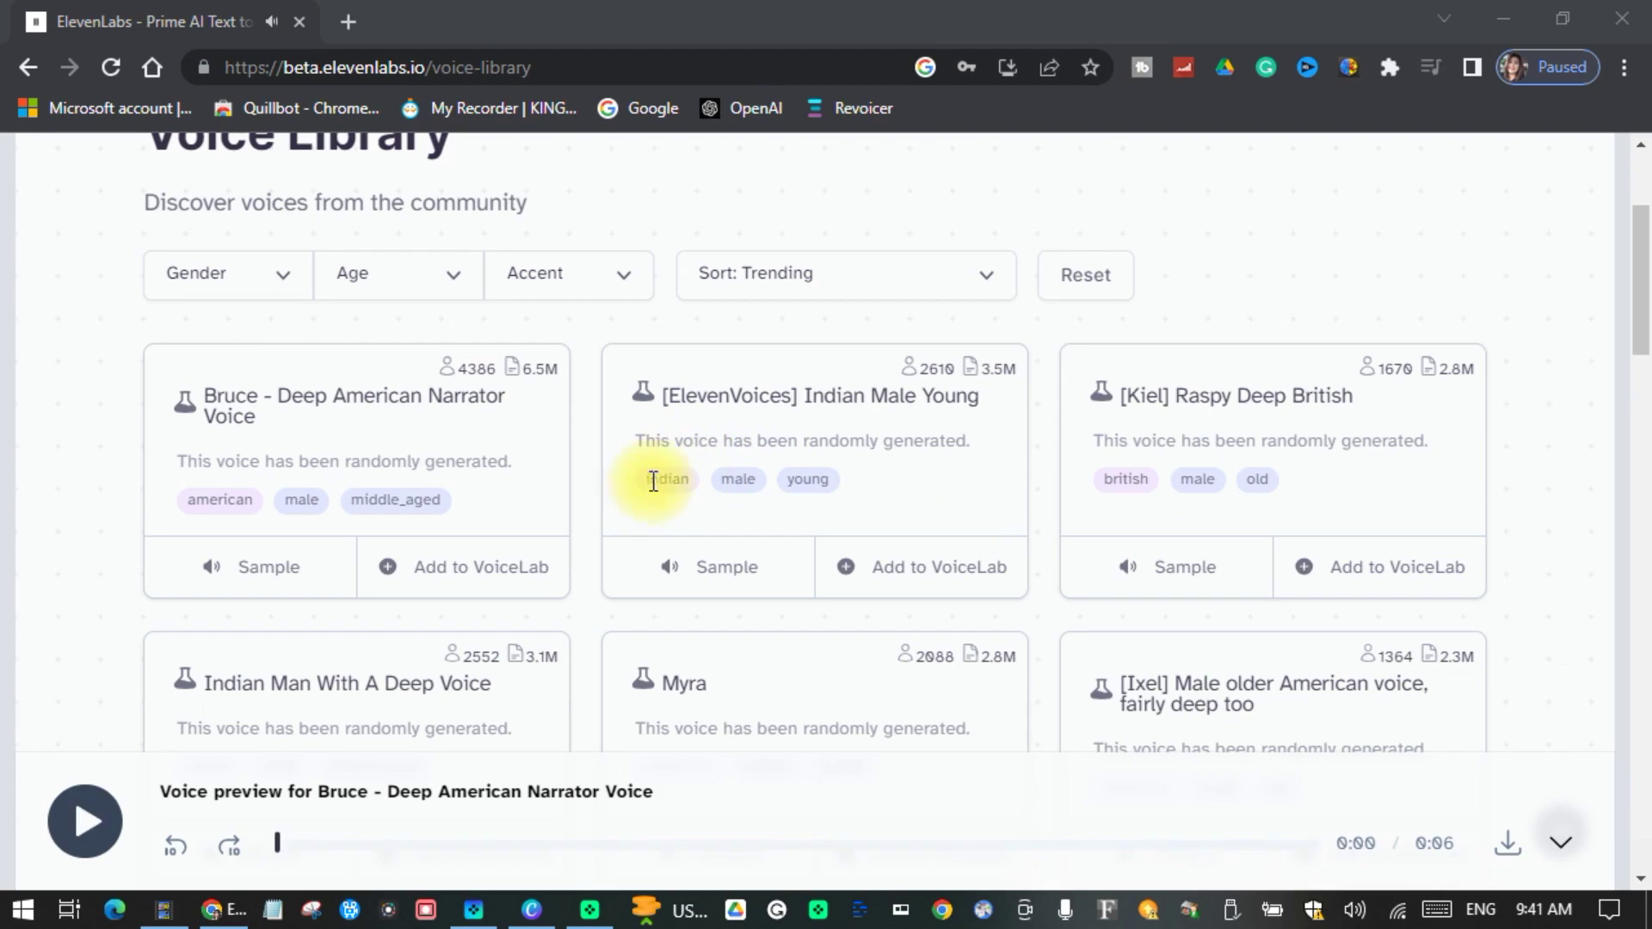
Step: Browse more community voices and play the sample of Marcus - Deep Voice Middle Aged US Male 1
scroll(955, 521, "down", 1)
scroll(955, 520, "down", 4)
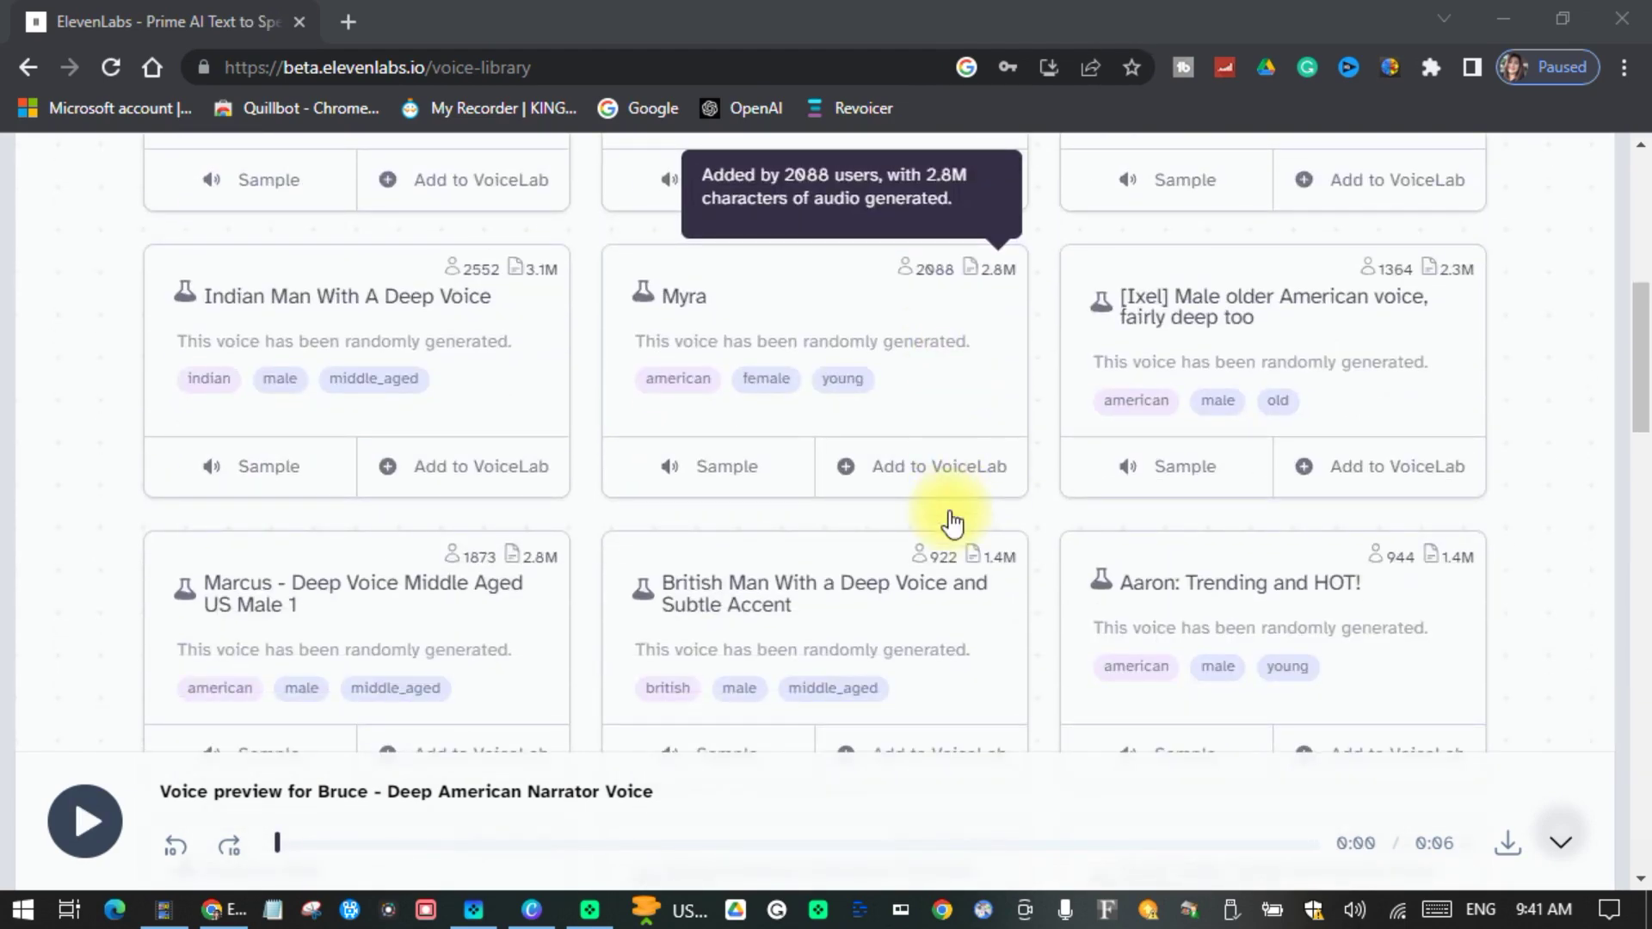
scroll(953, 523, "down", 1)
scroll(953, 523, "down", 2)
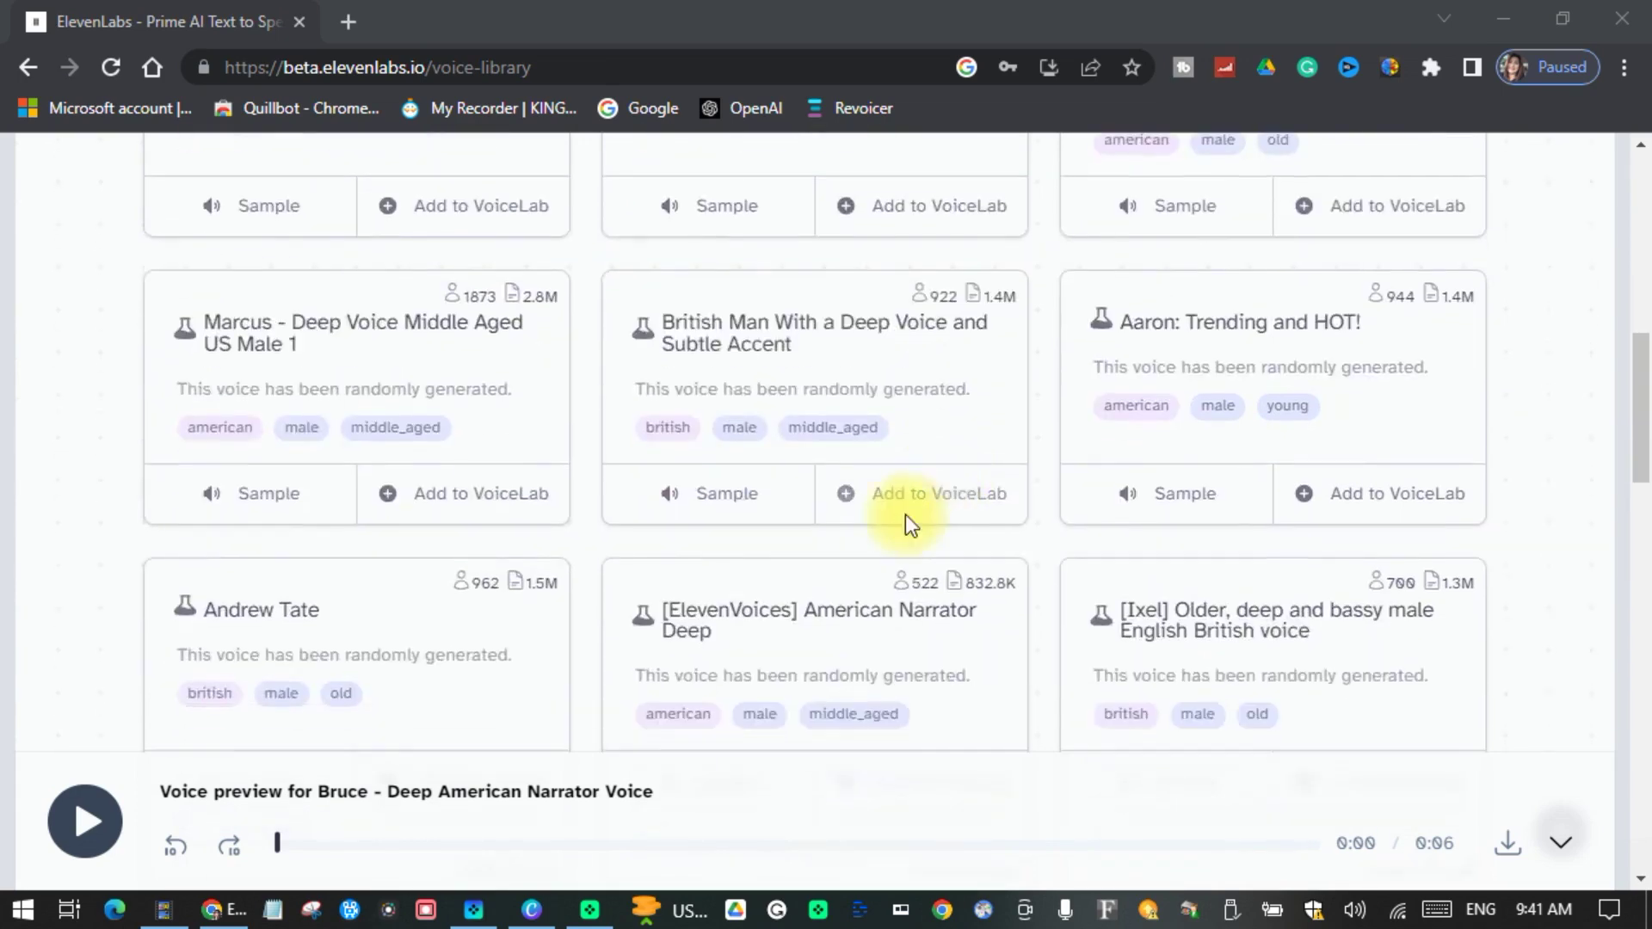
left_click(277, 387)
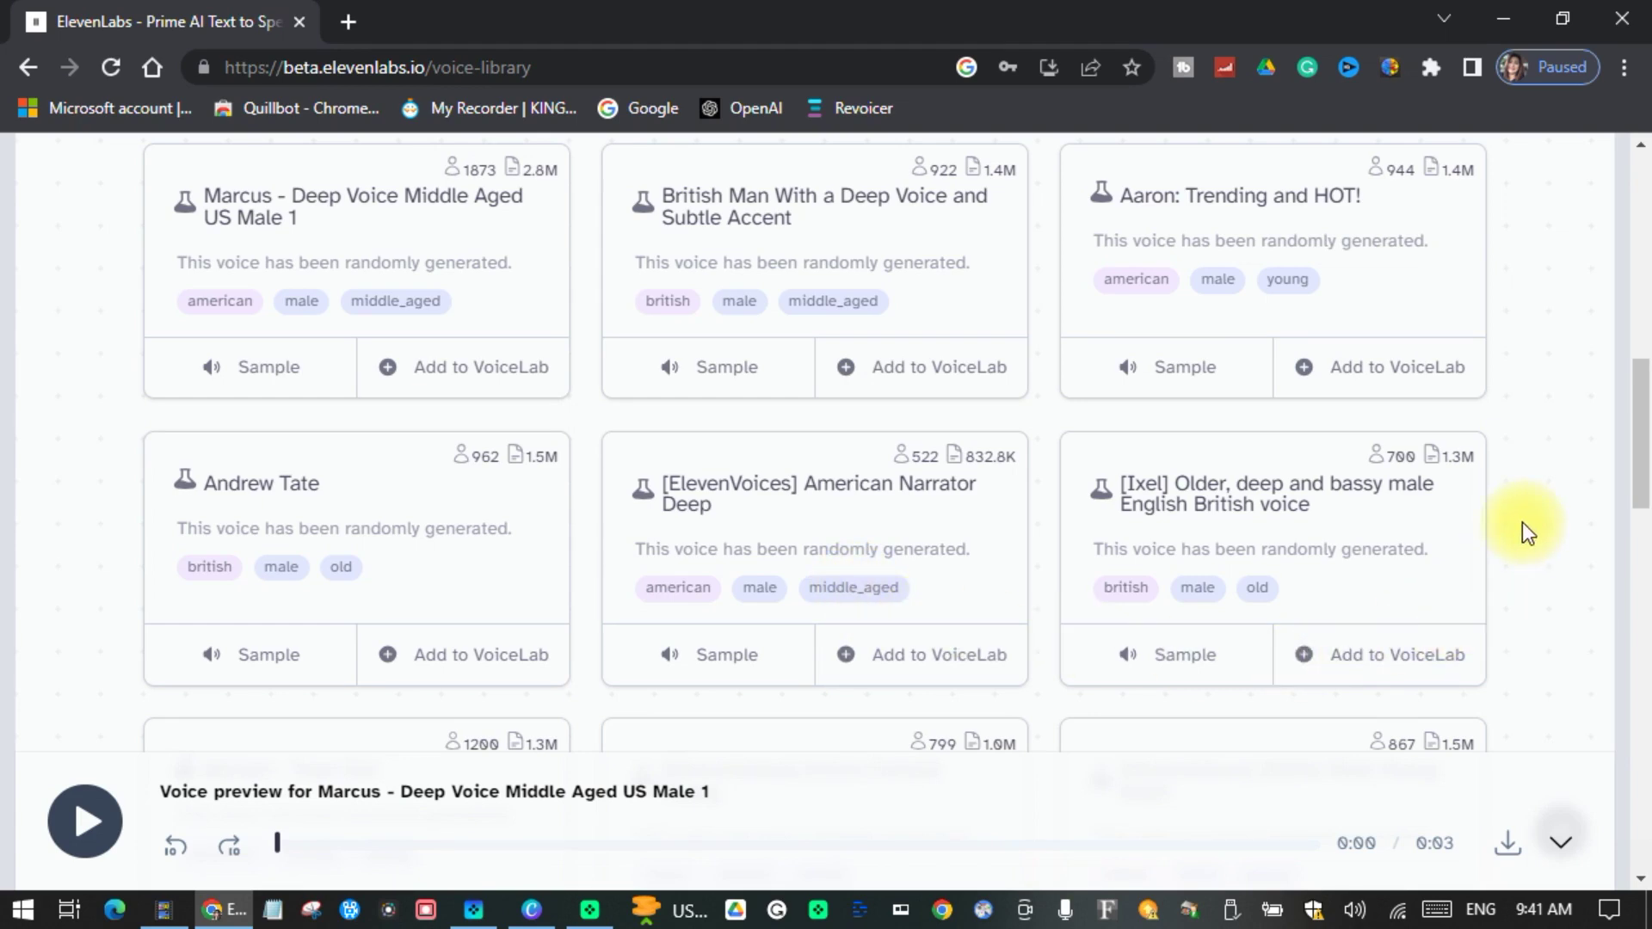
scroll(1521, 523, "up", 3)
scroll(1521, 523, "up", 3)
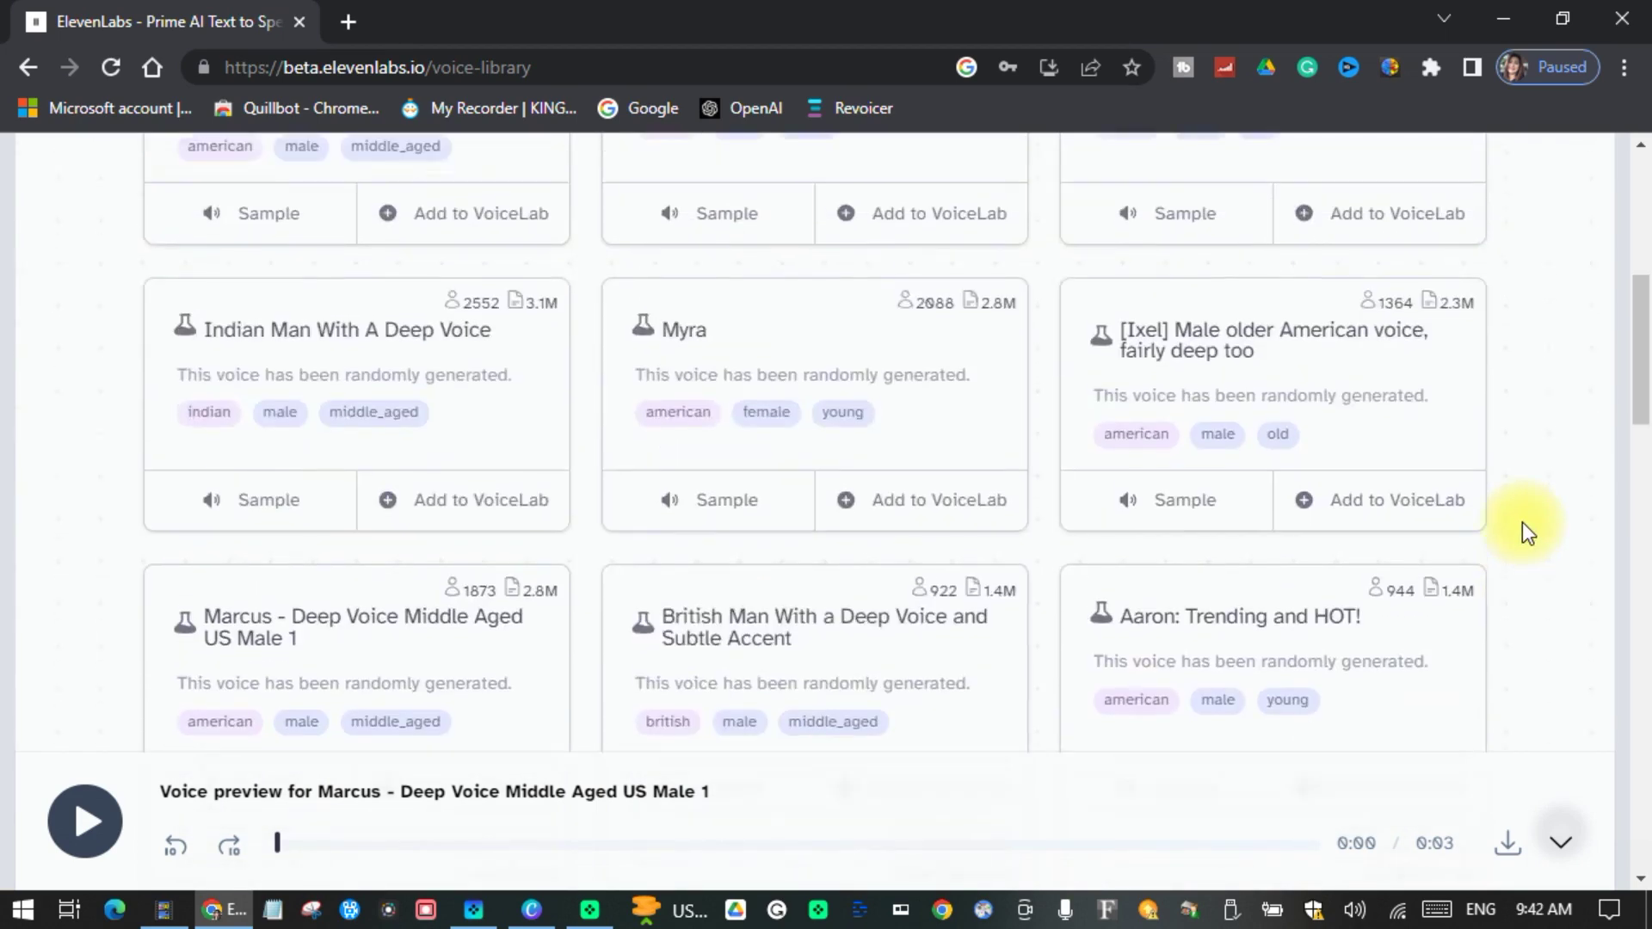
scroll(1511, 520, "up", 2)
scroll(1511, 520, "up", 3)
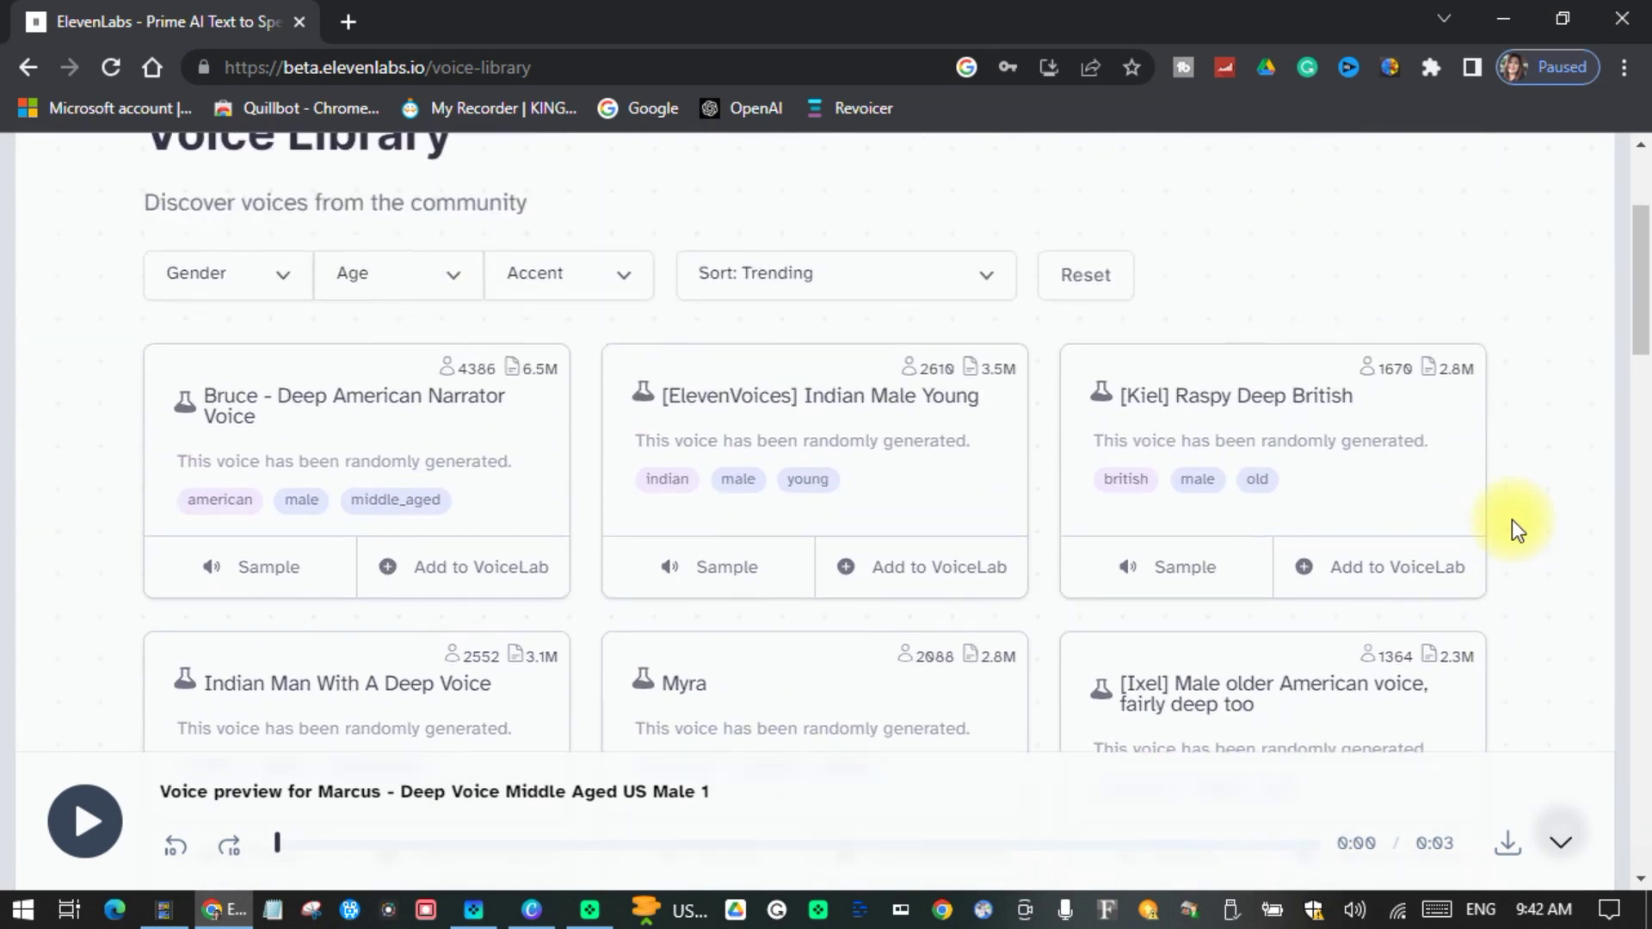
Step: Open the History of generated samples, select and play Bella's cooking video samples, and clear the selection
left_click(1064, 212)
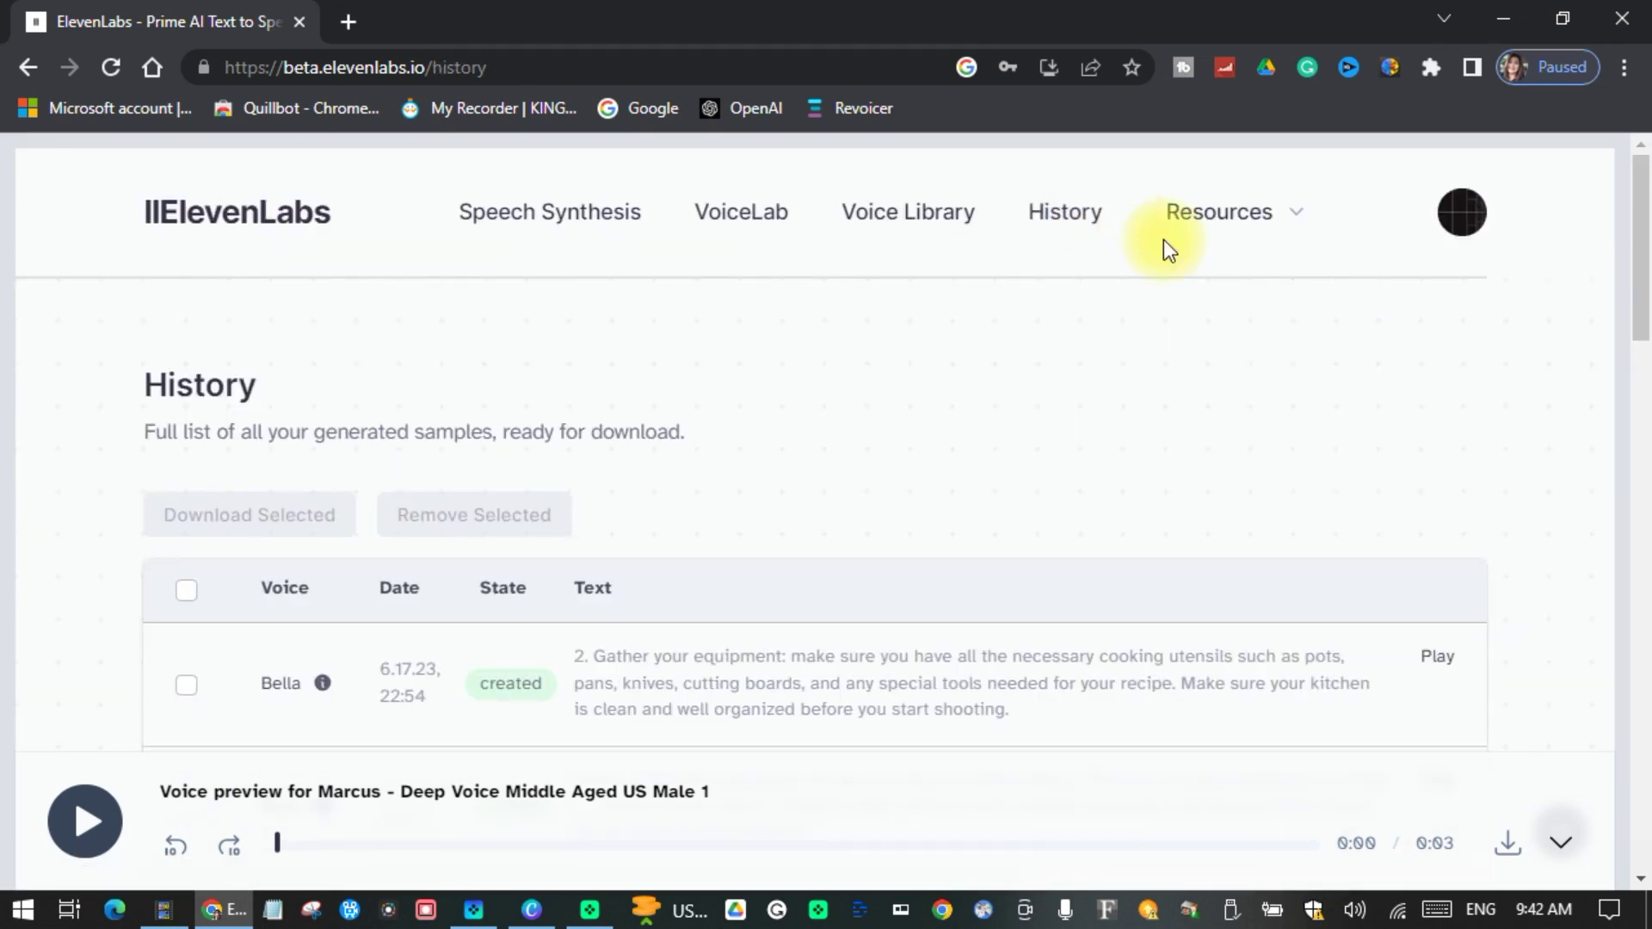
scroll(1118, 374, "down", 3)
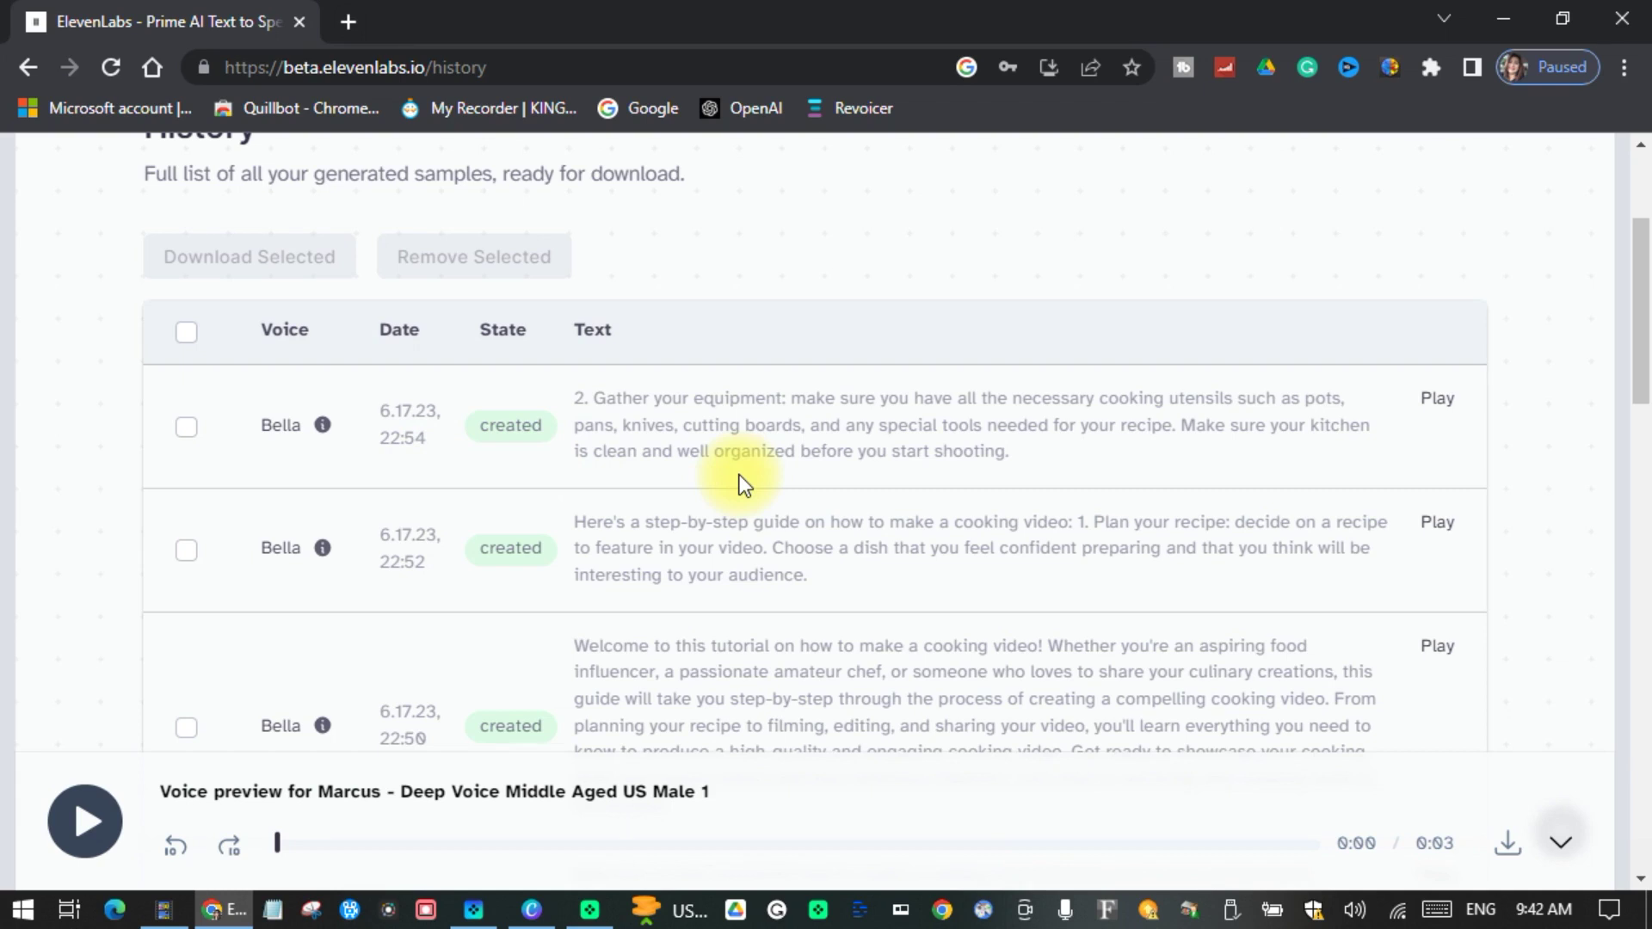
scroll(740, 478, "down", 2)
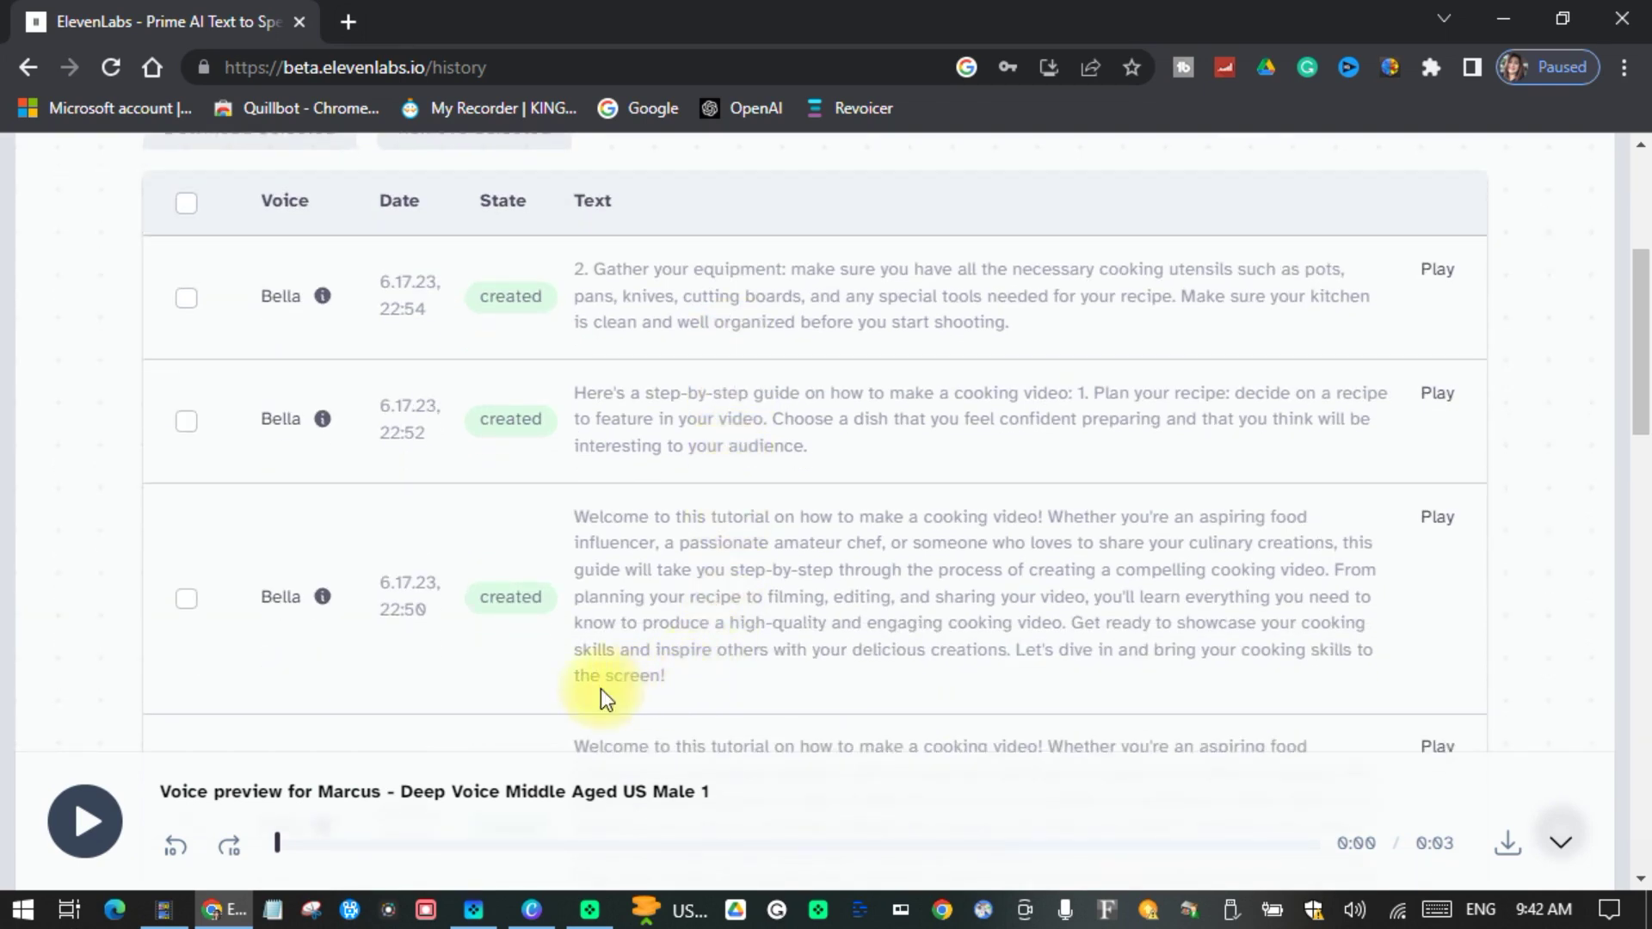
left_click(186, 599)
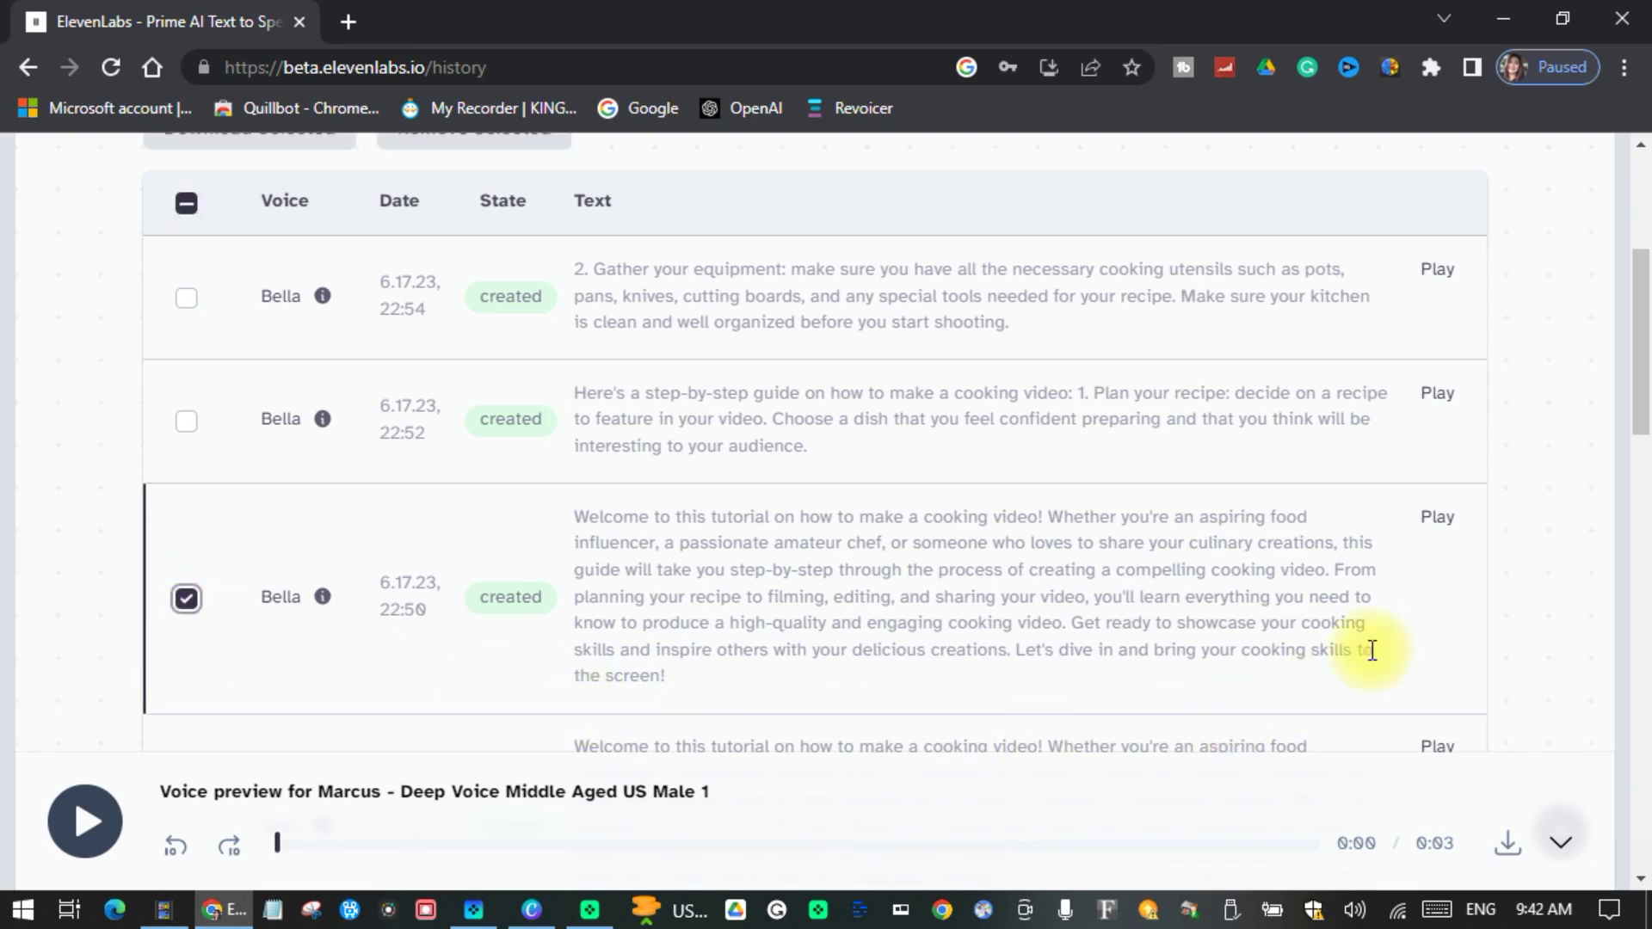
left_click(1442, 525)
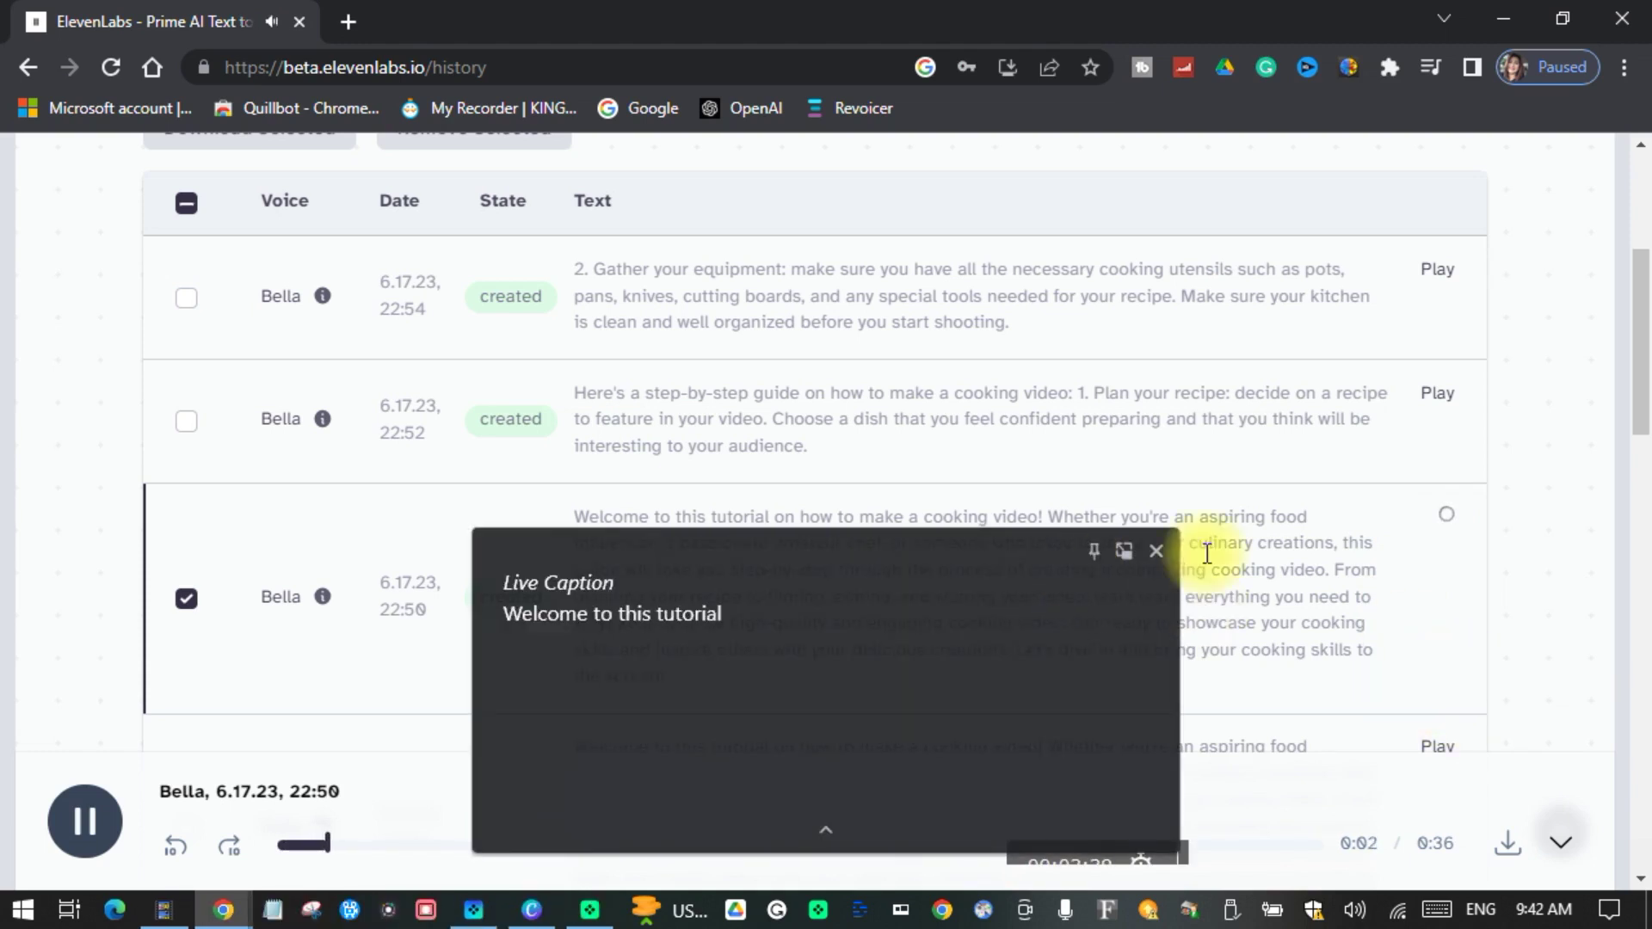
left_click(1158, 549)
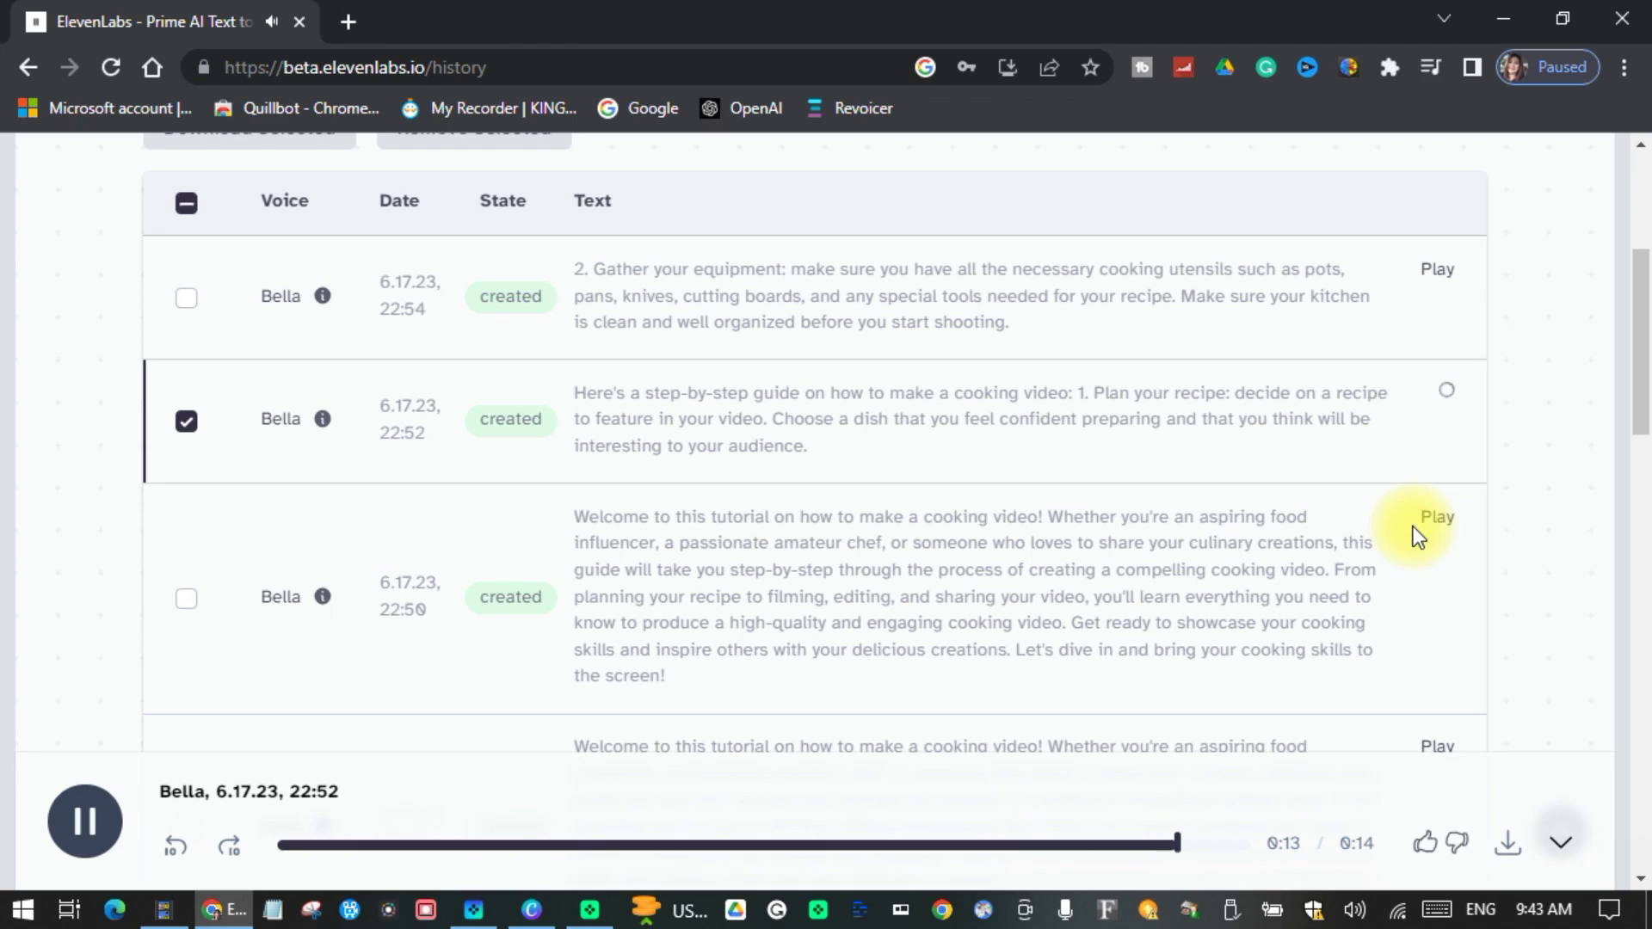
left_click(186, 421)
scroll(657, 488, "up", 3)
scroll(658, 488, "up", 2)
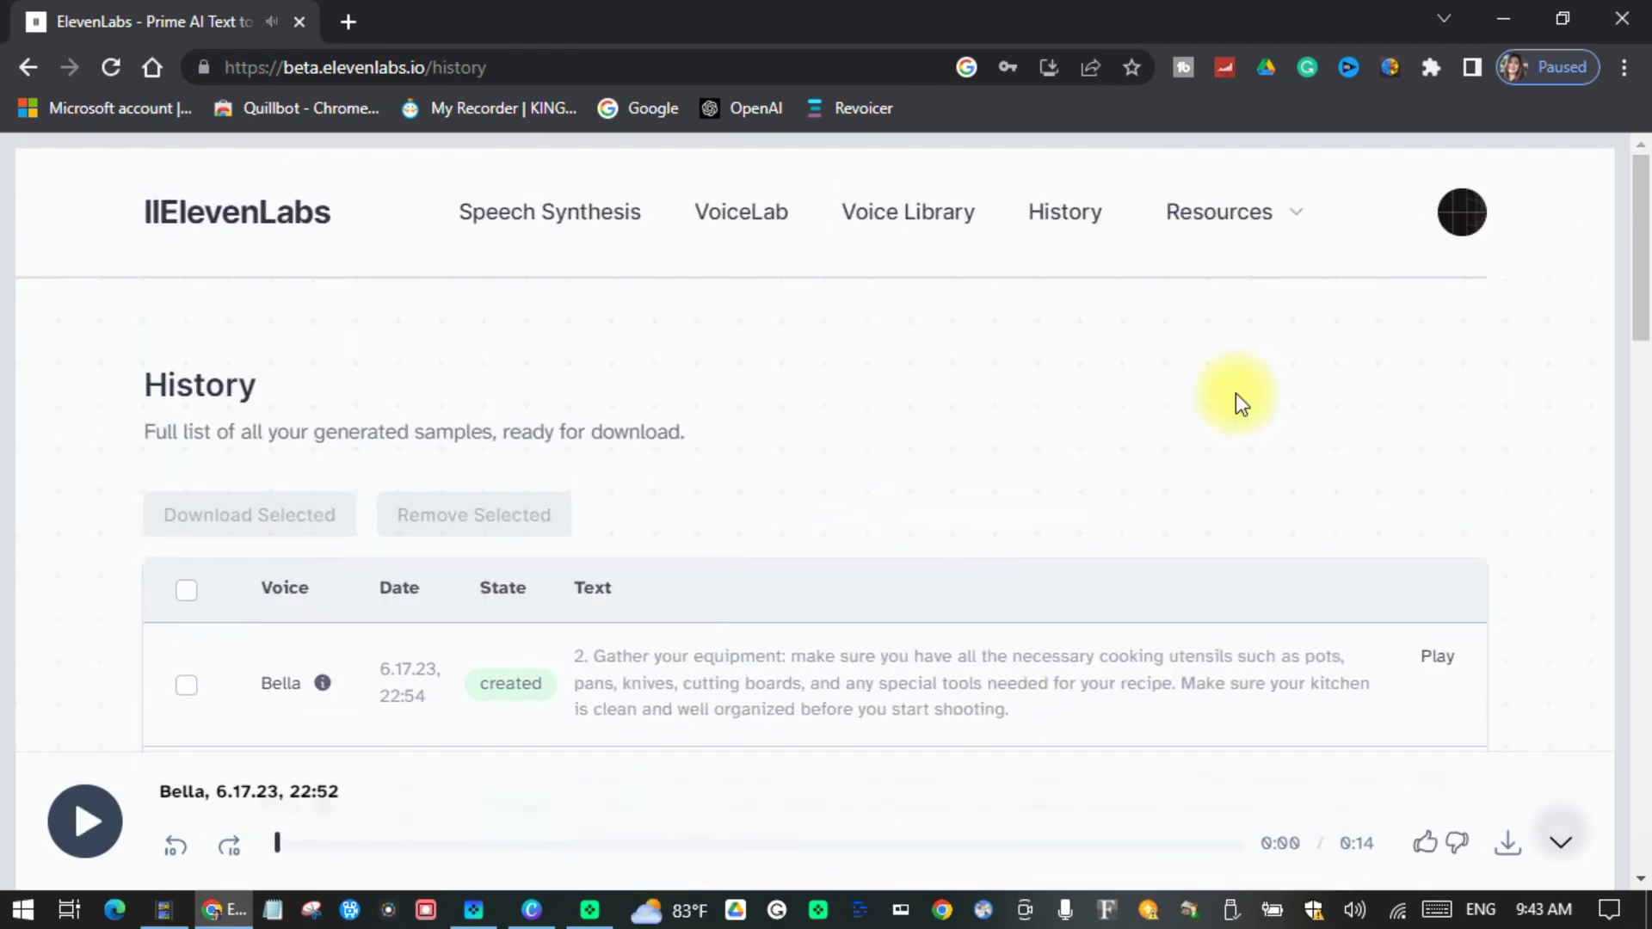
Step: Return to Speech Synthesis and check the text area's character limit and the total quota remaining
left_click(560, 231)
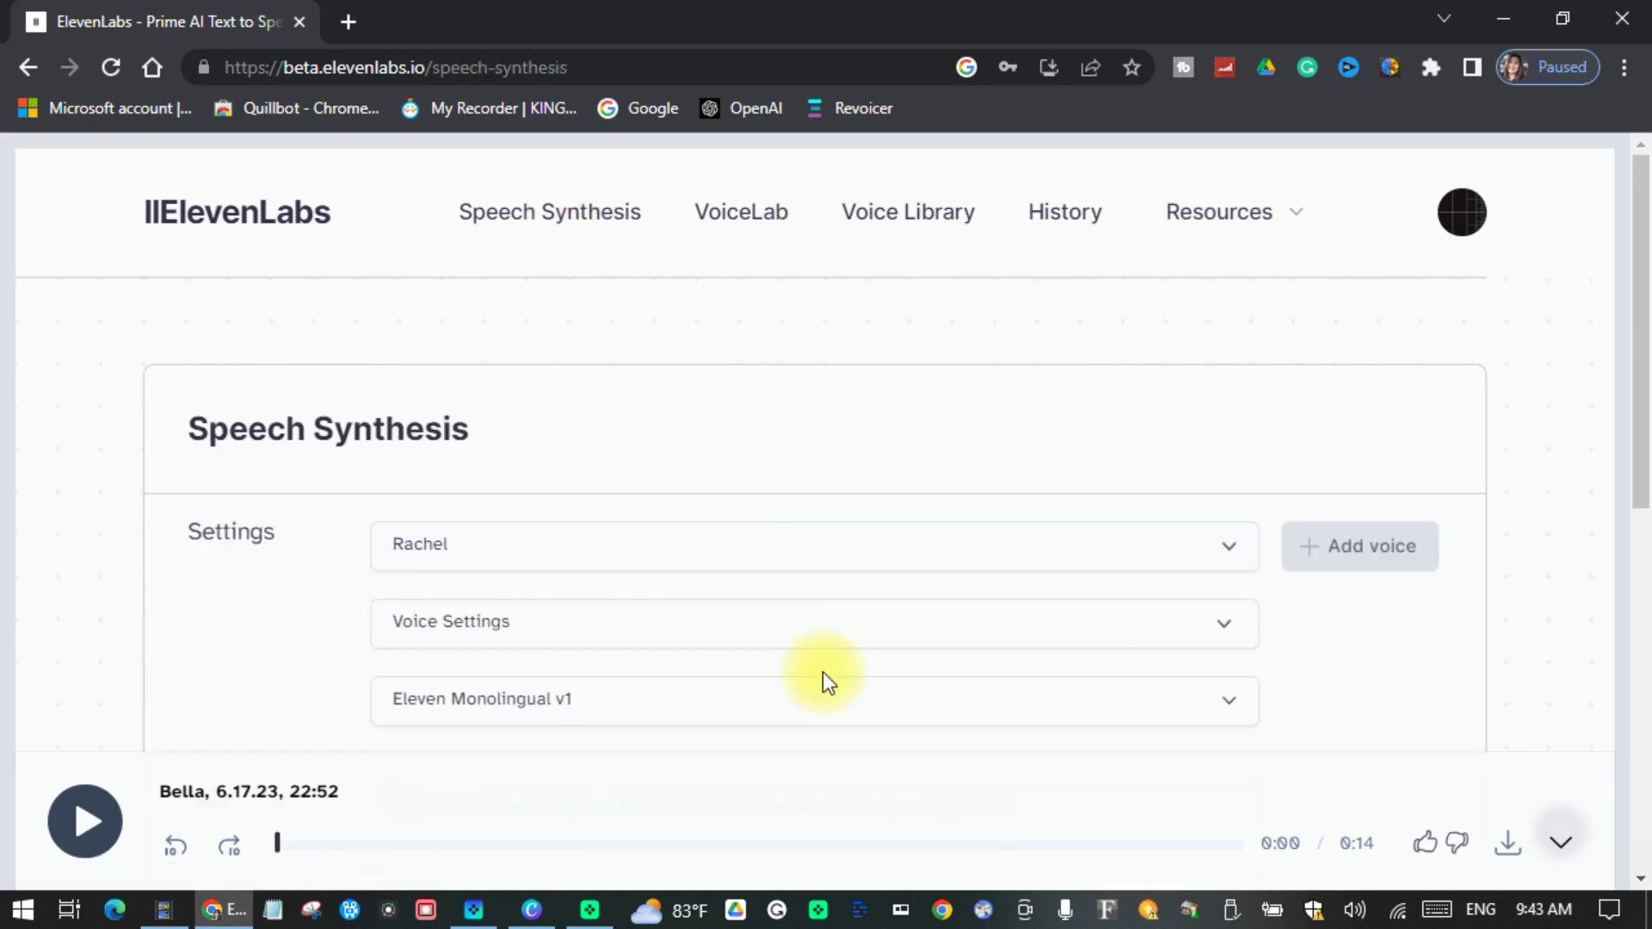
scroll(826, 667, "down", 6)
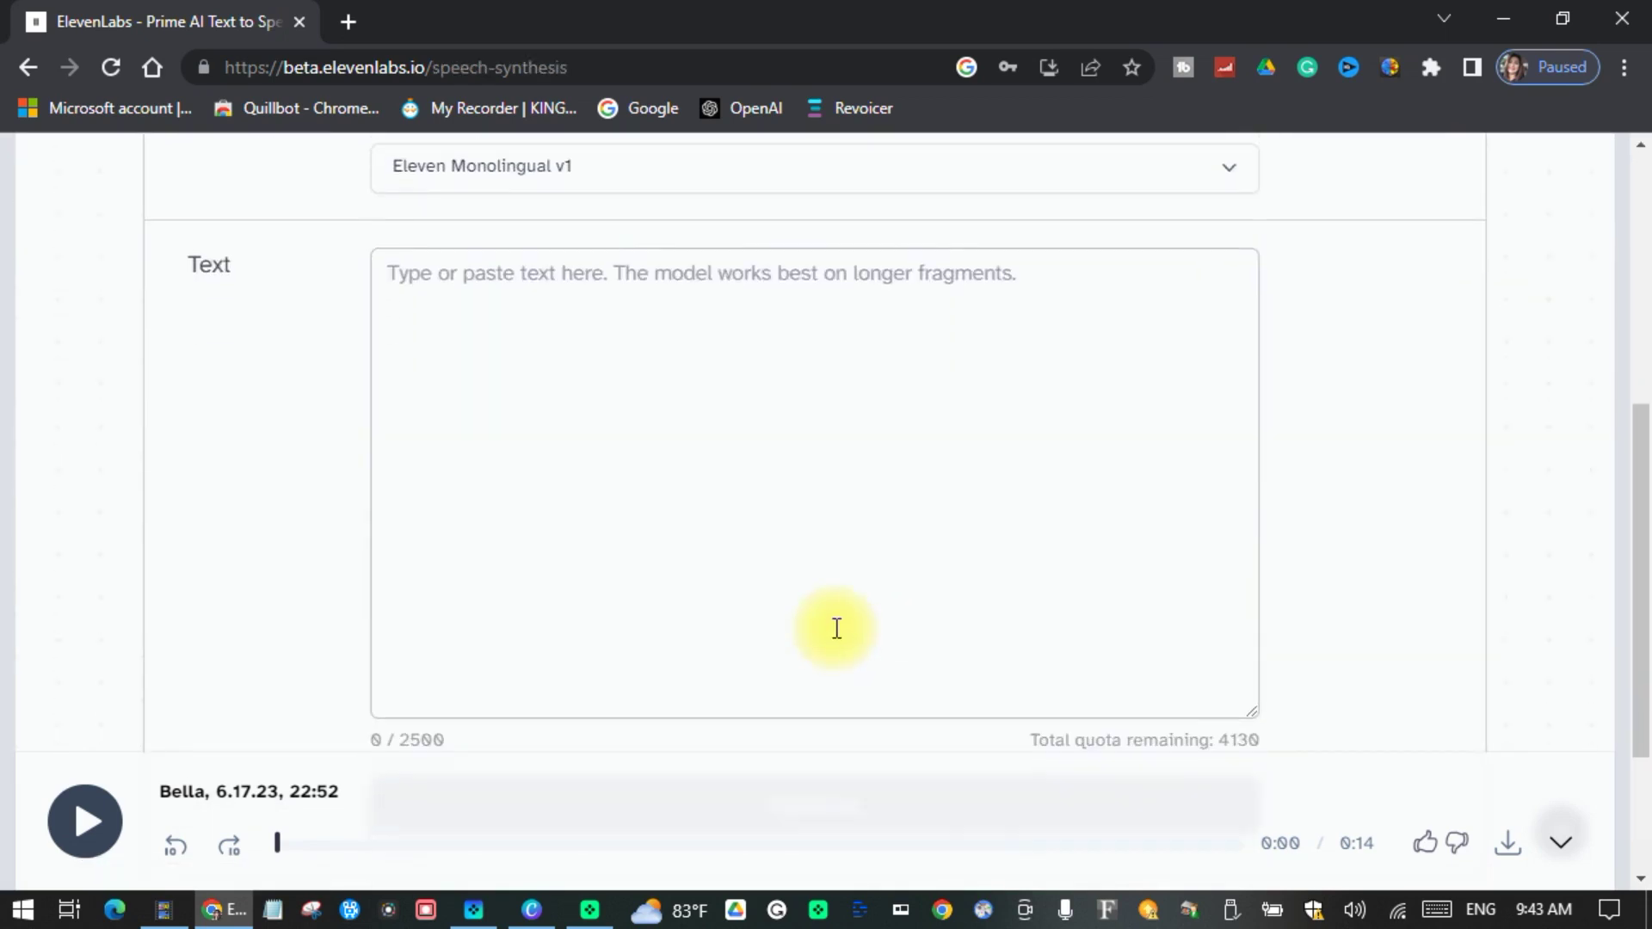
scroll(836, 629, "down", 3)
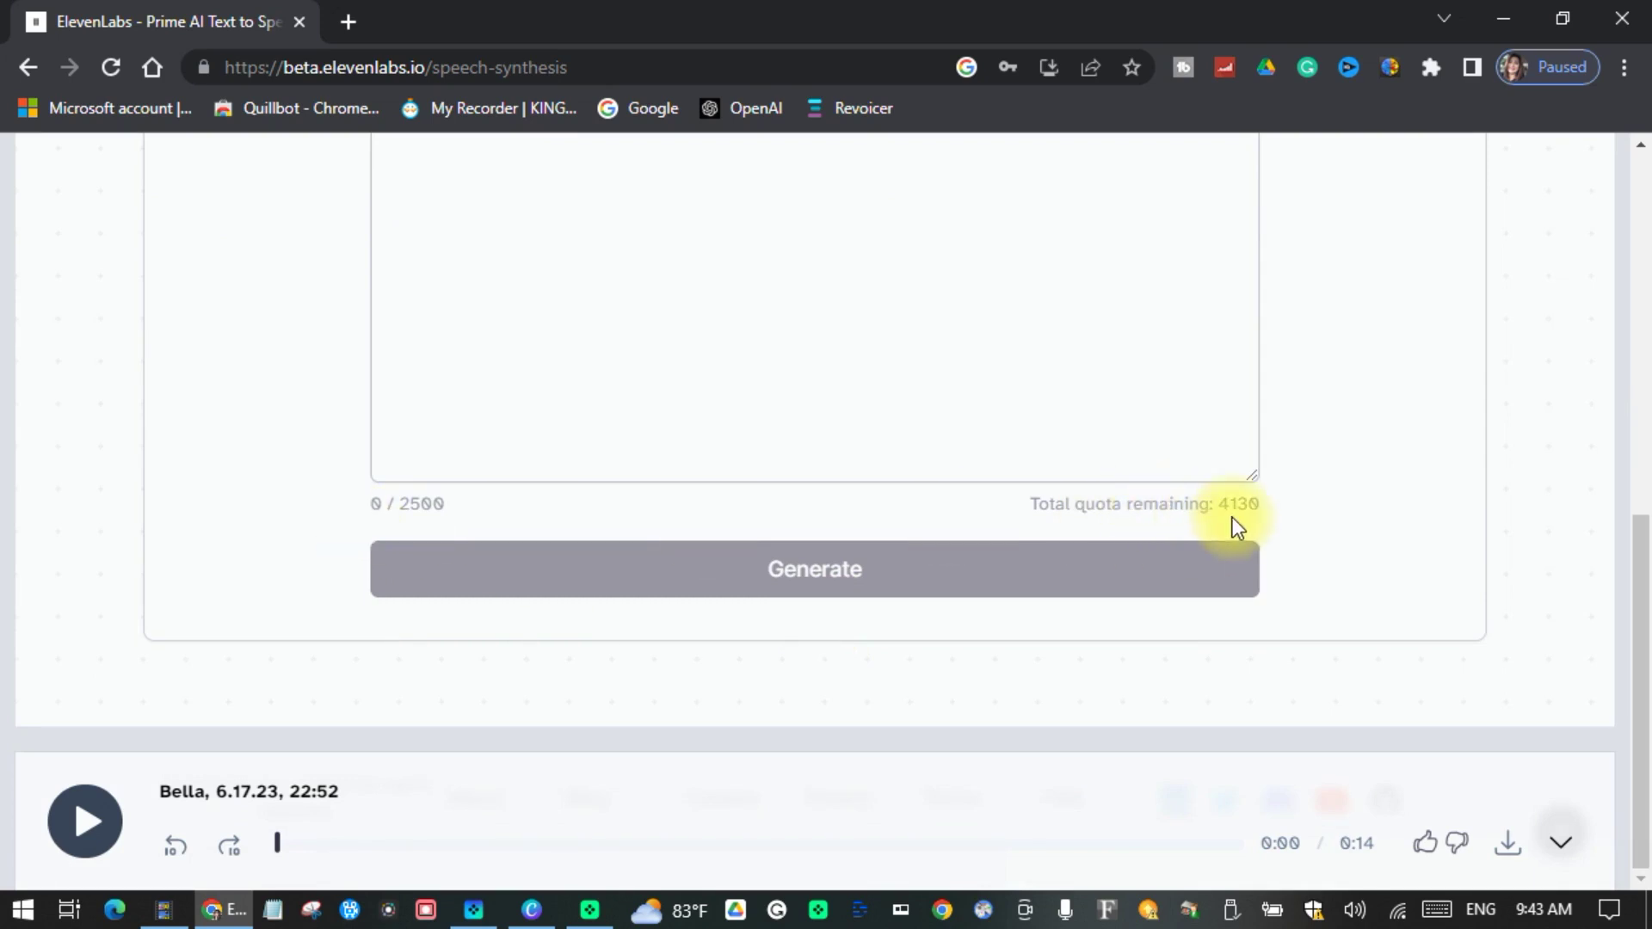
scroll(764, 310, "up", 3)
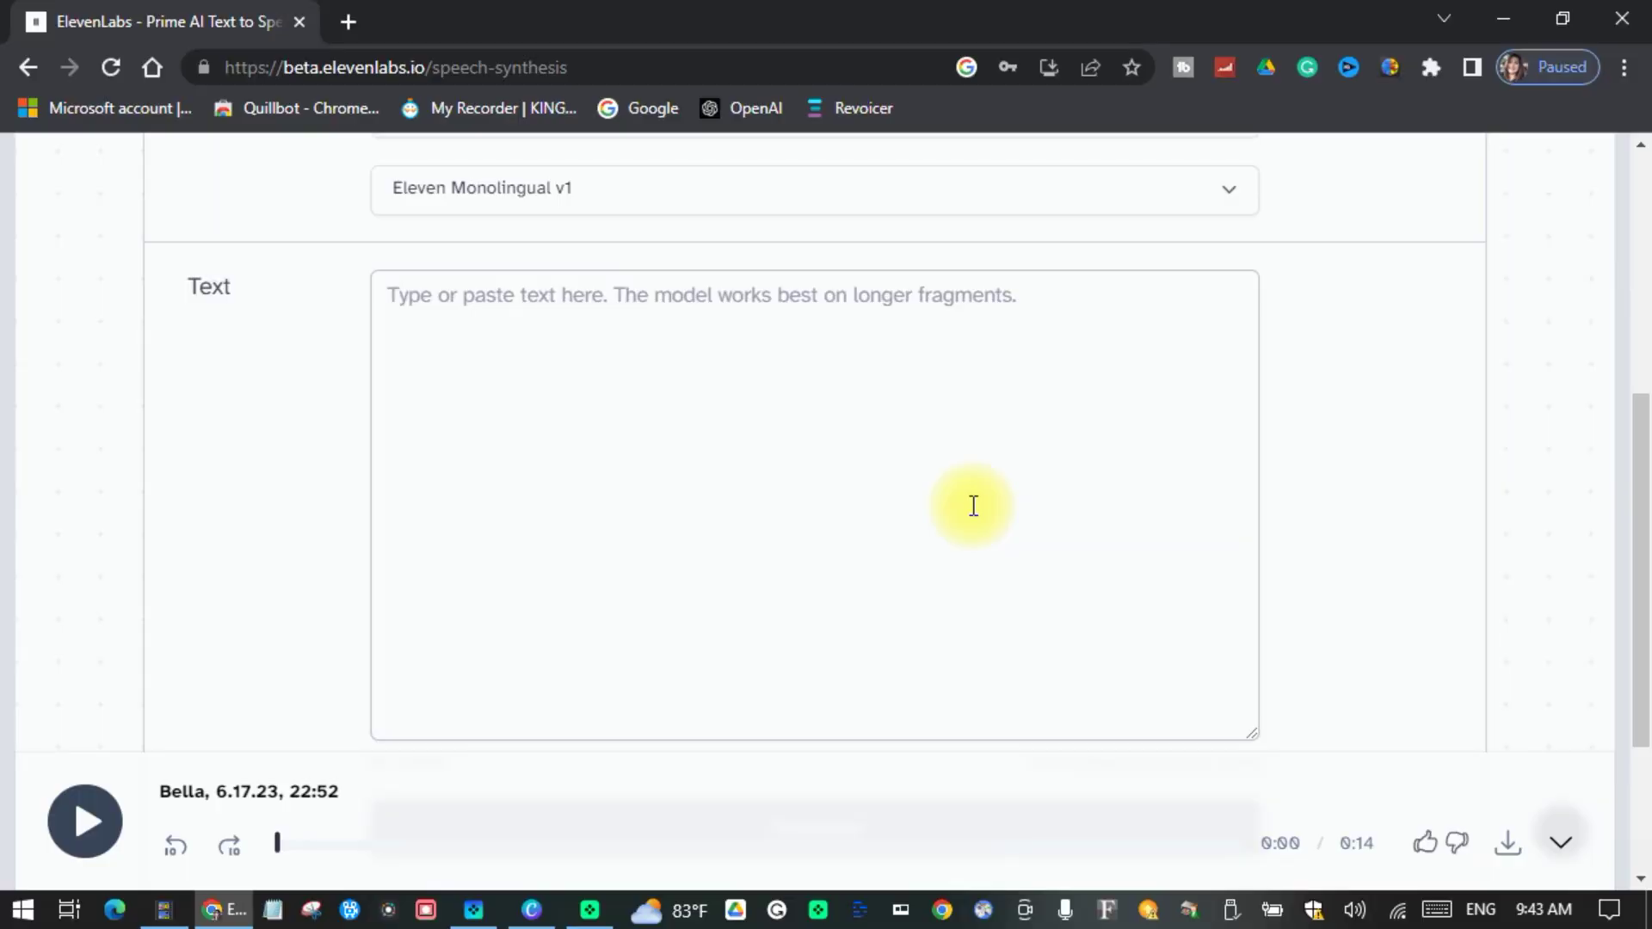
scroll(973, 506, "up", 5)
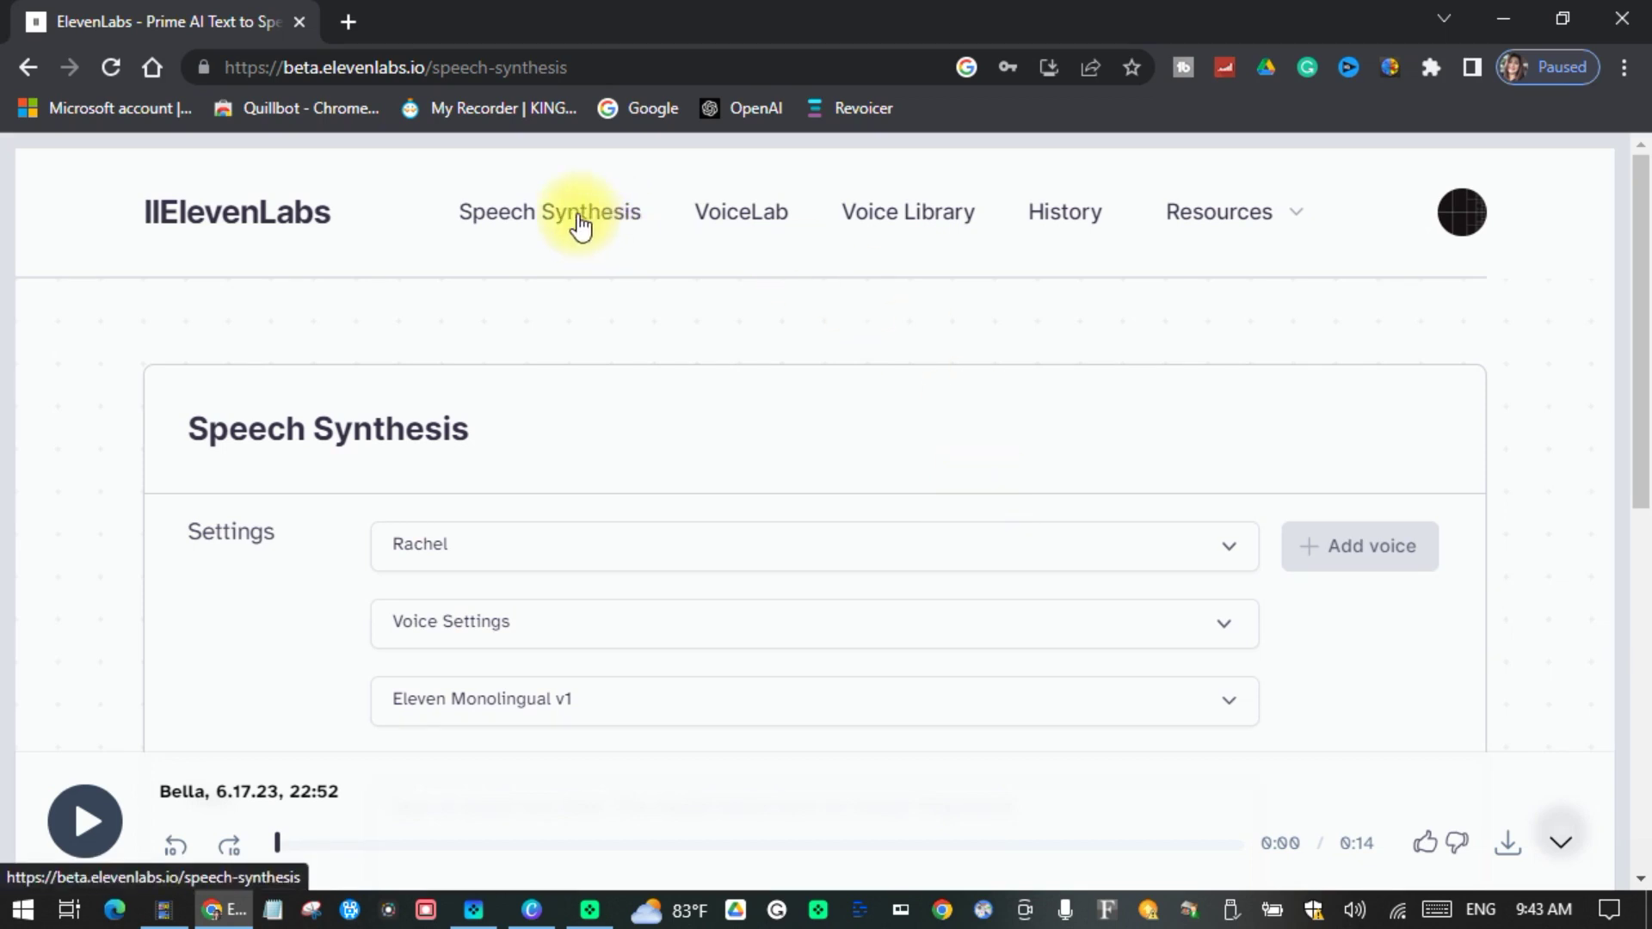
Step: Start adding a generative or cloned voice in VoiceLab and choose Instant Voice Cloning as its type
left_click(1402, 564)
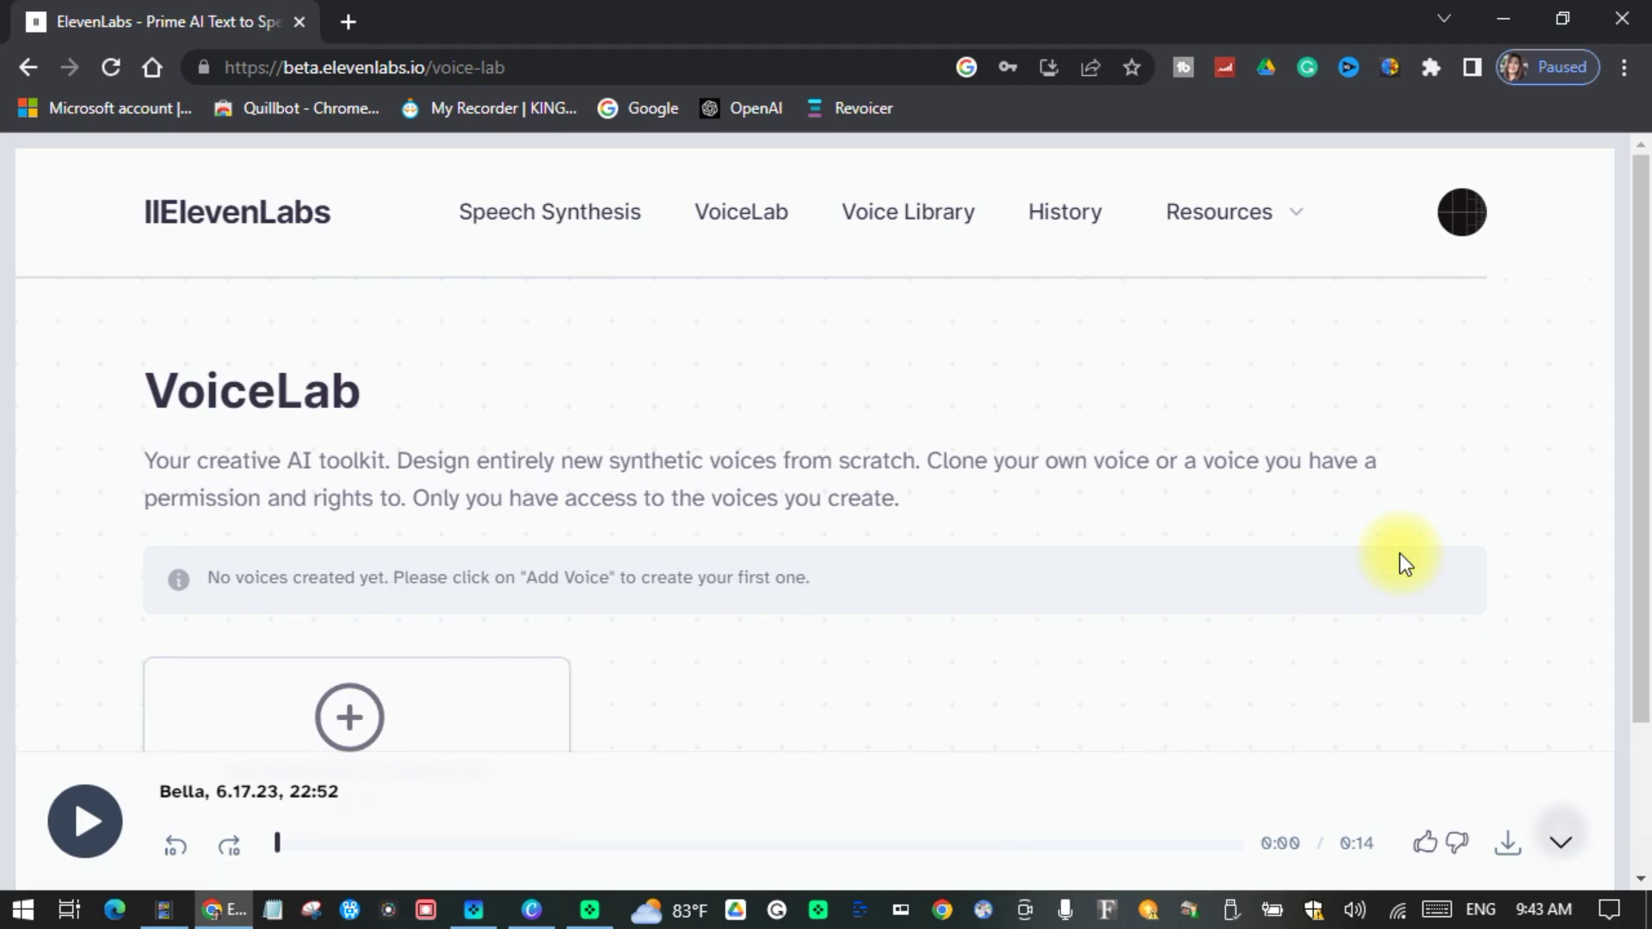
scroll(704, 623, "down", 2)
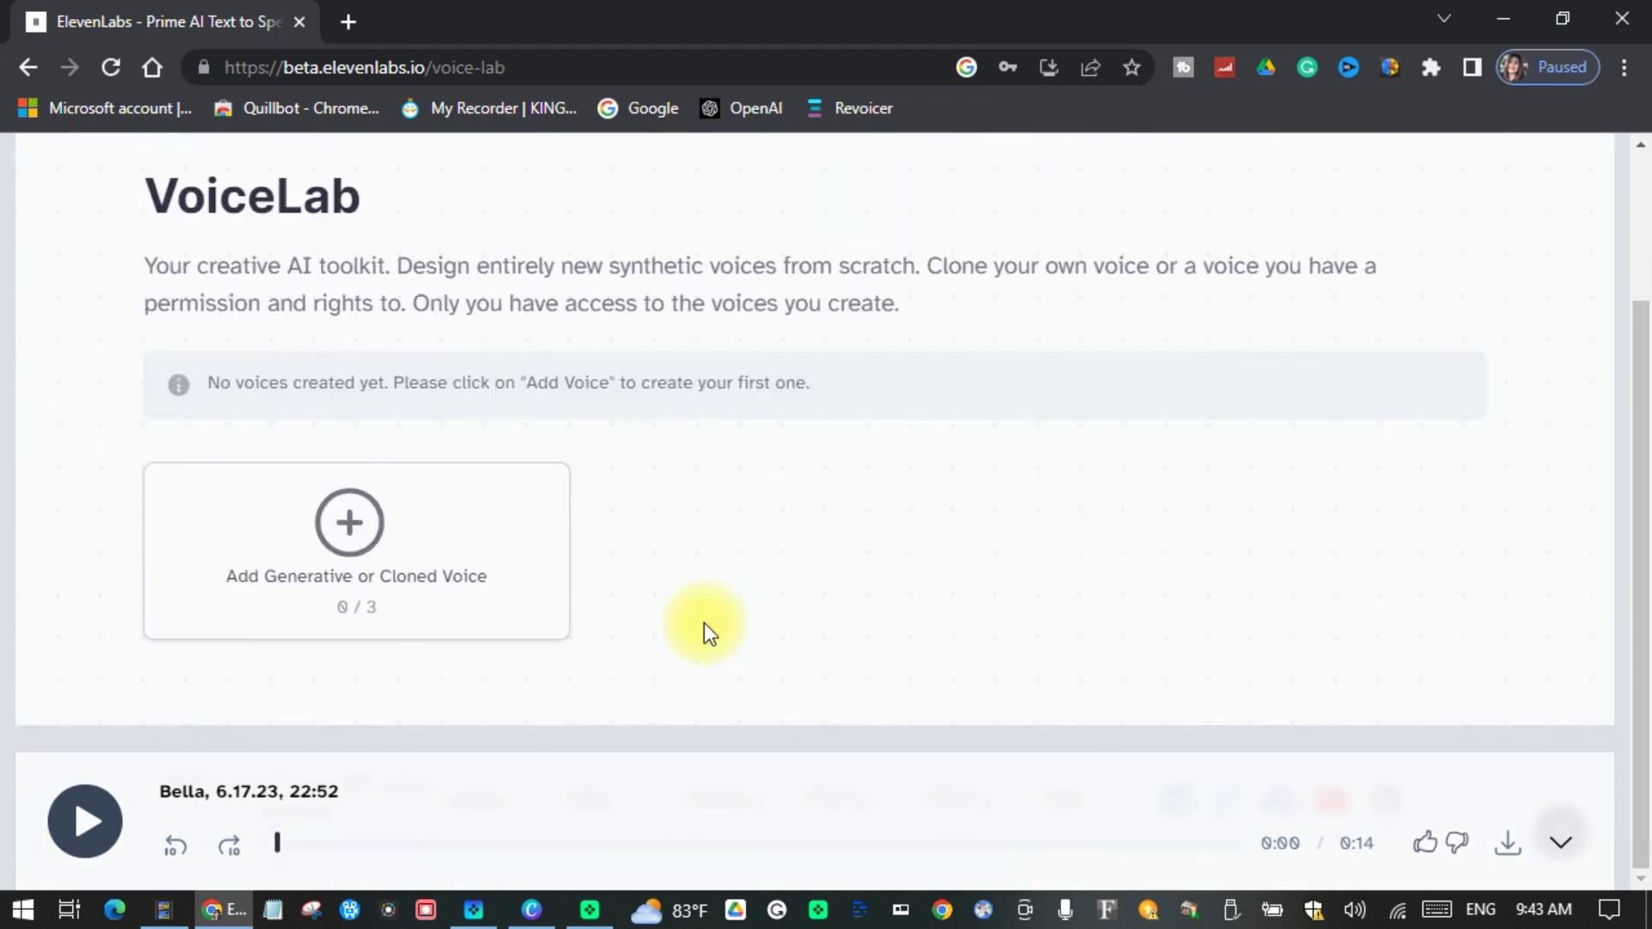
left_click(347, 534)
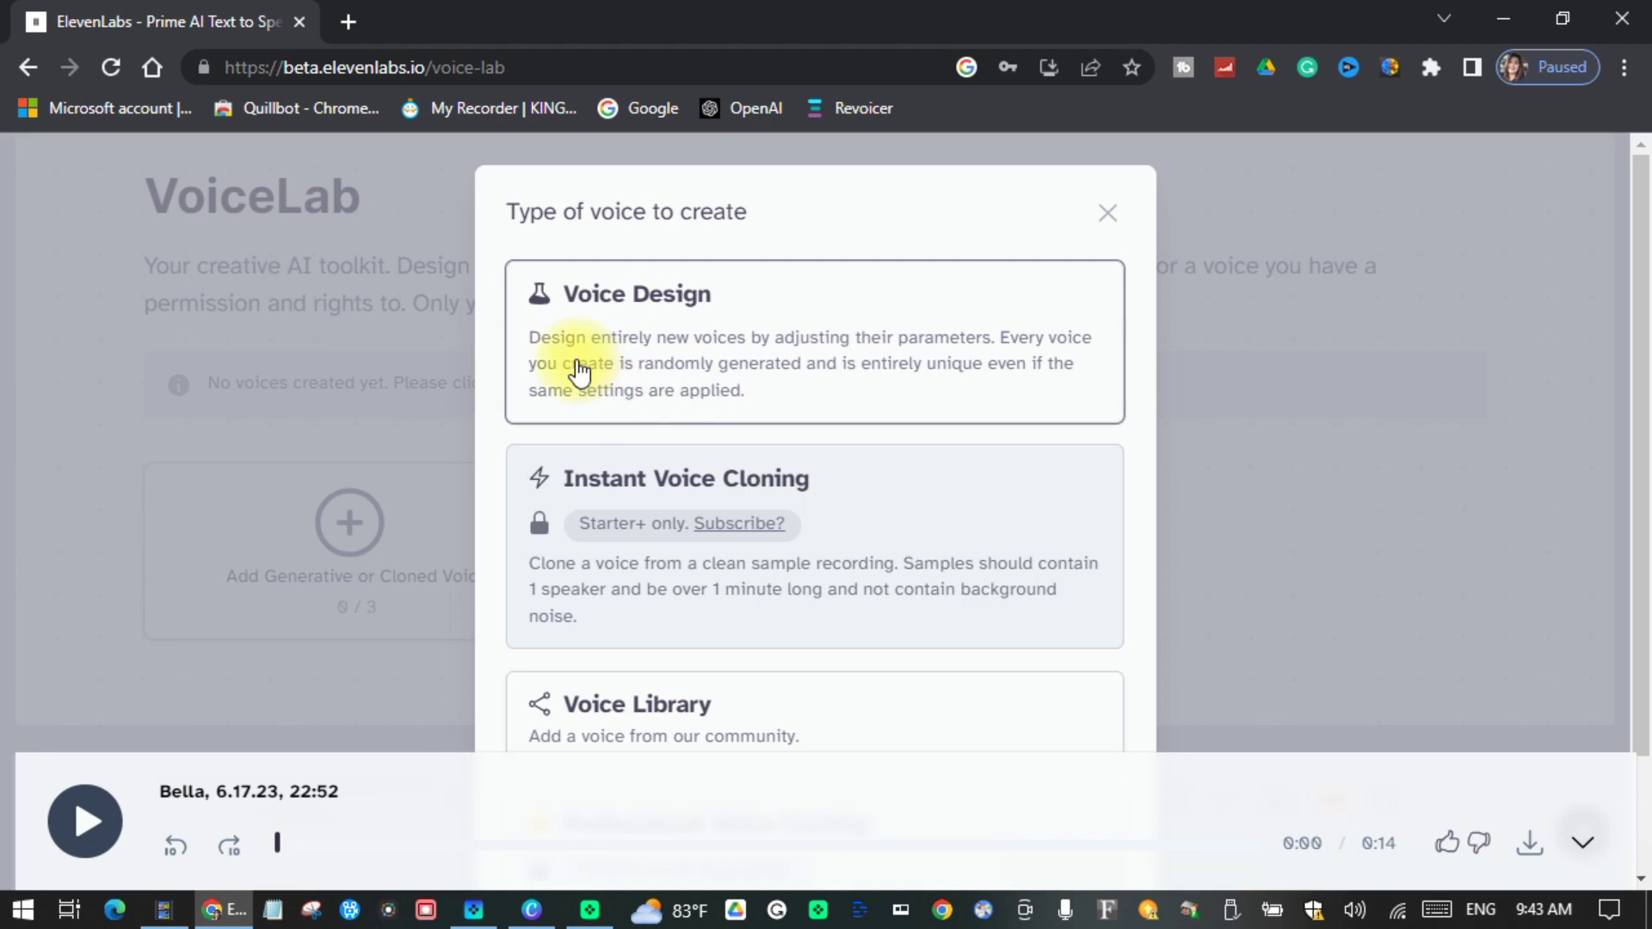
scroll(585, 375, "down", 2)
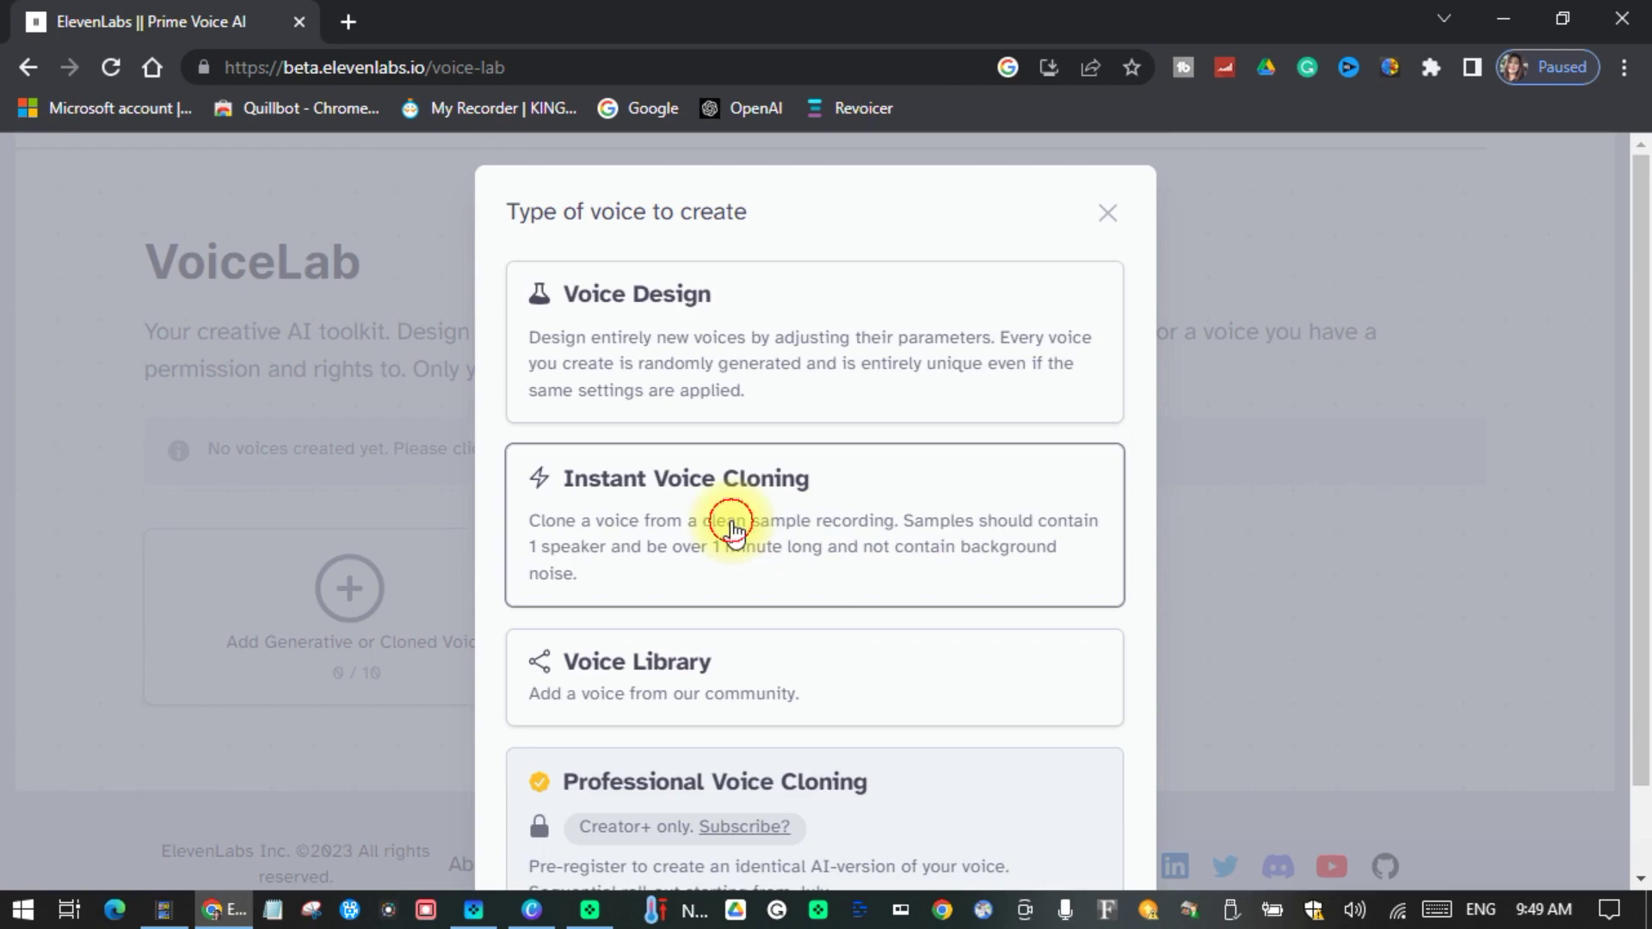
left_click(728, 521)
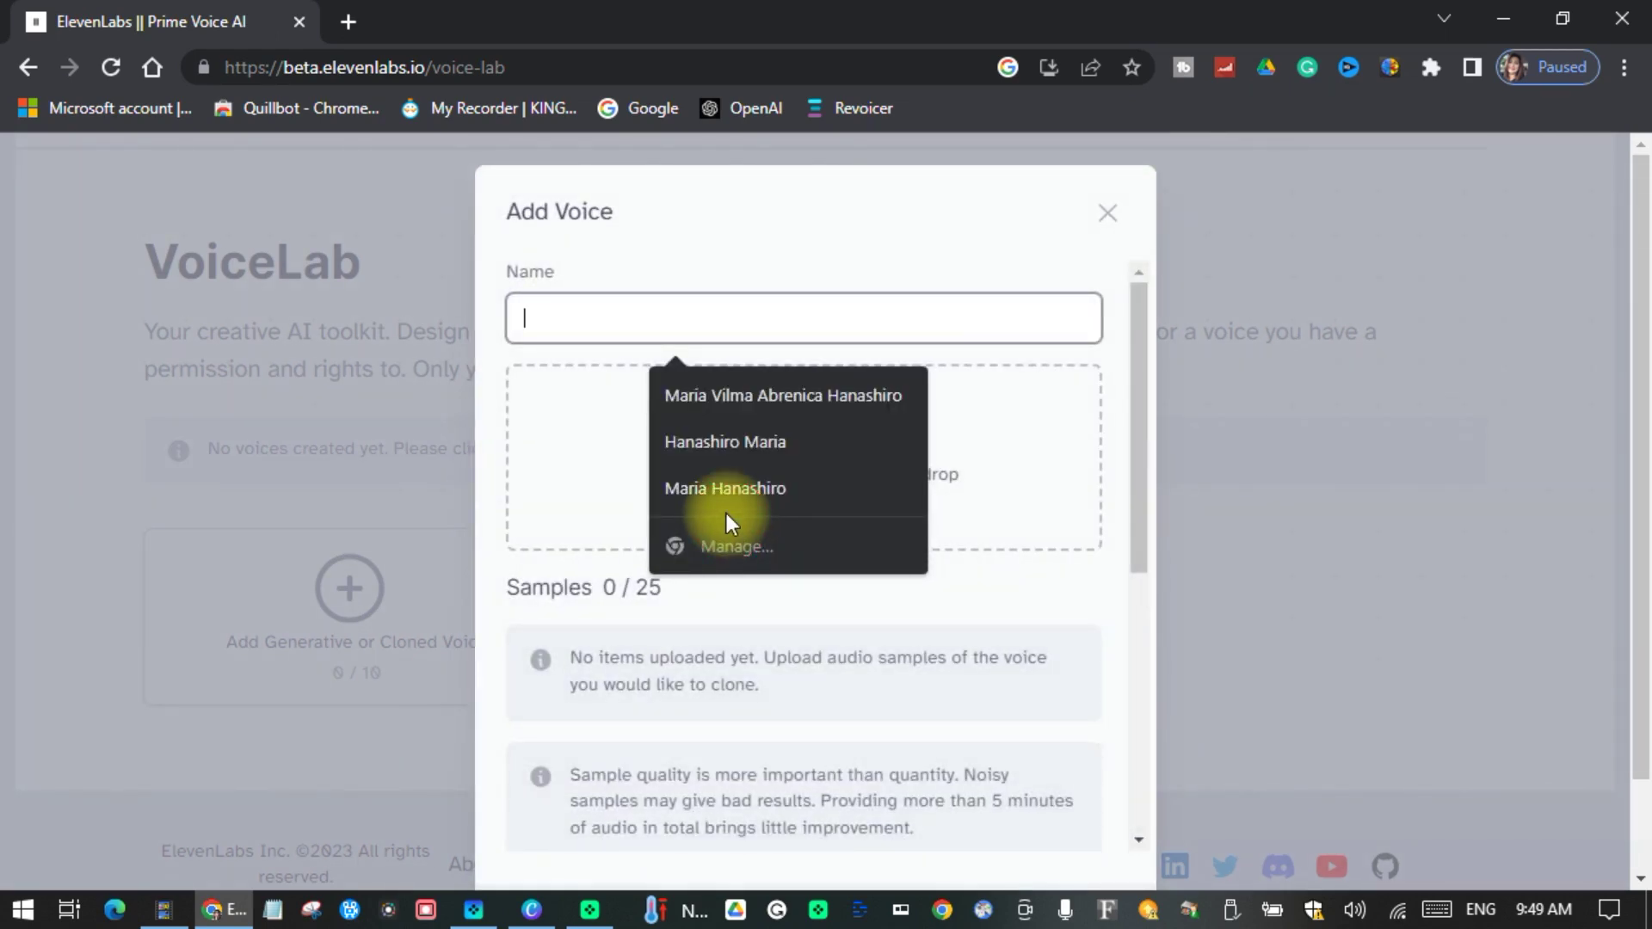
Step: Enter the speaker's first name as the voice name and upload the Peter RAbbit Intro audio file as the sample
left_click(571, 317)
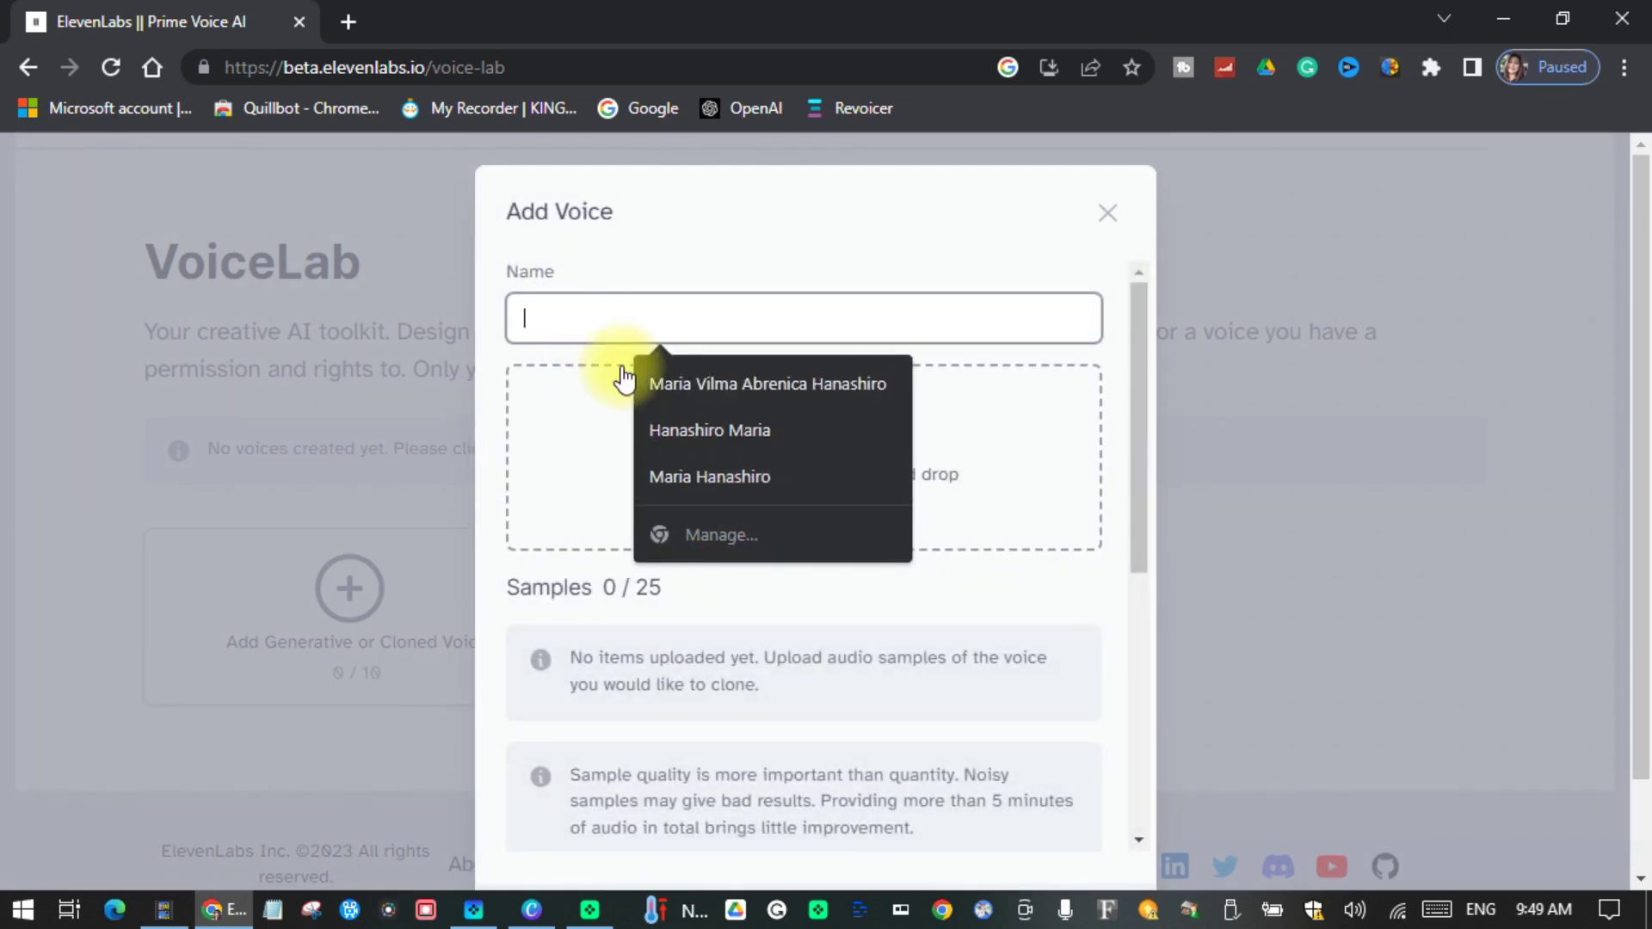
type("Maria")
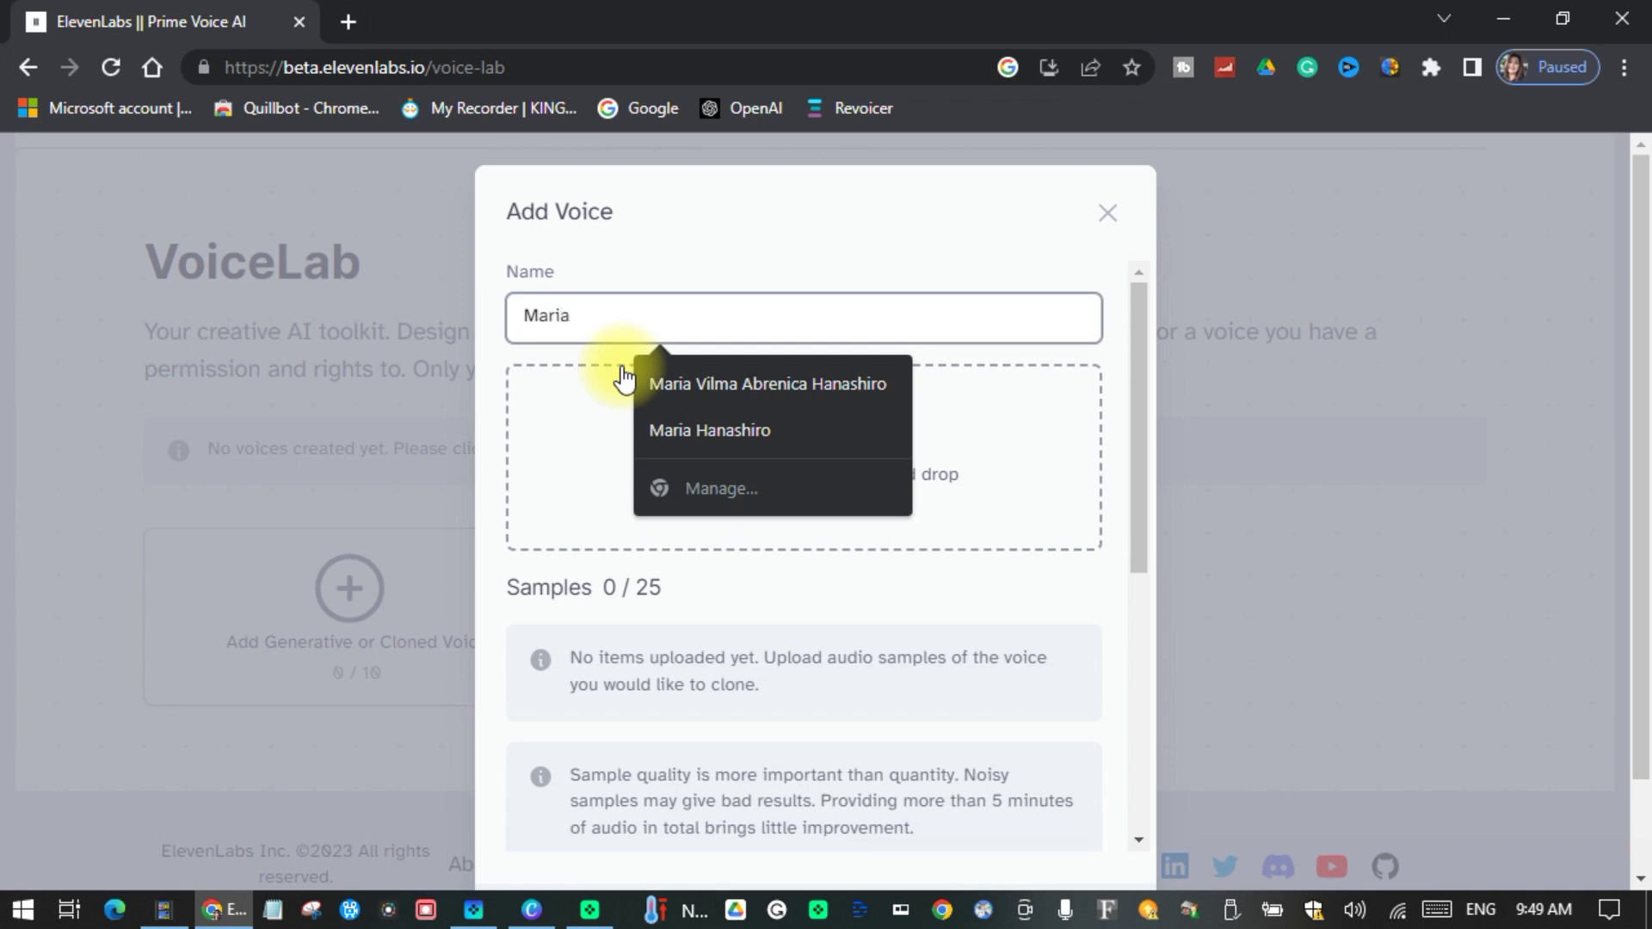
left_click(589, 452)
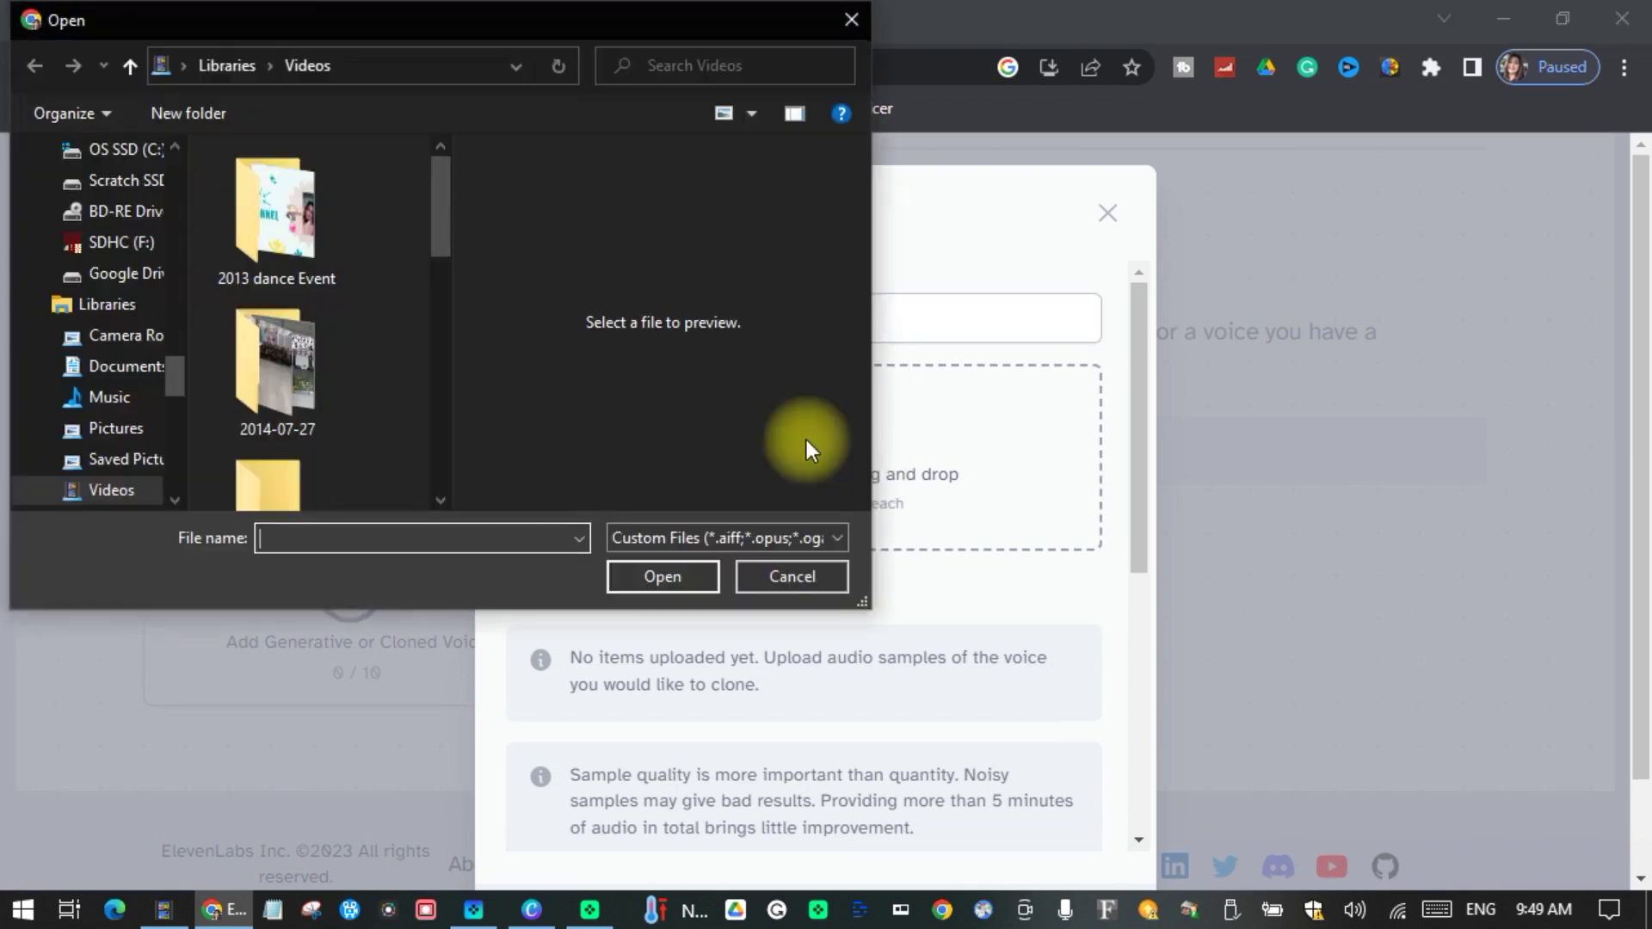
left_click_drag(175, 373, 179, 136)
left_click(106, 190)
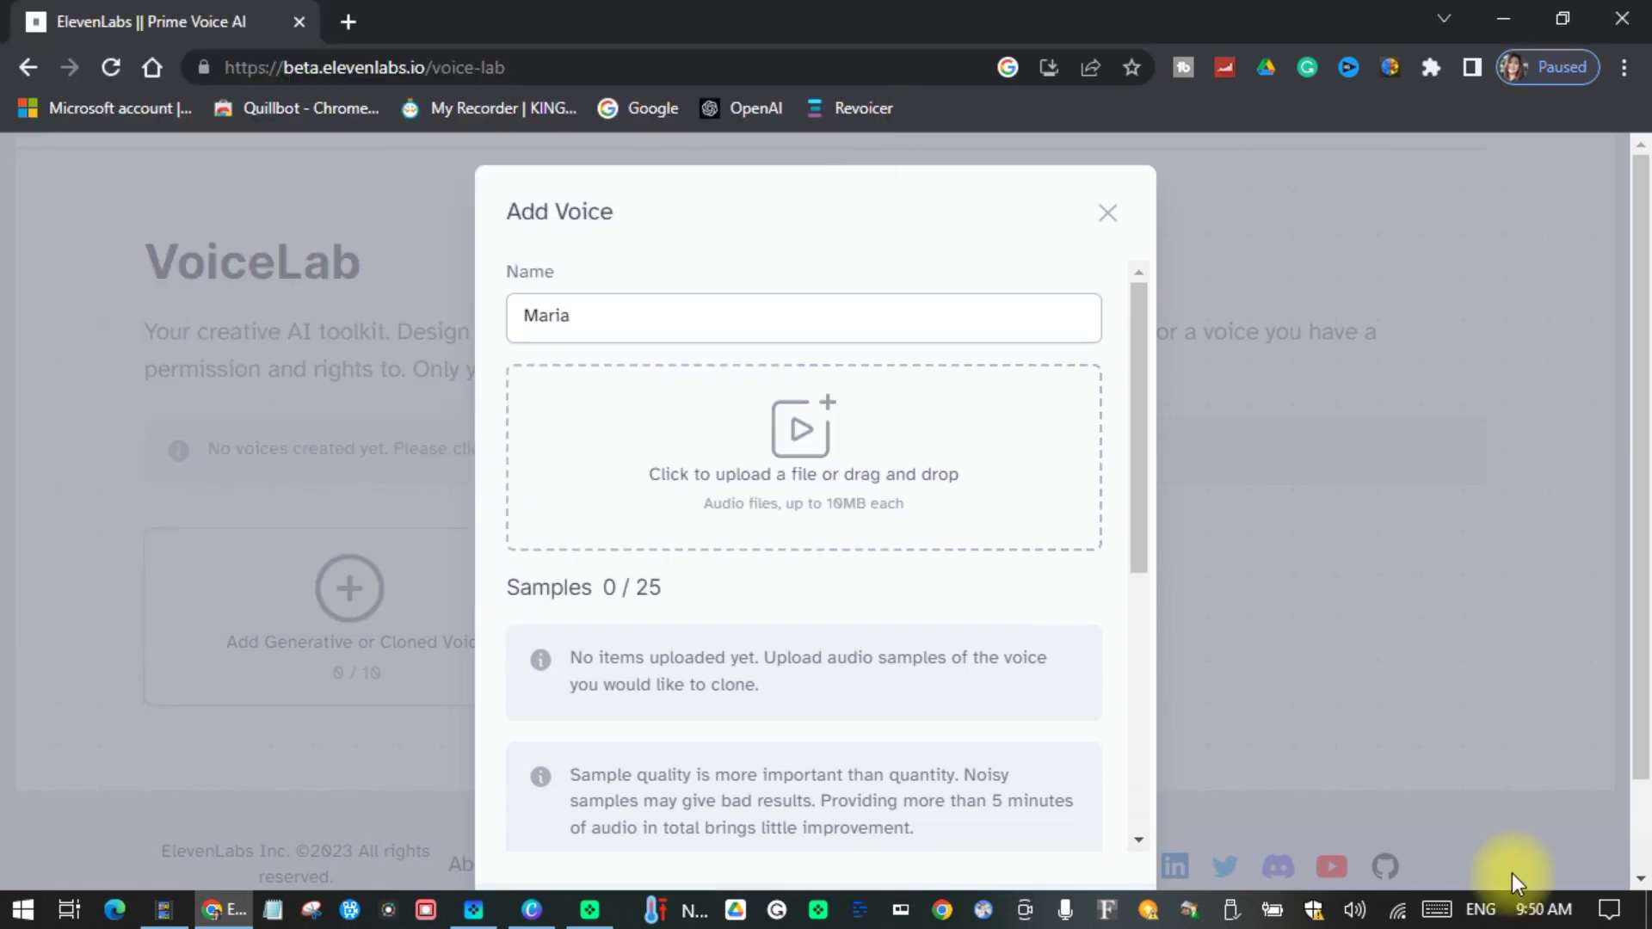
Step: Complete the description as "My voice is clear and energetic. I have a friendly voice and enthusiasm." and accept the rights and consent statement
scroll(1511, 874, "down", 5)
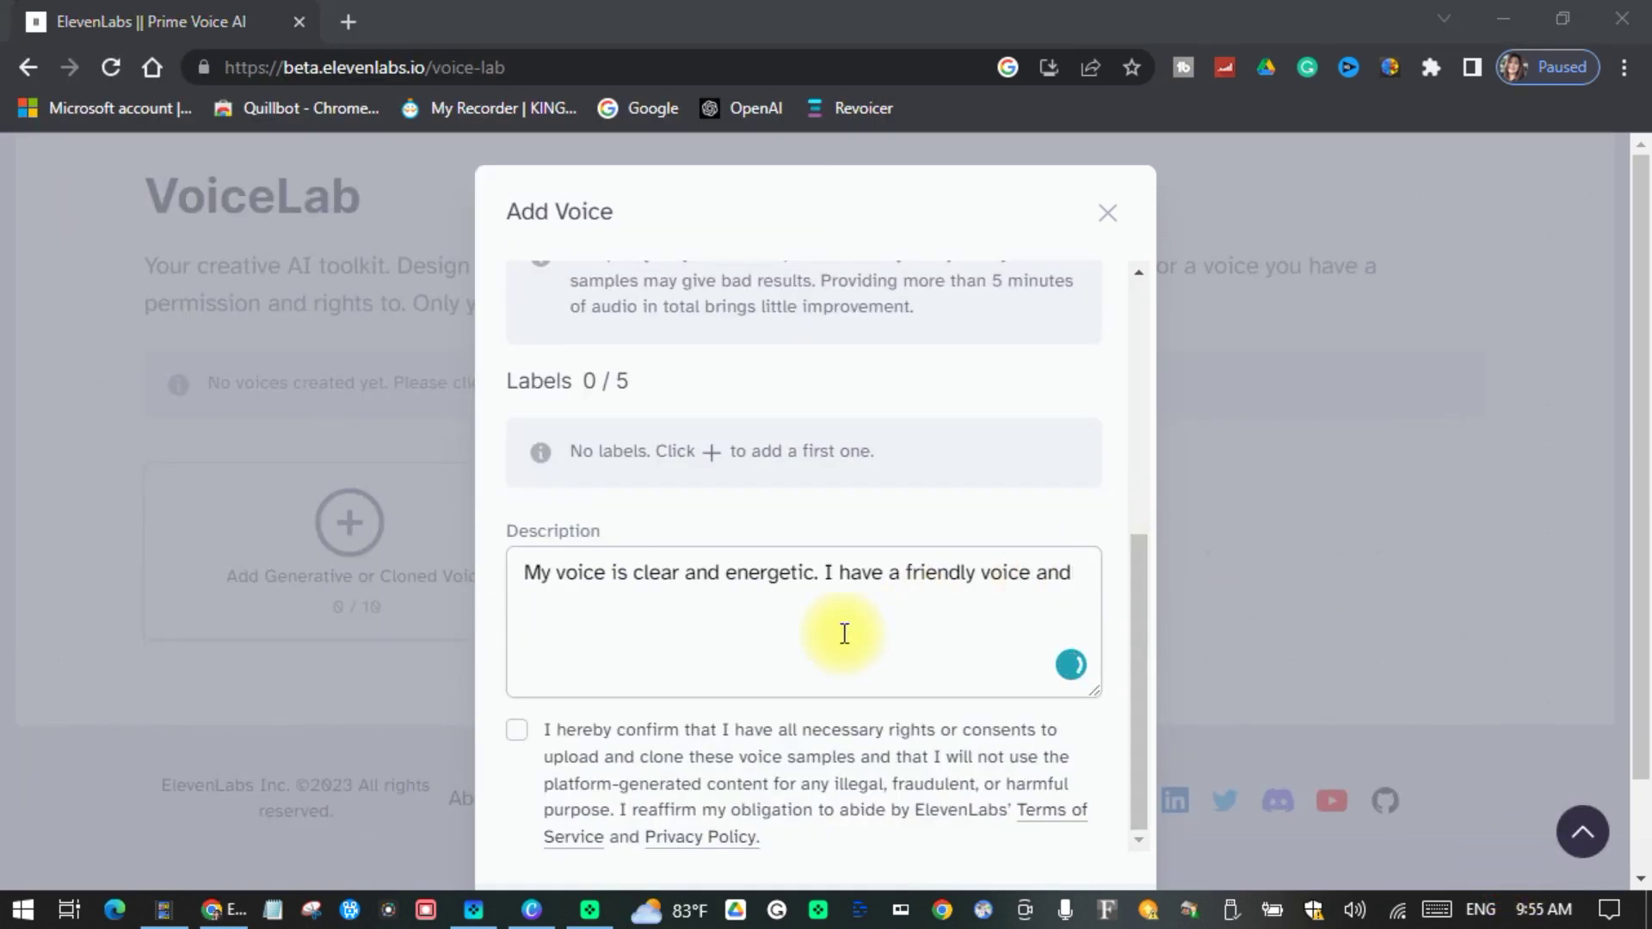
scroll(826, 620, "up", 8)
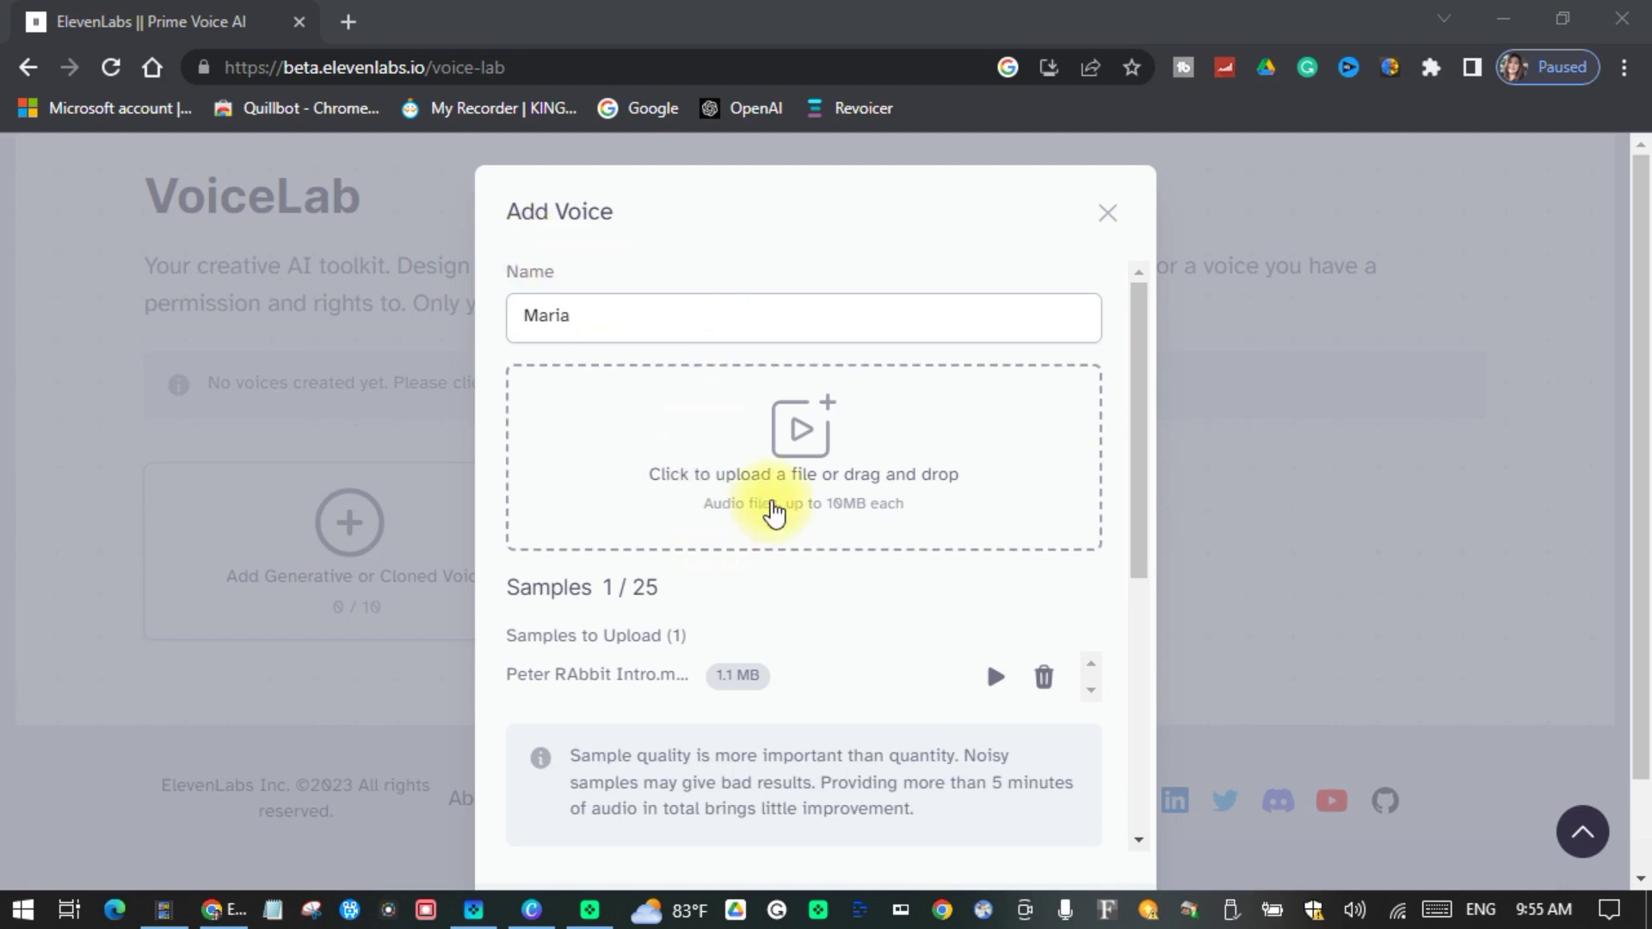
scroll(773, 511, "down", 5)
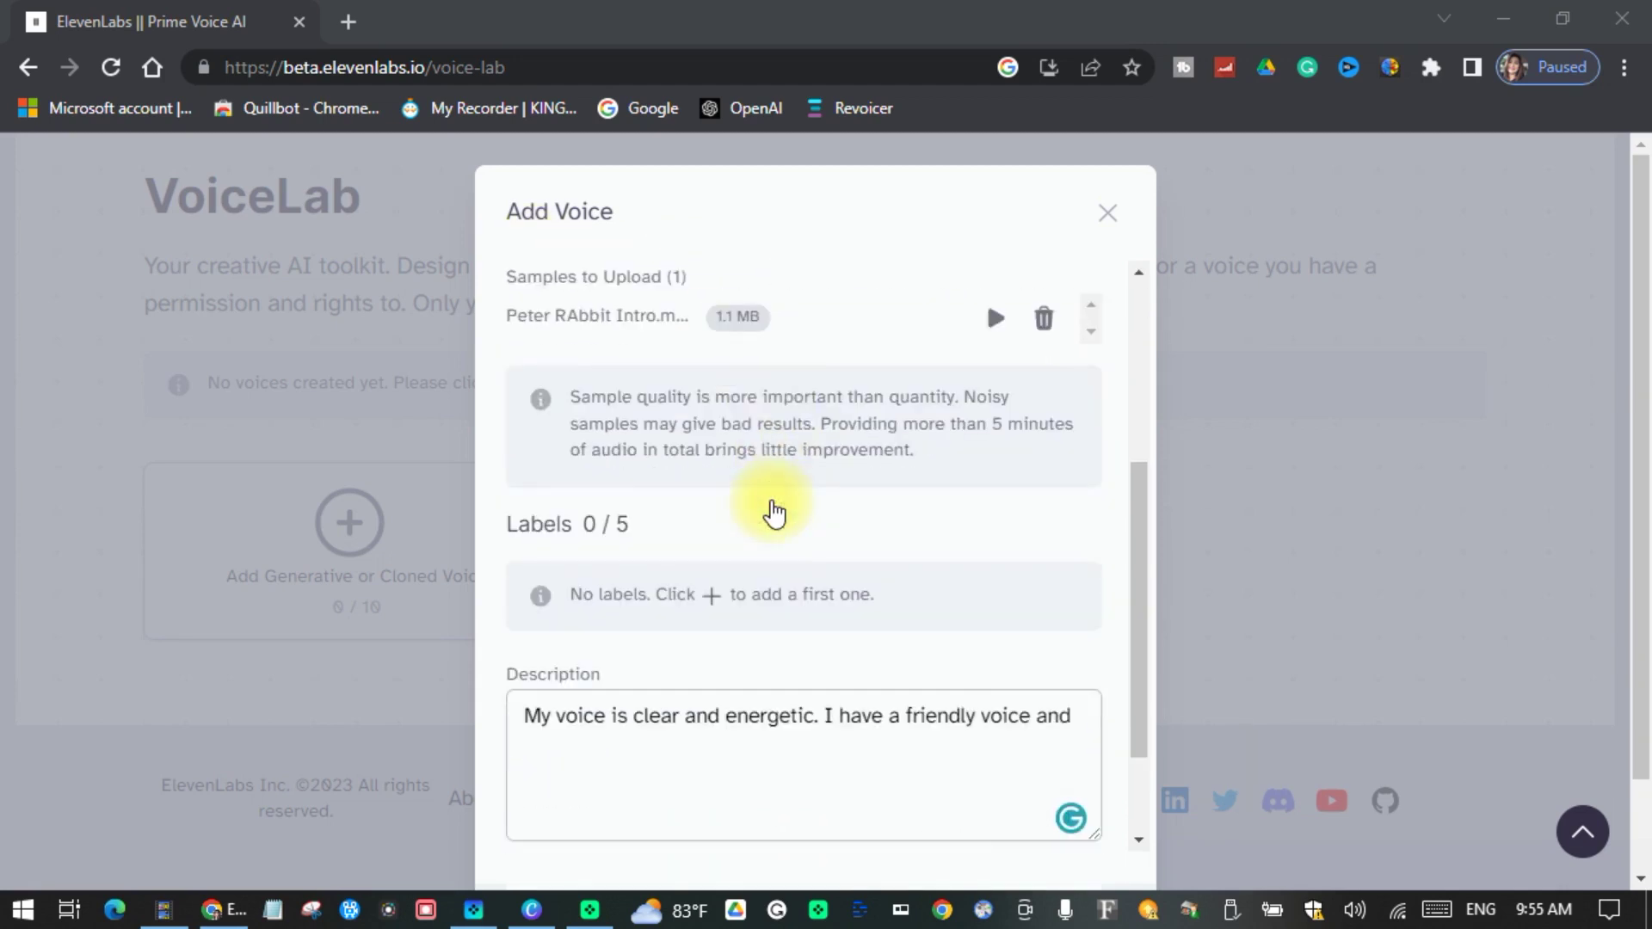
scroll(774, 511, "down", 2)
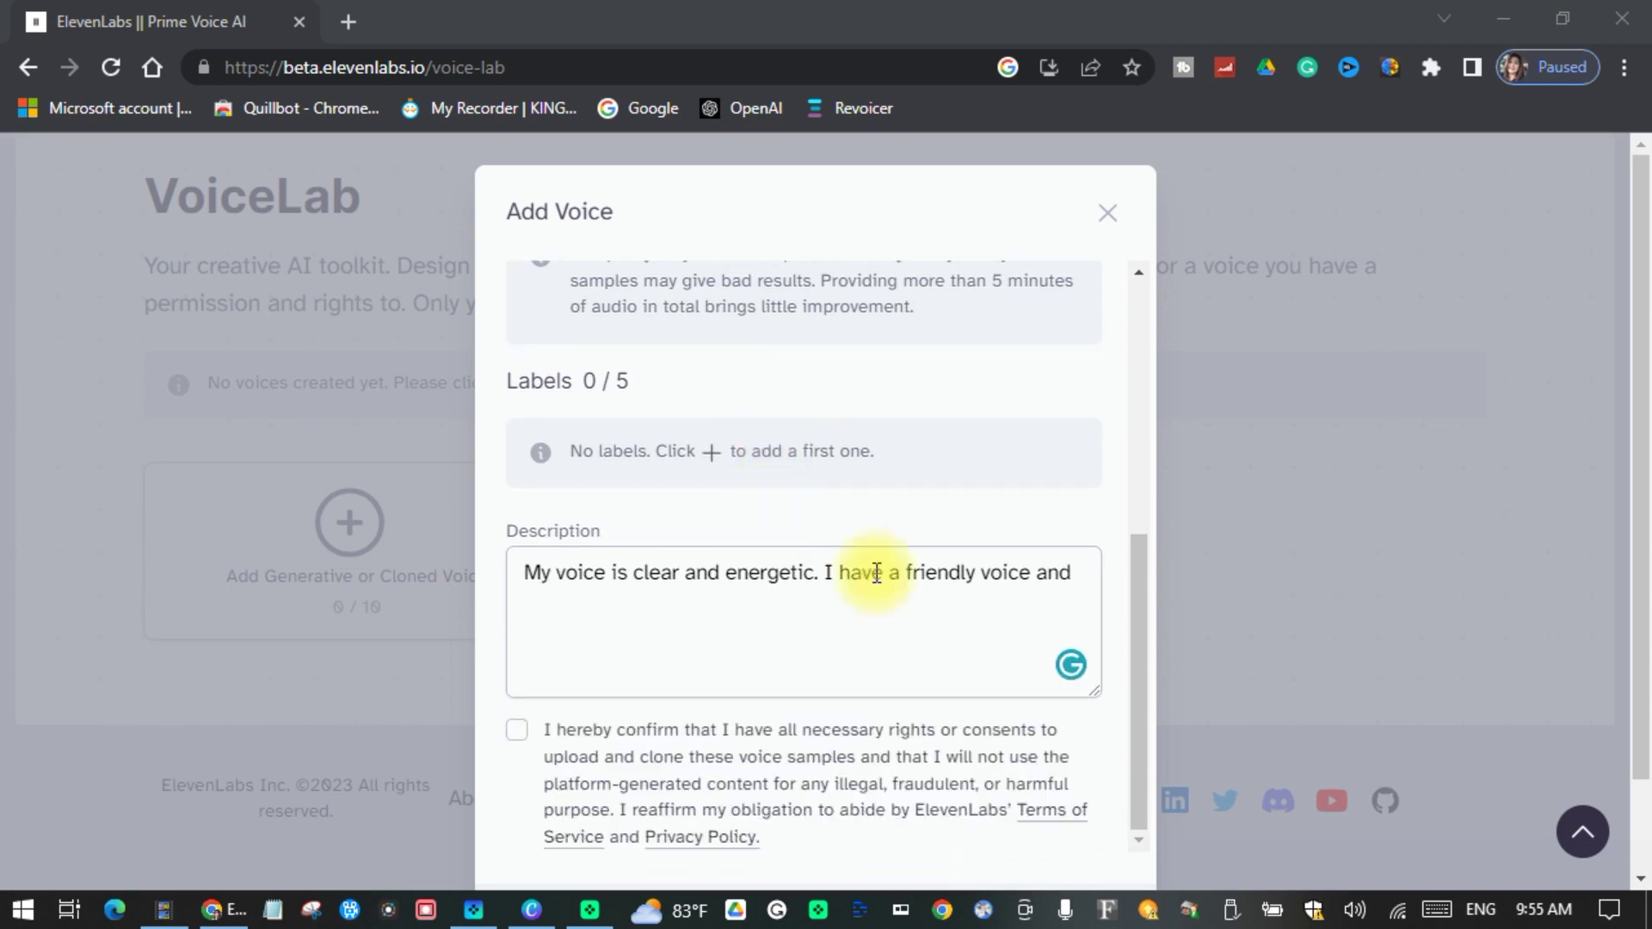
left_click(1078, 575)
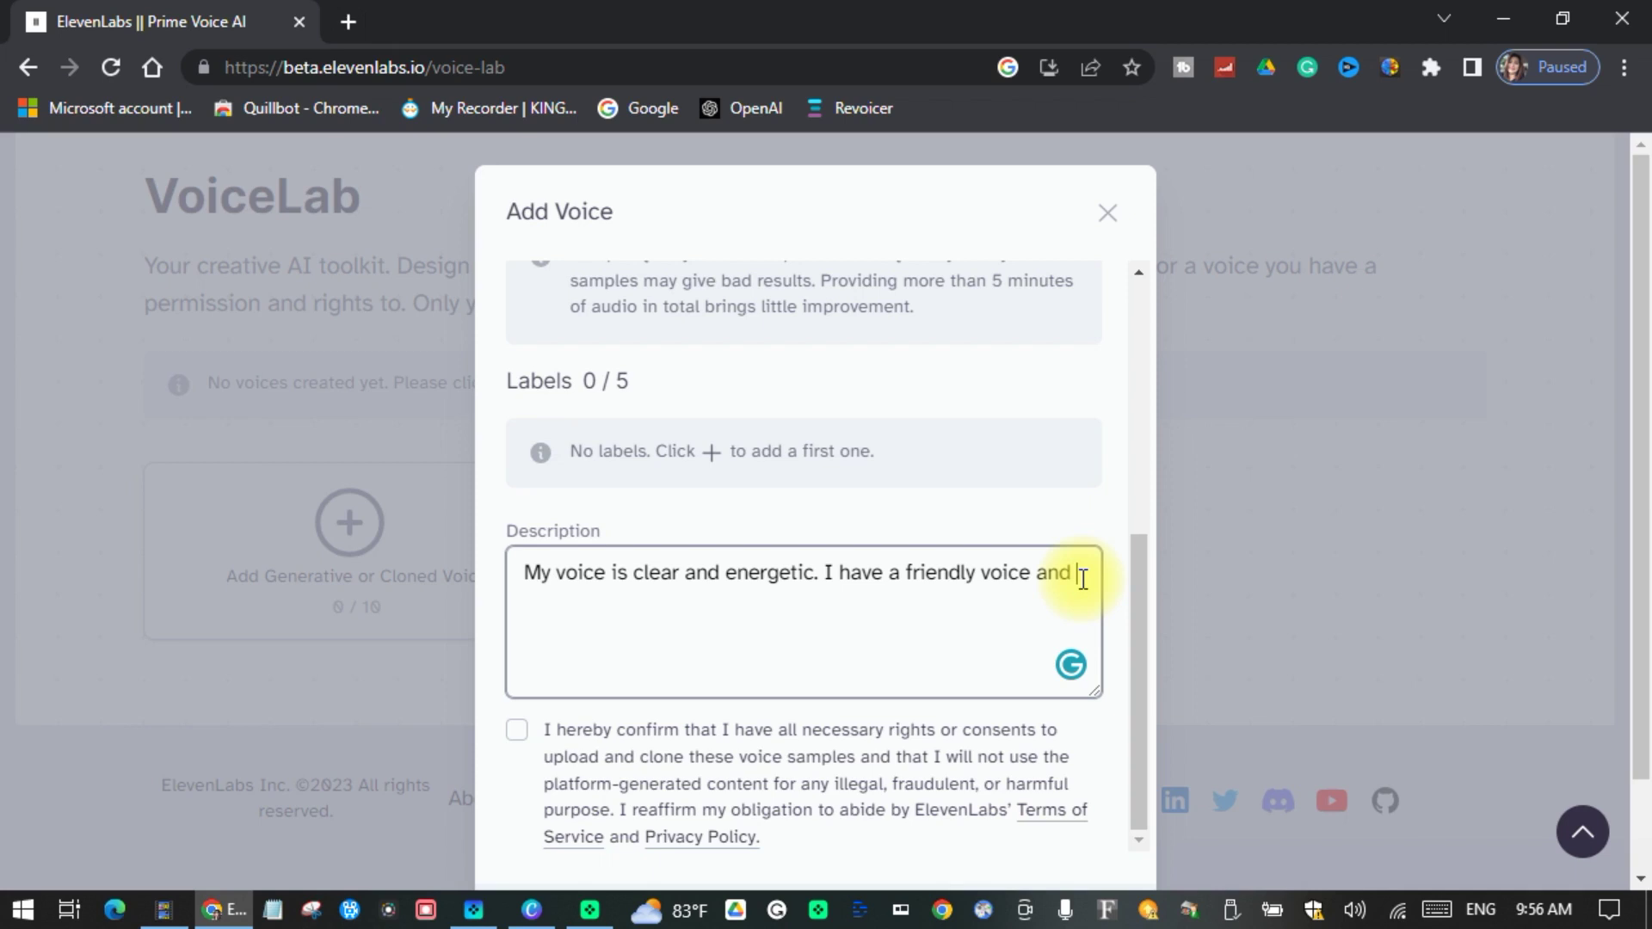
type("nthusia")
type("sm.")
scroll(709, 737, "down", 2)
left_click(708, 737)
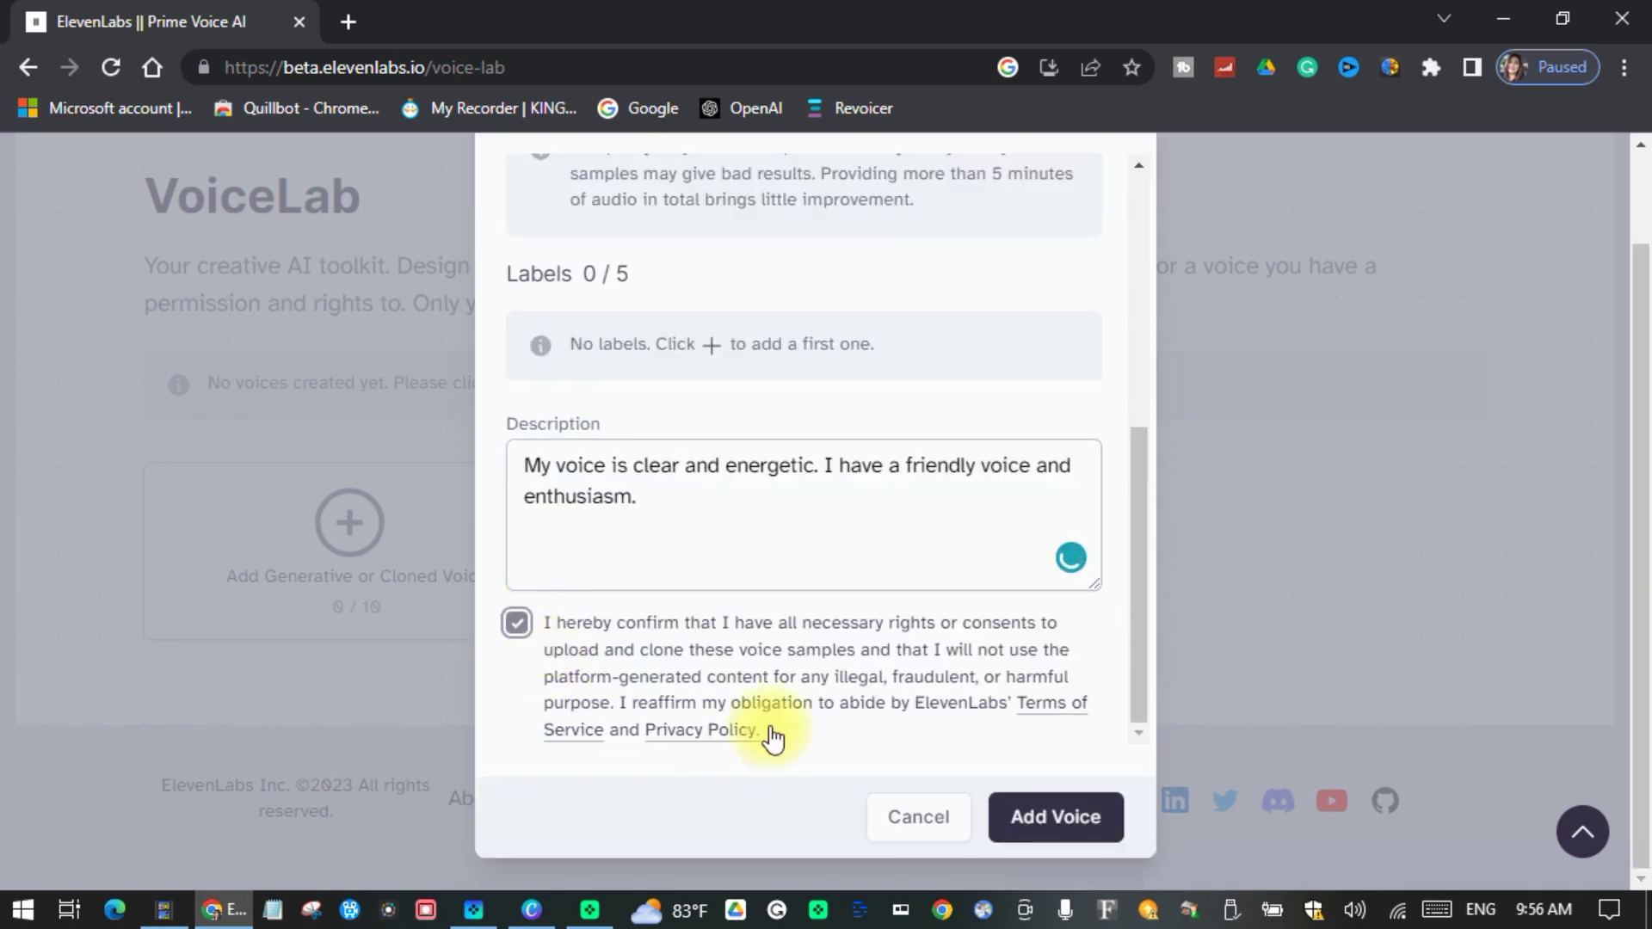
Step: Add the cloned voice to VoiceLab and use it in Speech Synthesis
left_click(1032, 815)
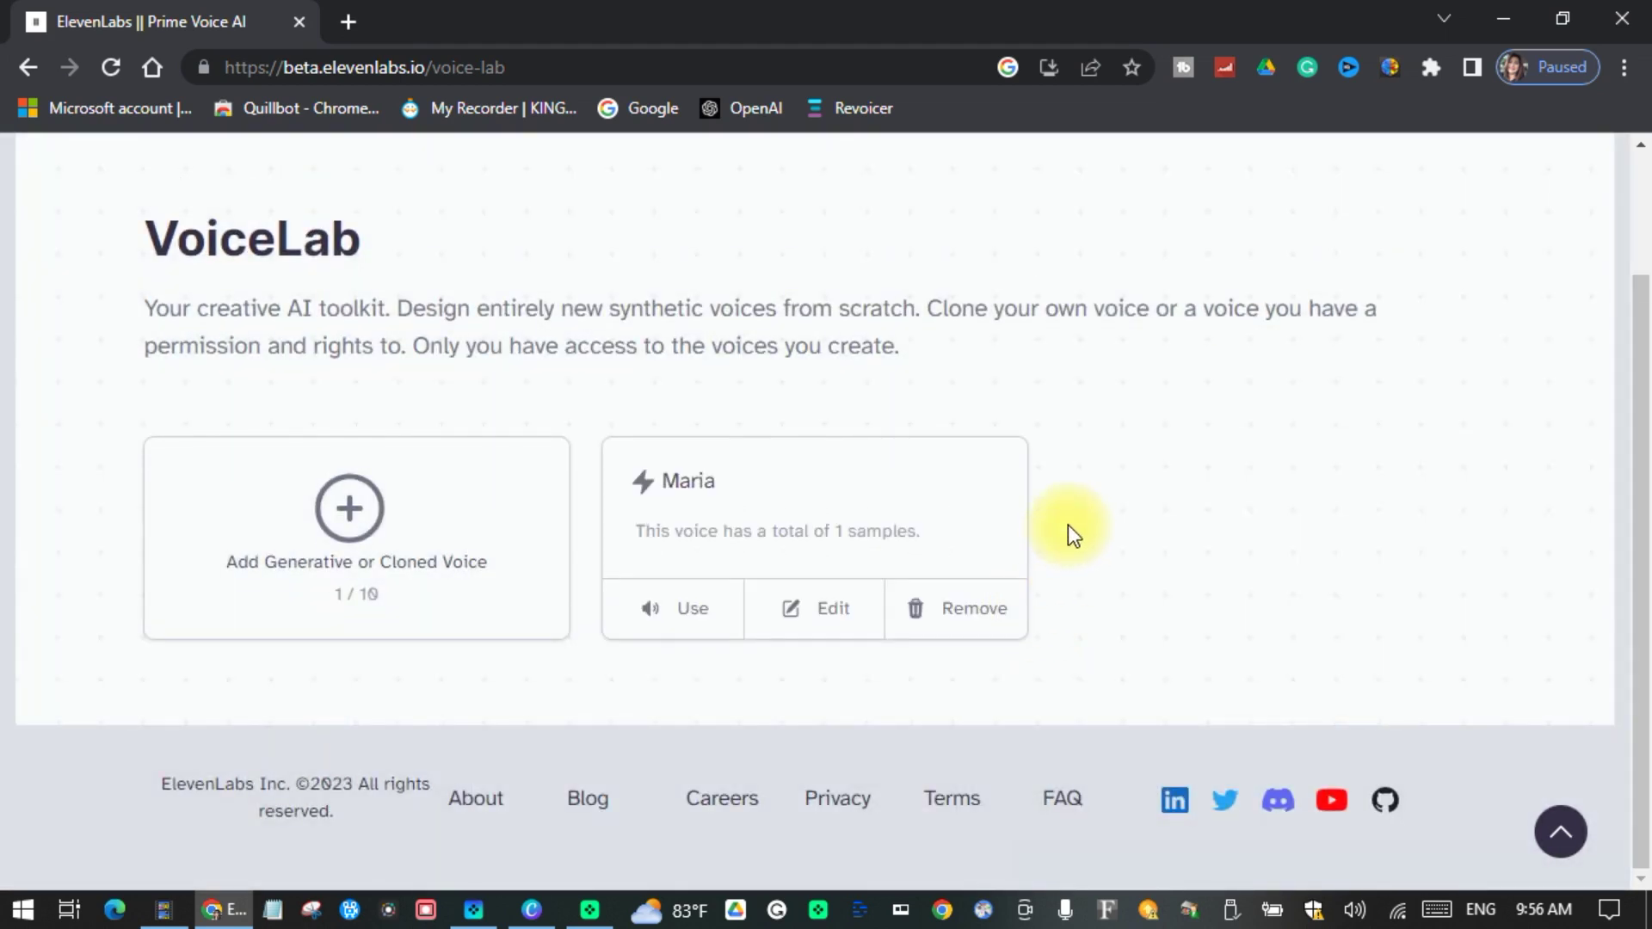
left_click(654, 615)
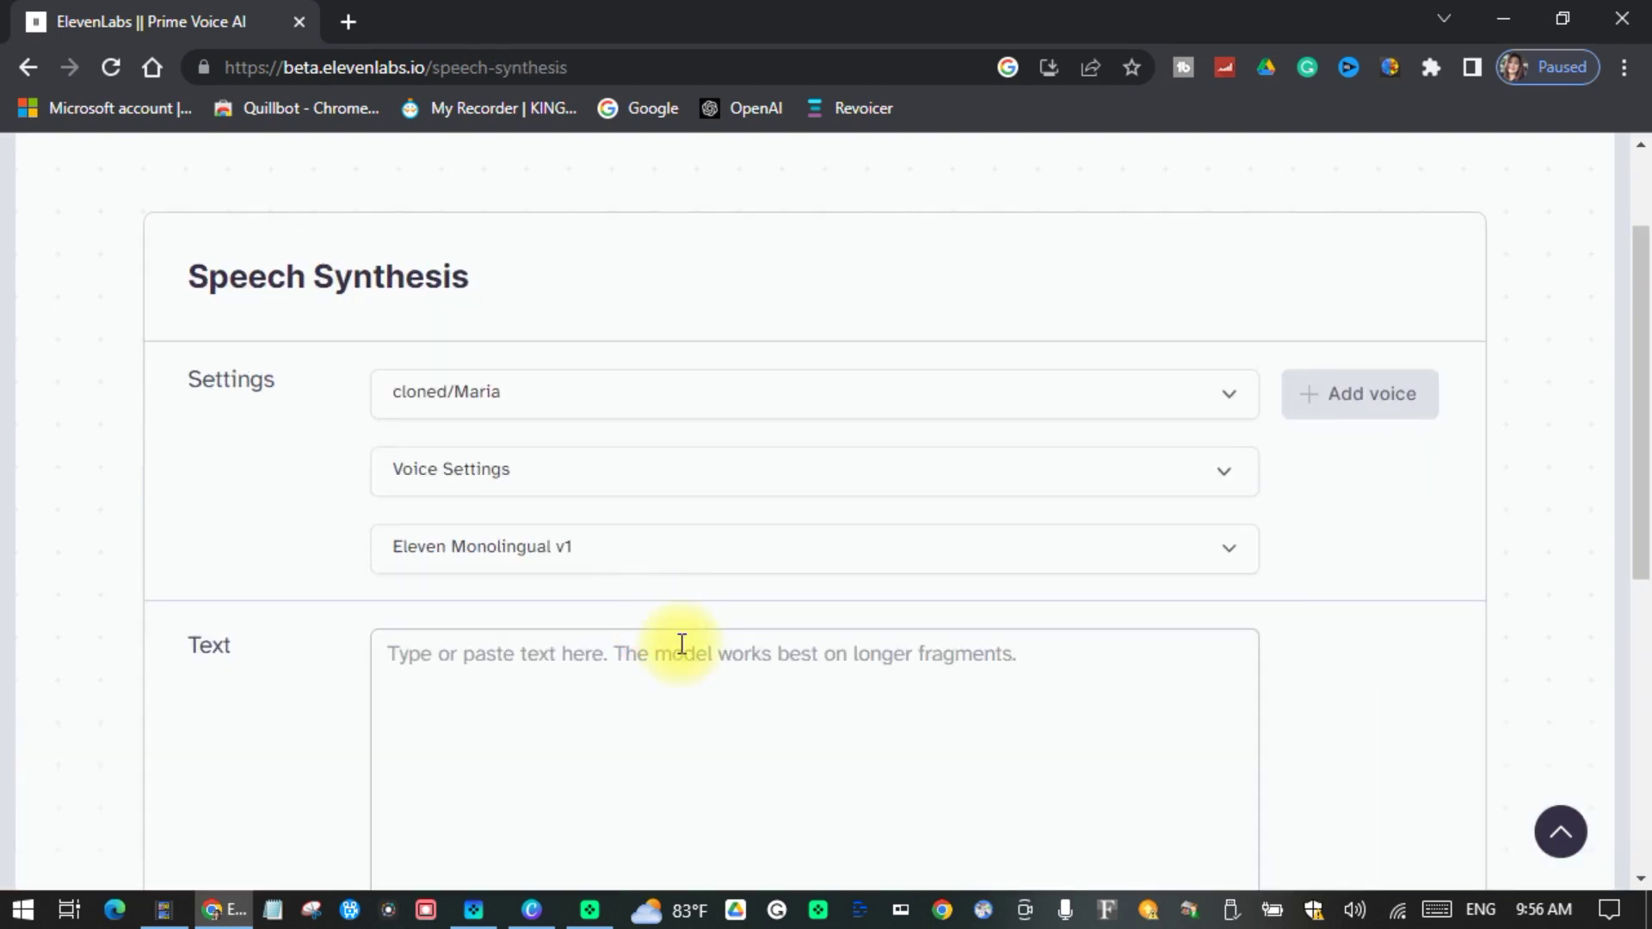
scroll(596, 646, "up", 2)
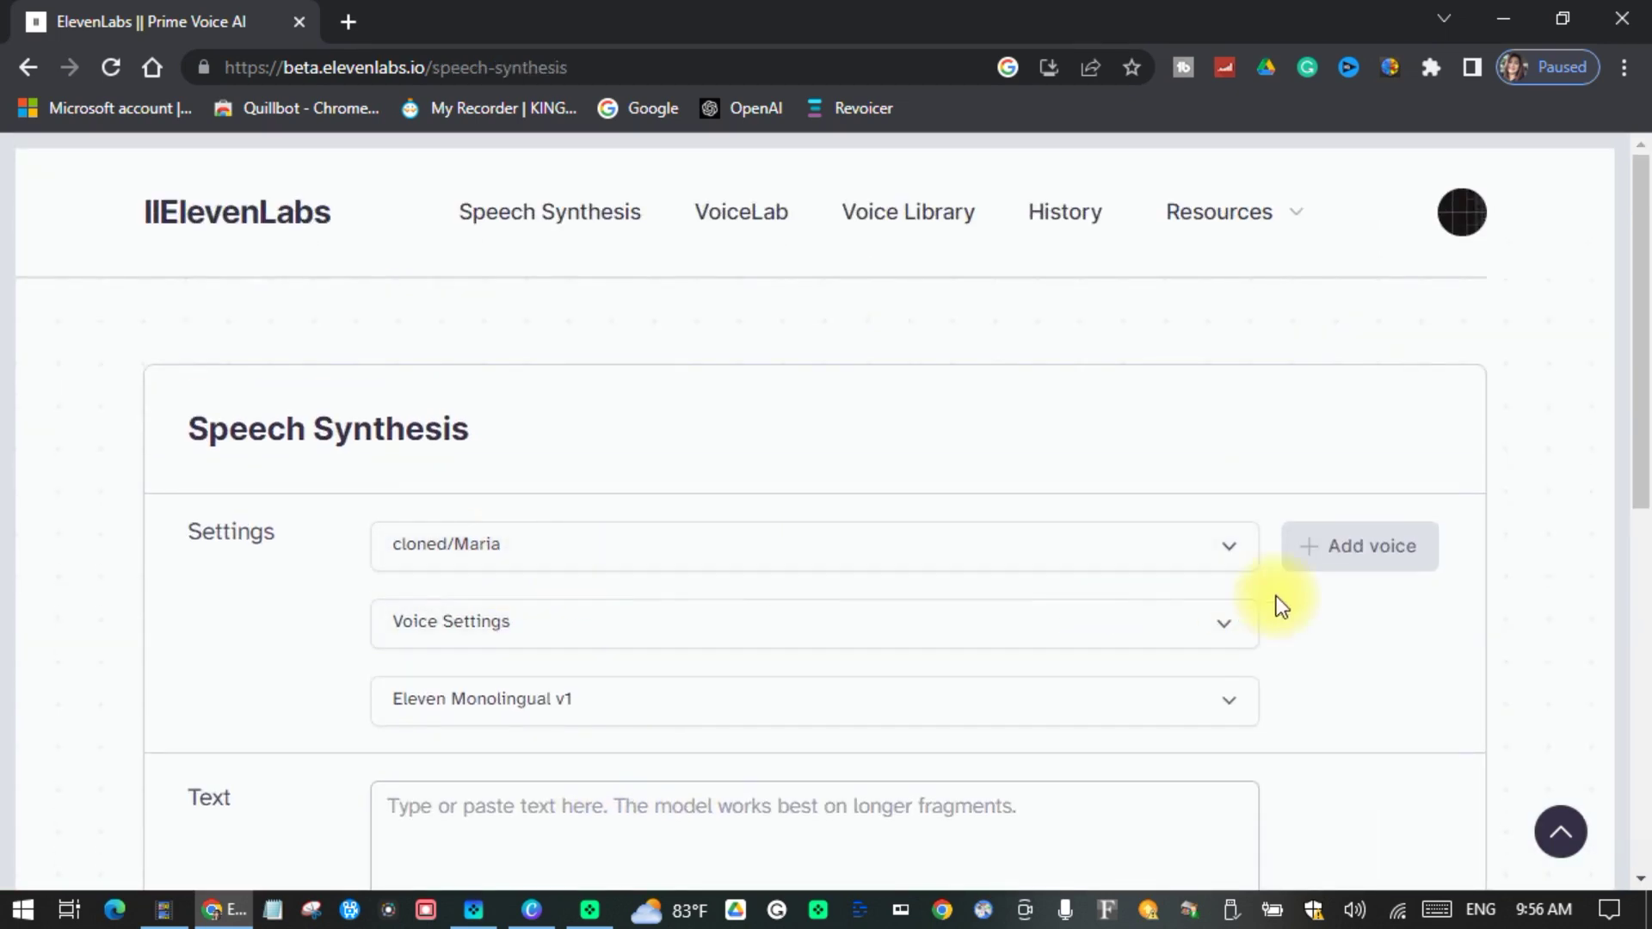
Step: Review the cloned and premade voices available in Speech Synthesis, keep the cloned voice, and place the cursor in the empty text area
left_click(1230, 551)
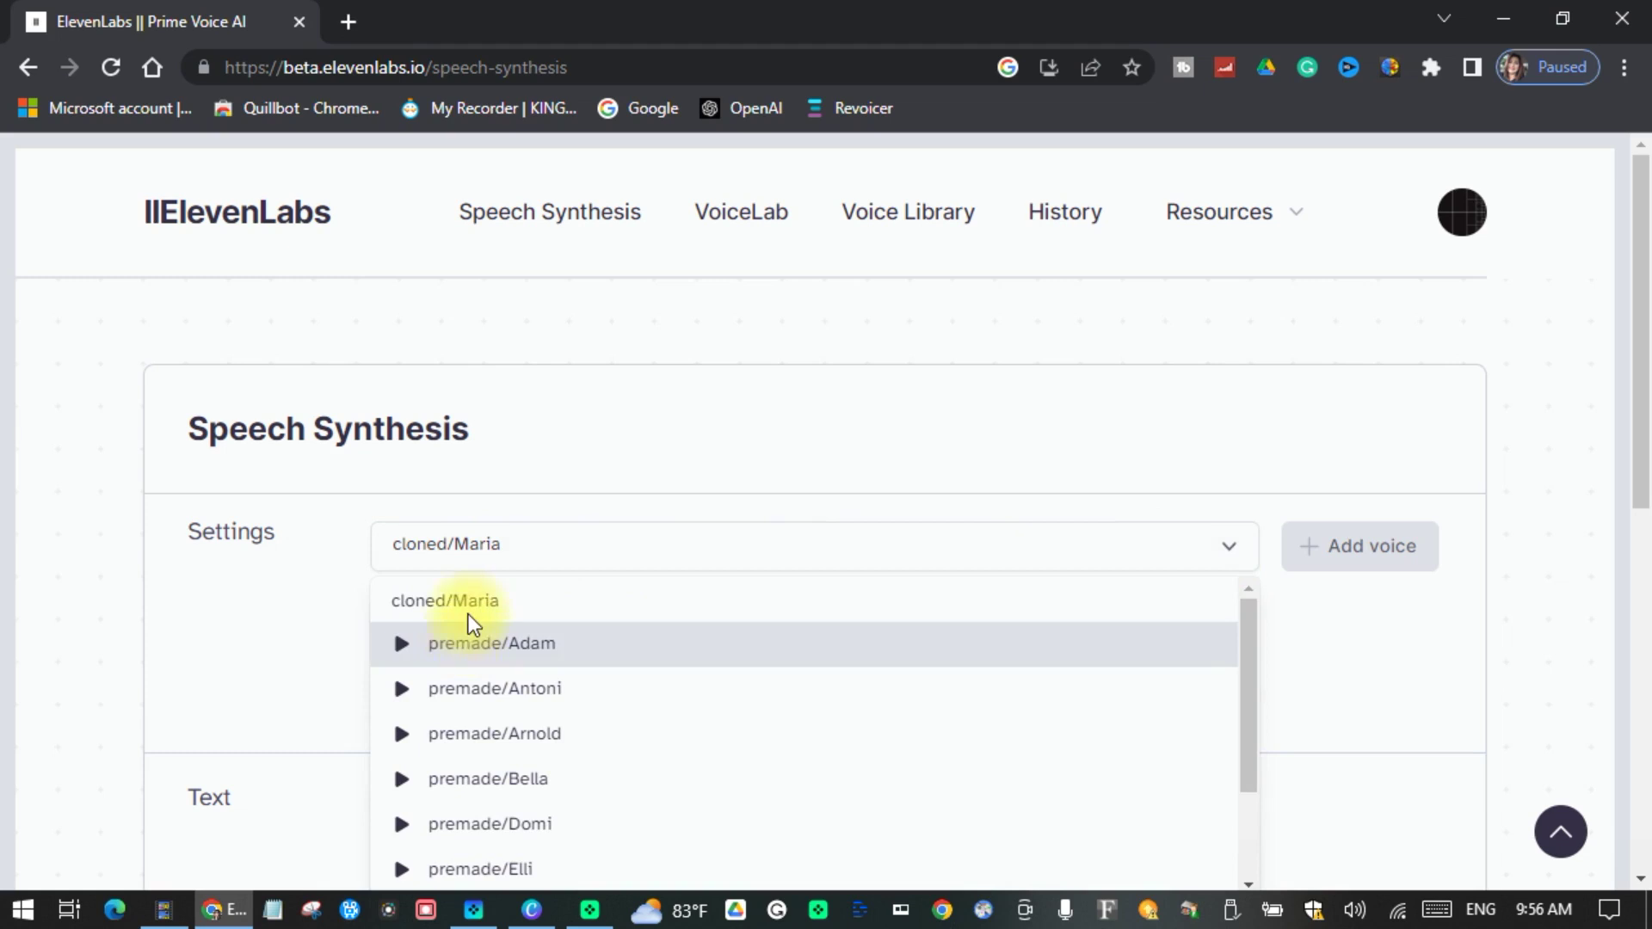
scroll(551, 686, "down", 8)
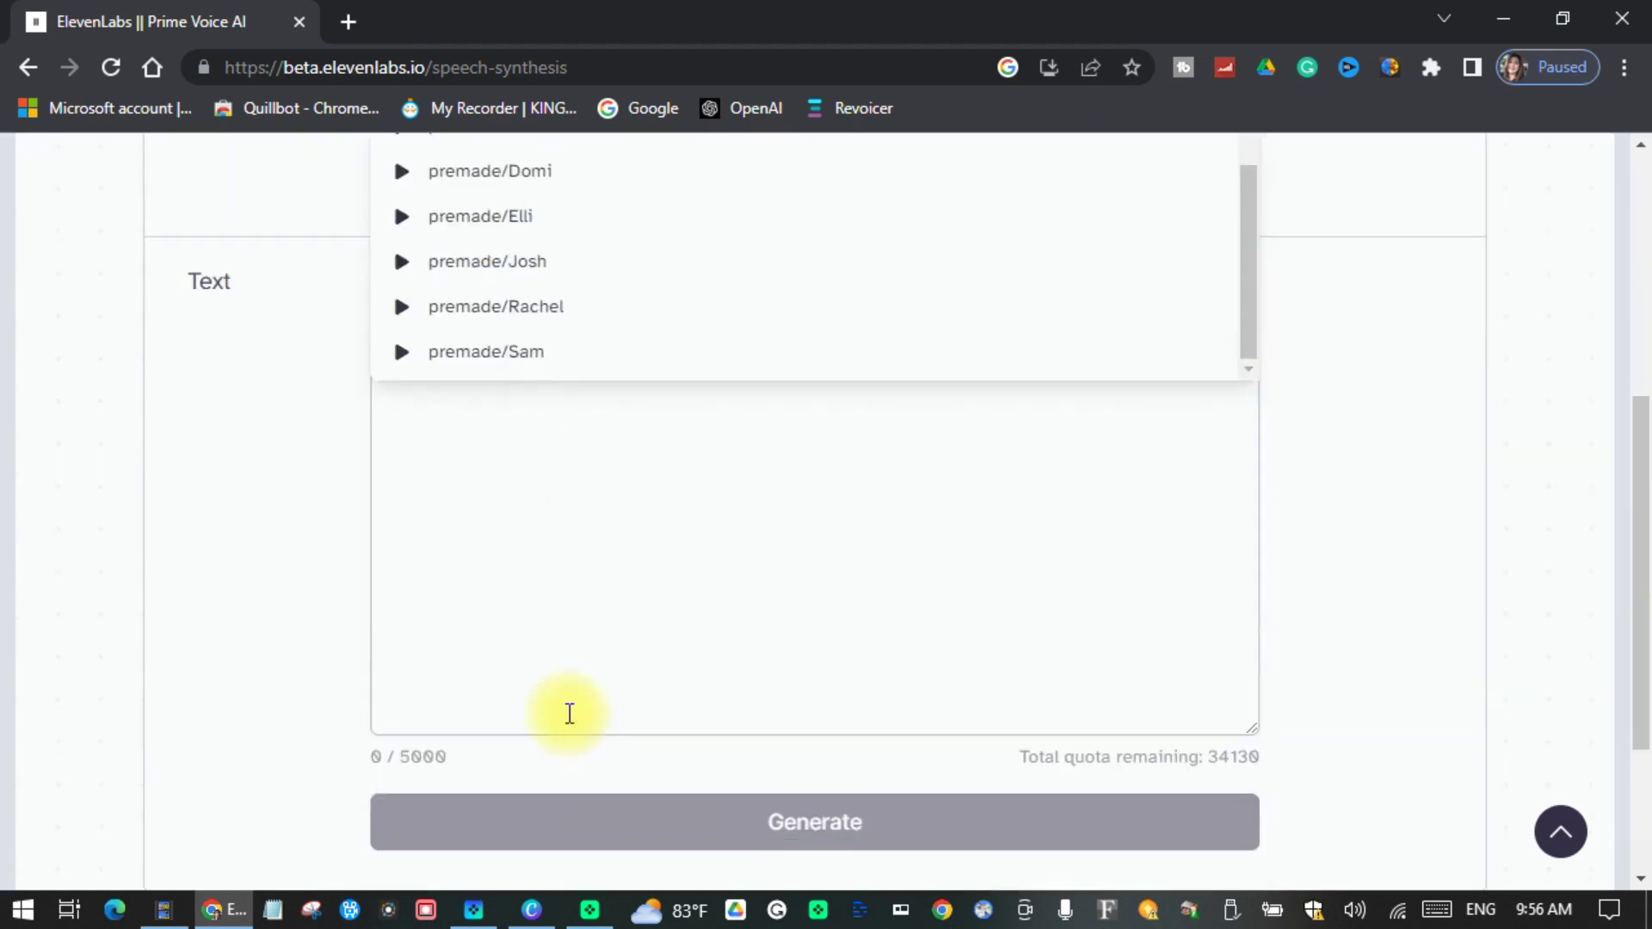
scroll(561, 701, "down", 2)
scroll(554, 697, "up", 6)
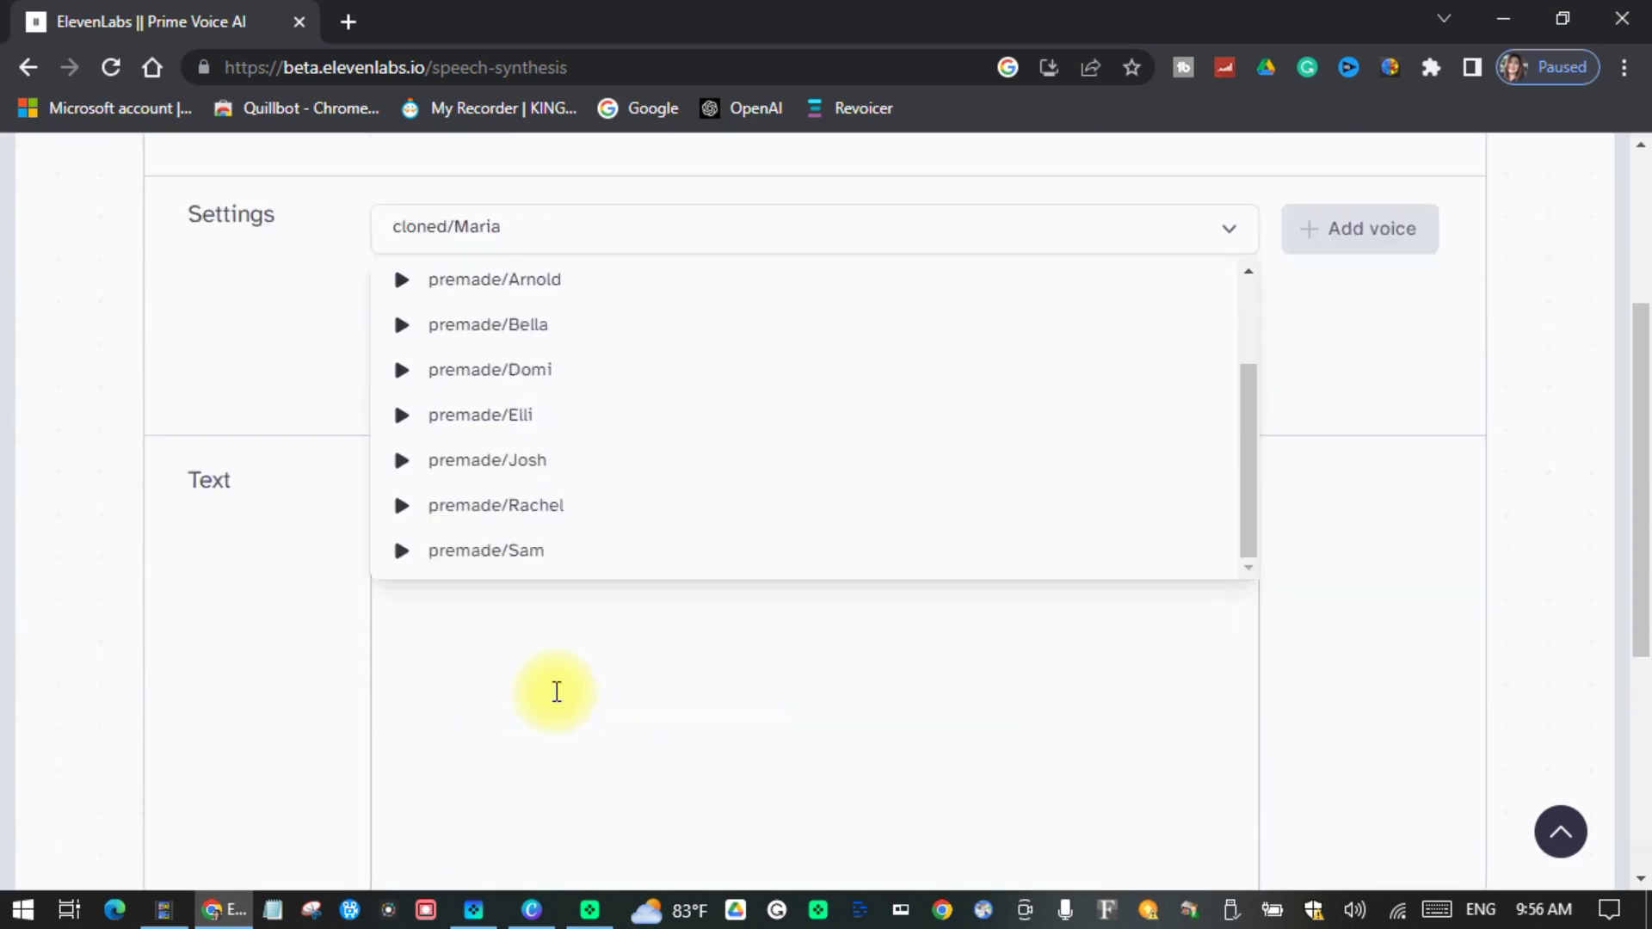
scroll(804, 575, "up", 3)
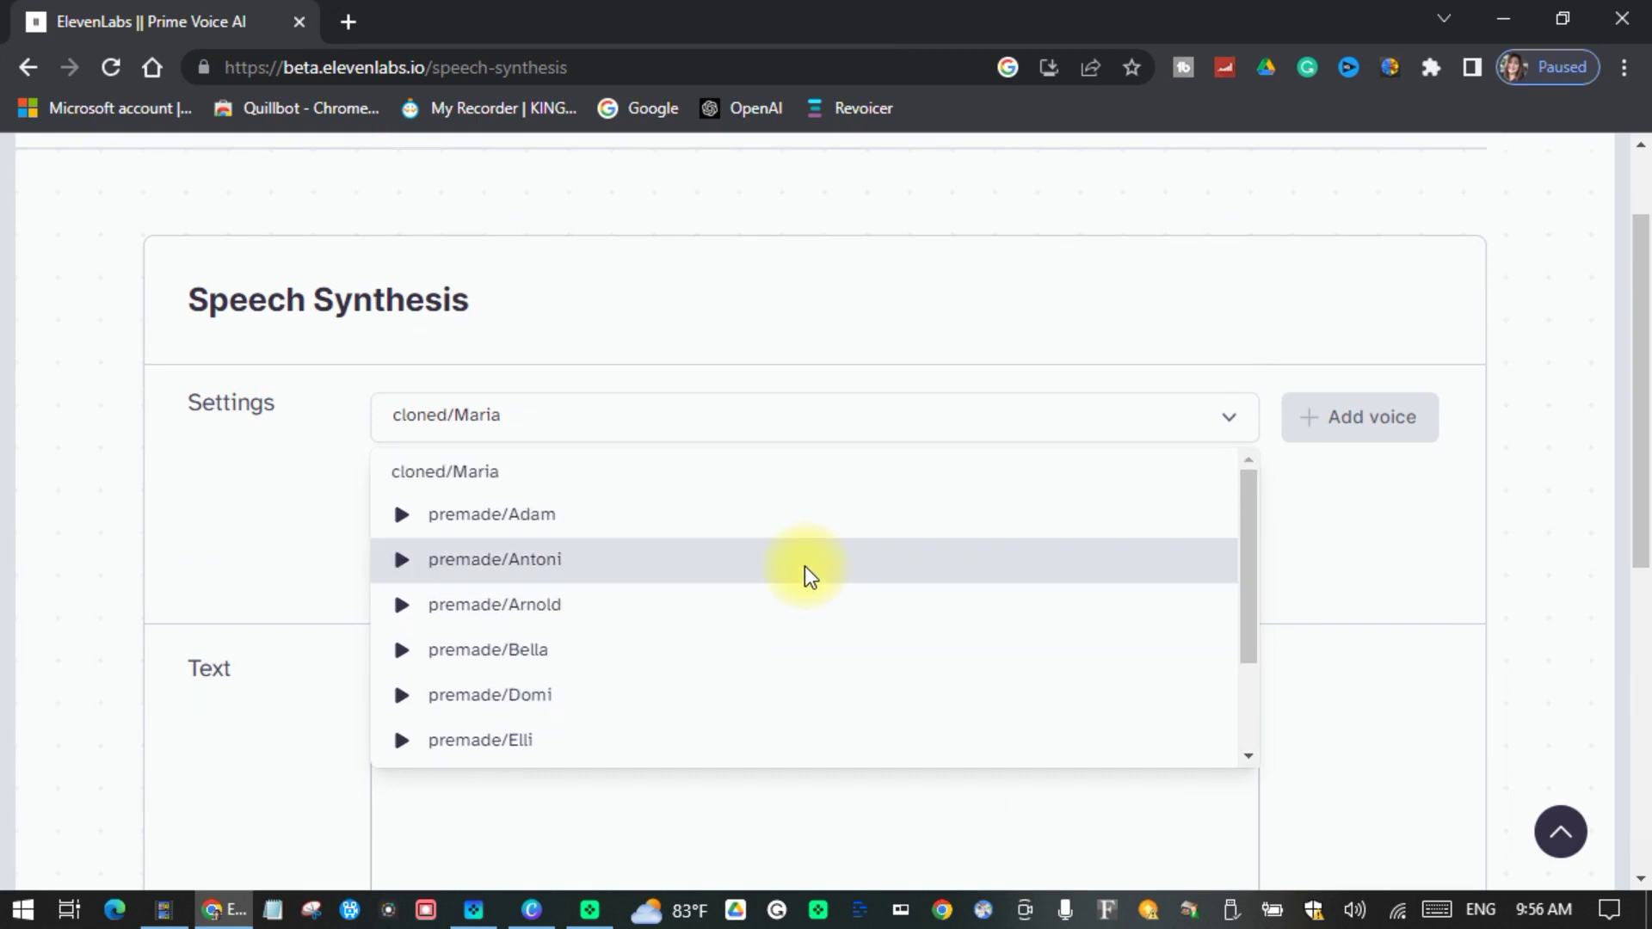
scroll(801, 568, "down", 3)
scroll(900, 671, "down", 6)
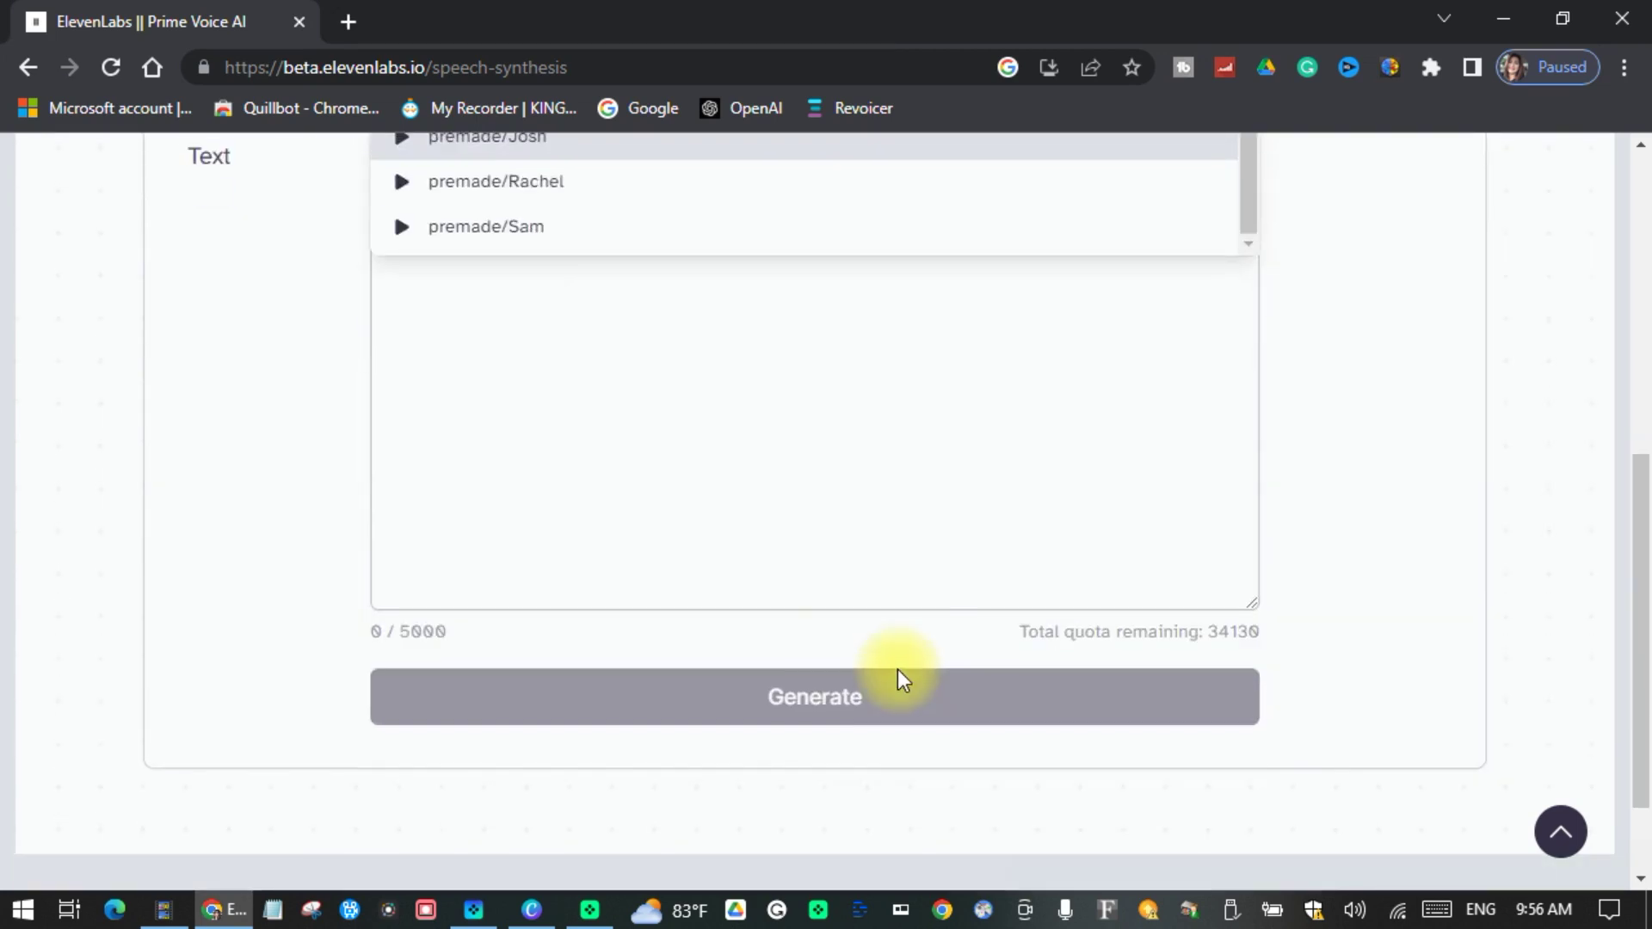
left_click(436, 327)
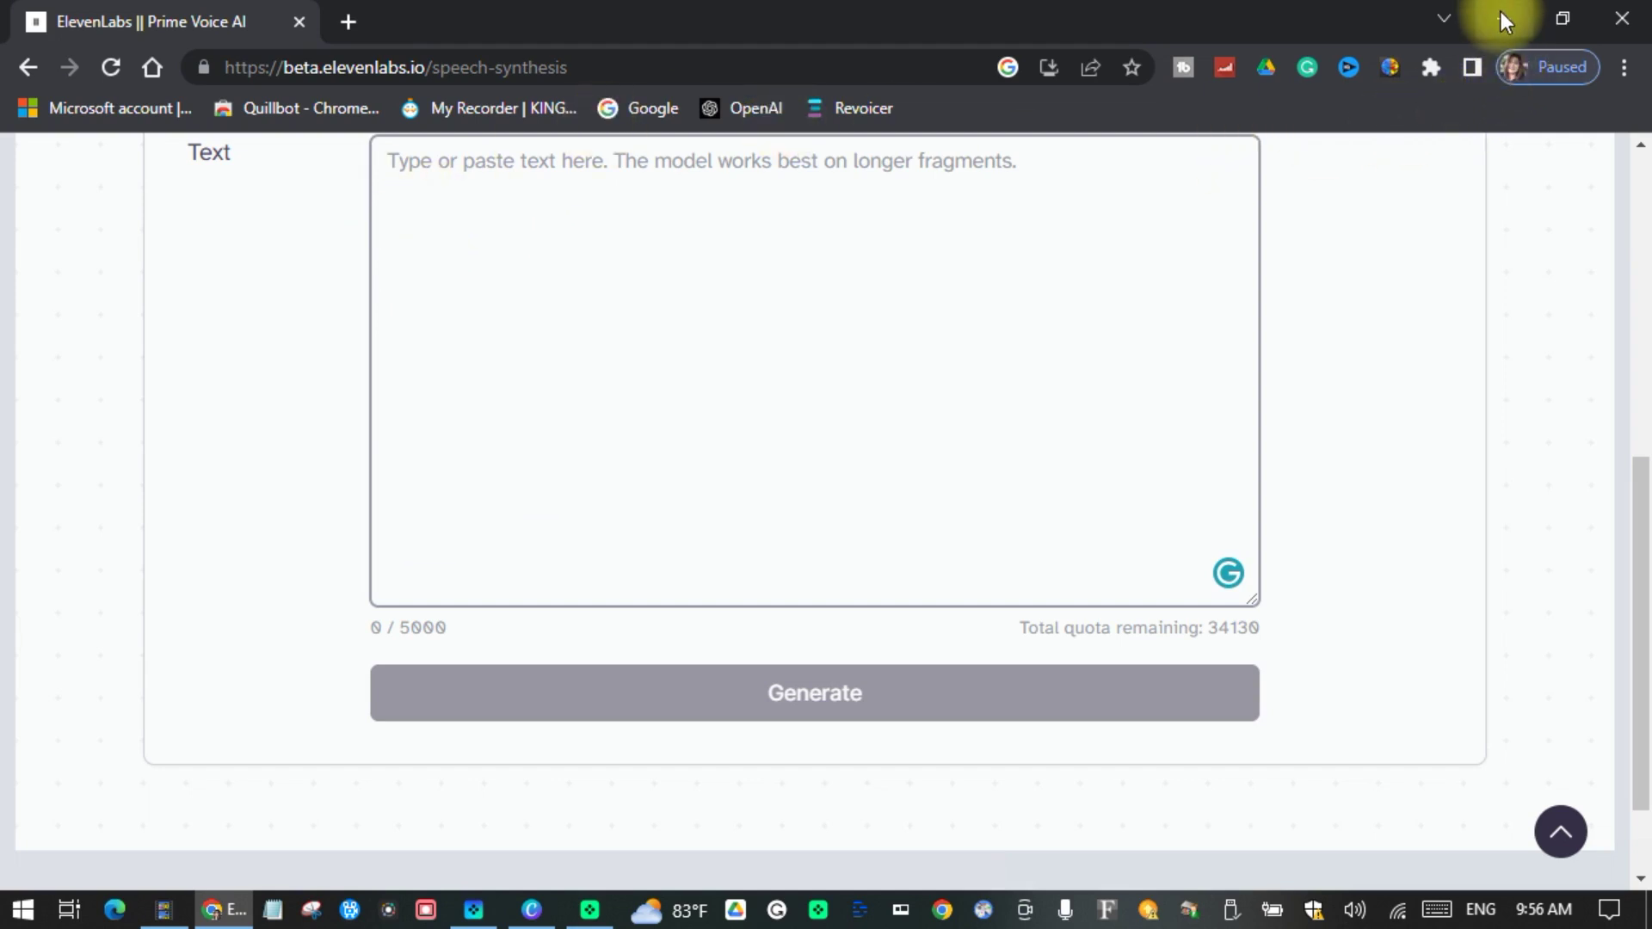
Step: Open ChatGPT in a new browser tab and start logging in
left_click(1562, 19)
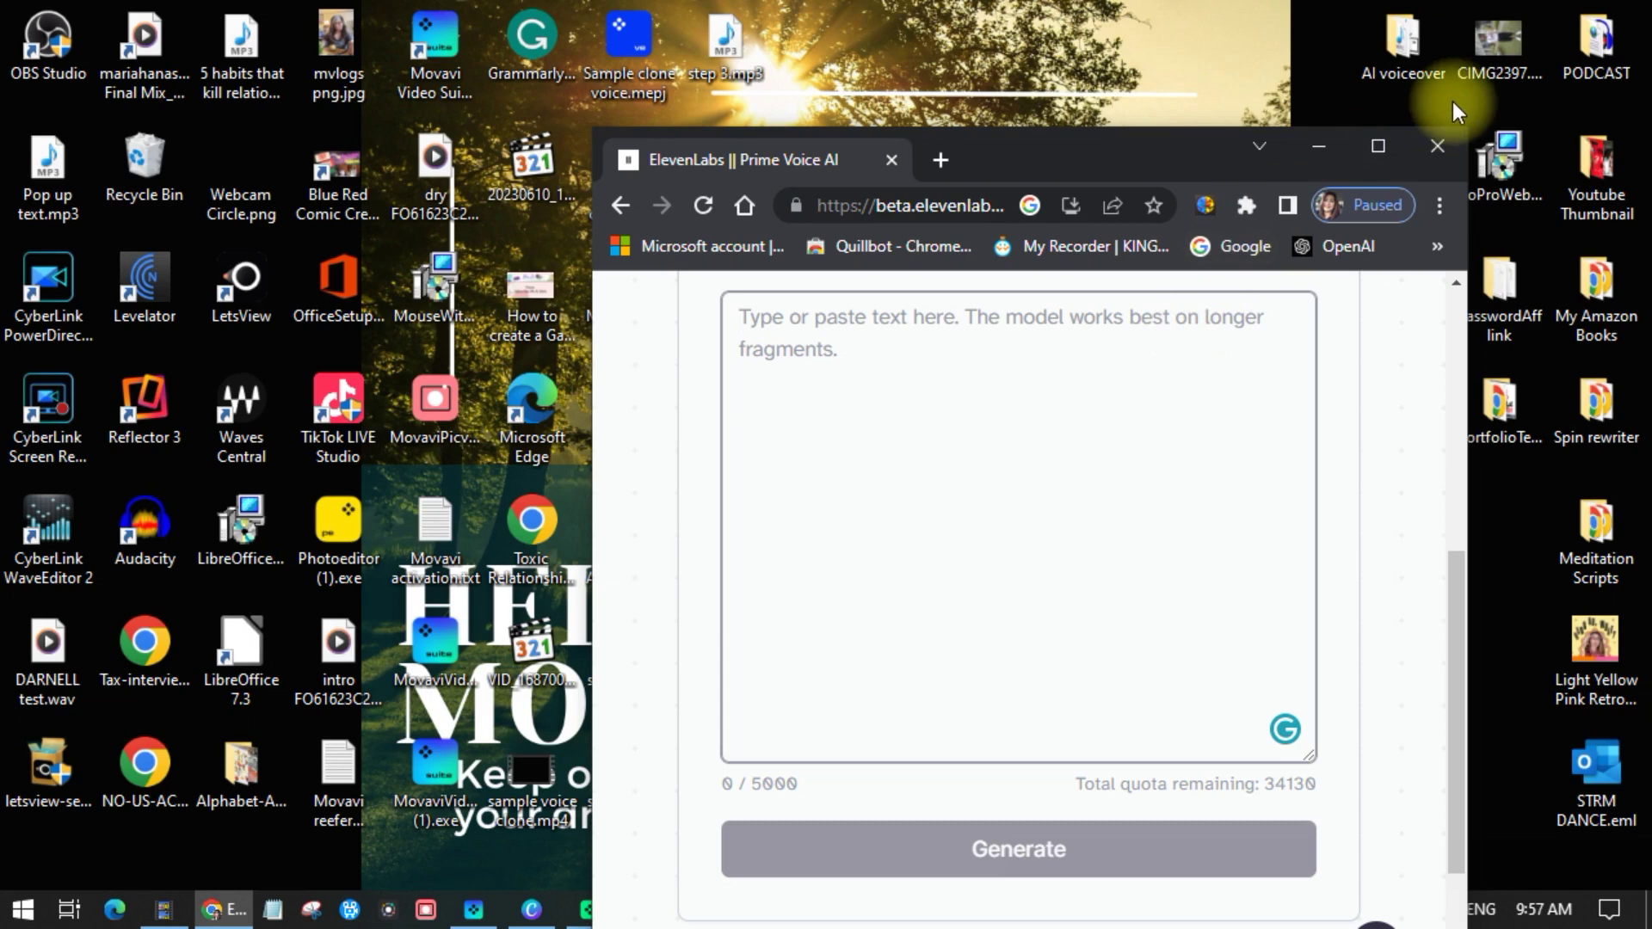
left_click(1205, 206)
left_click(1008, 411)
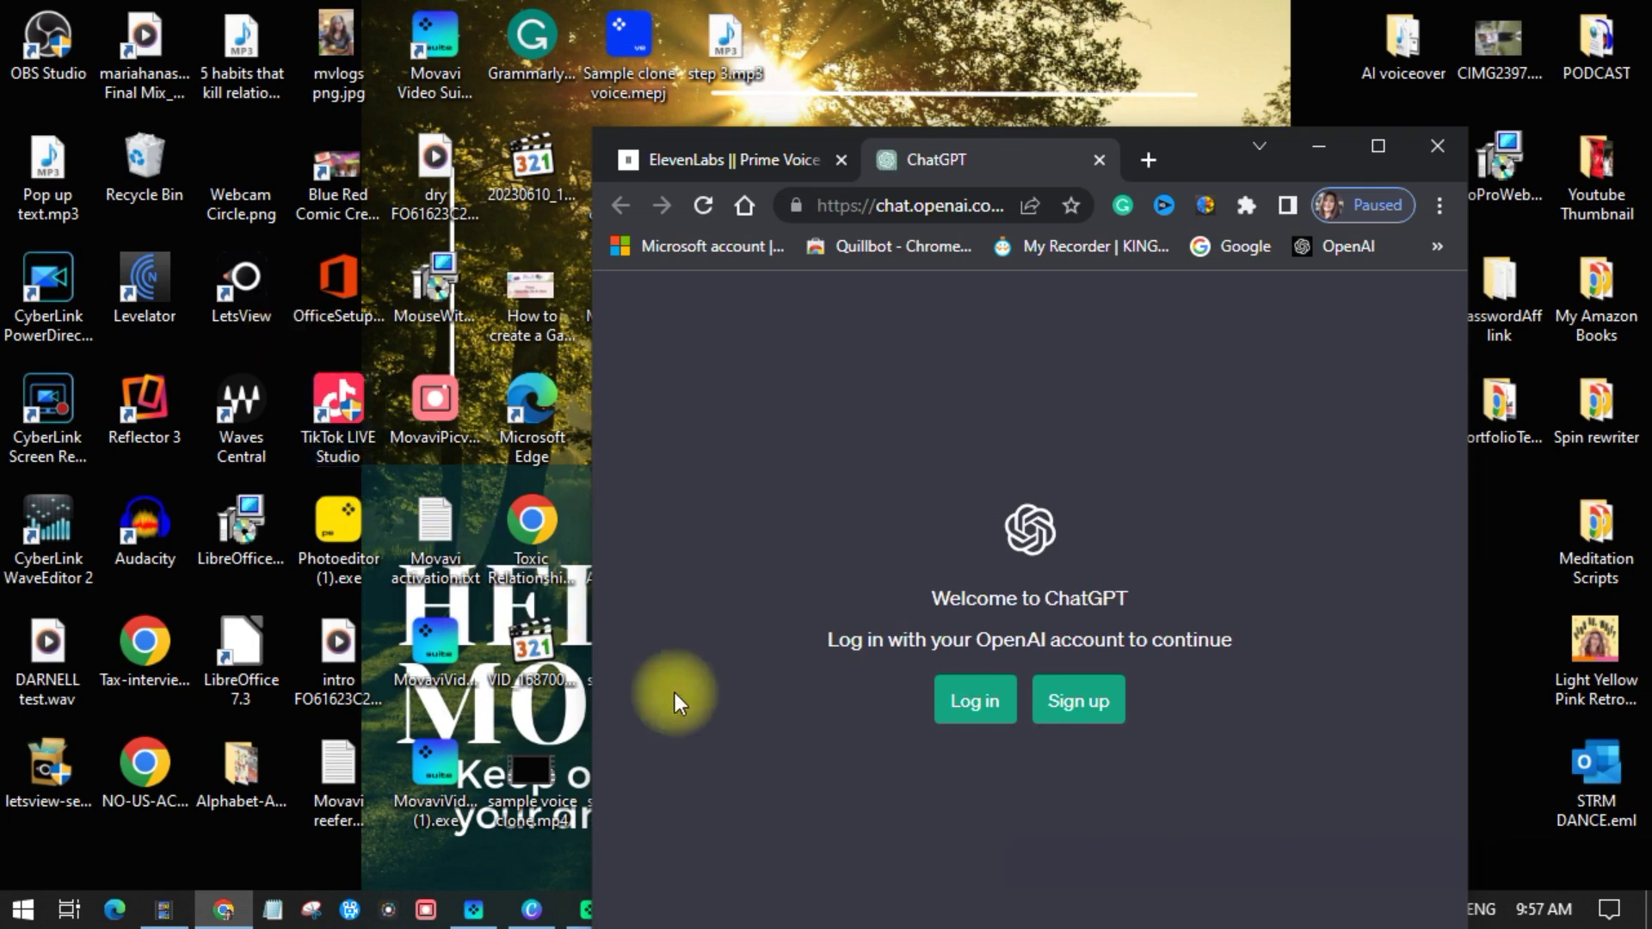
left_click(1385, 148)
left_click(782, 588)
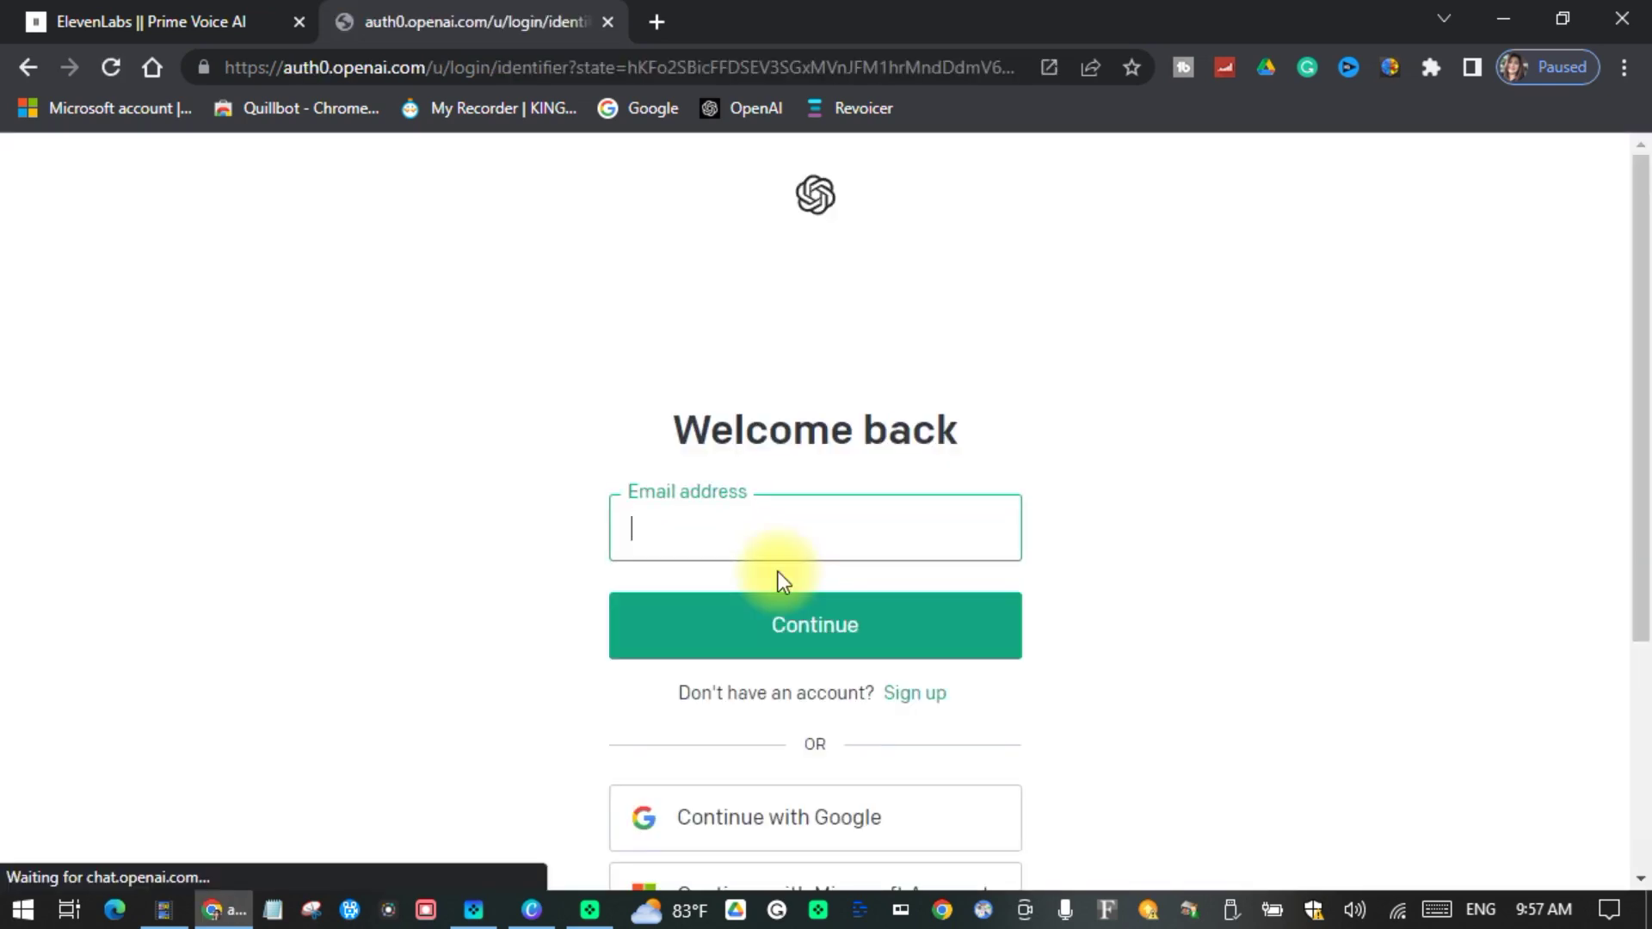
Step: Log in to ChatGPT with the account's e-mail address and password
key("ctrl+v")
left_click(781, 641)
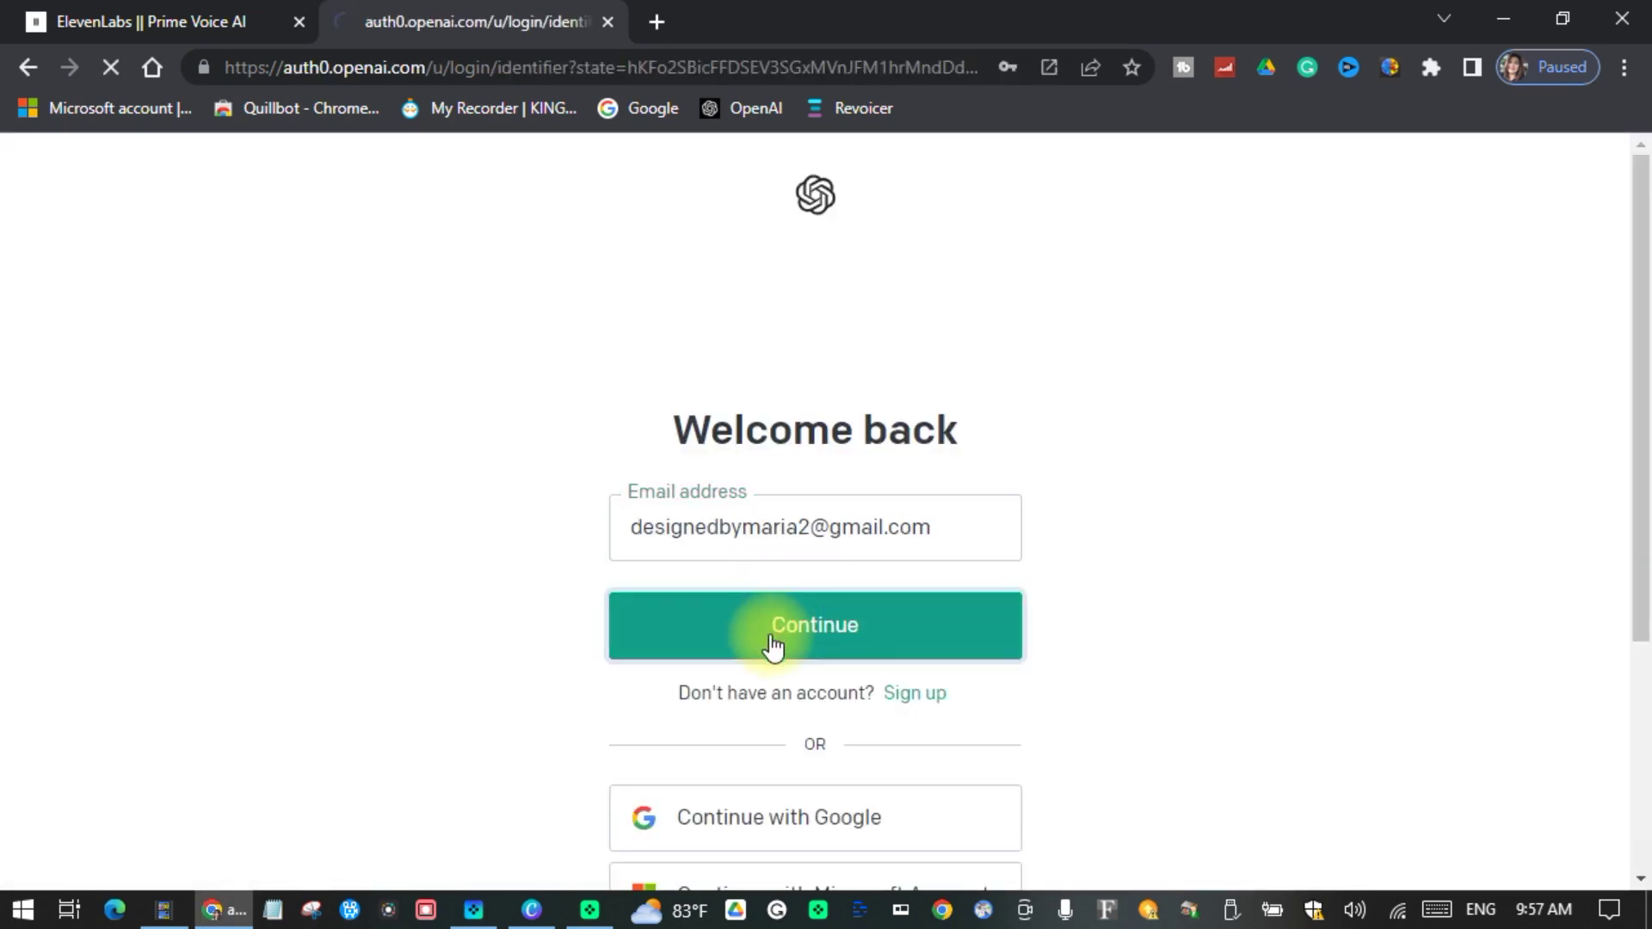
key("ctrl+v")
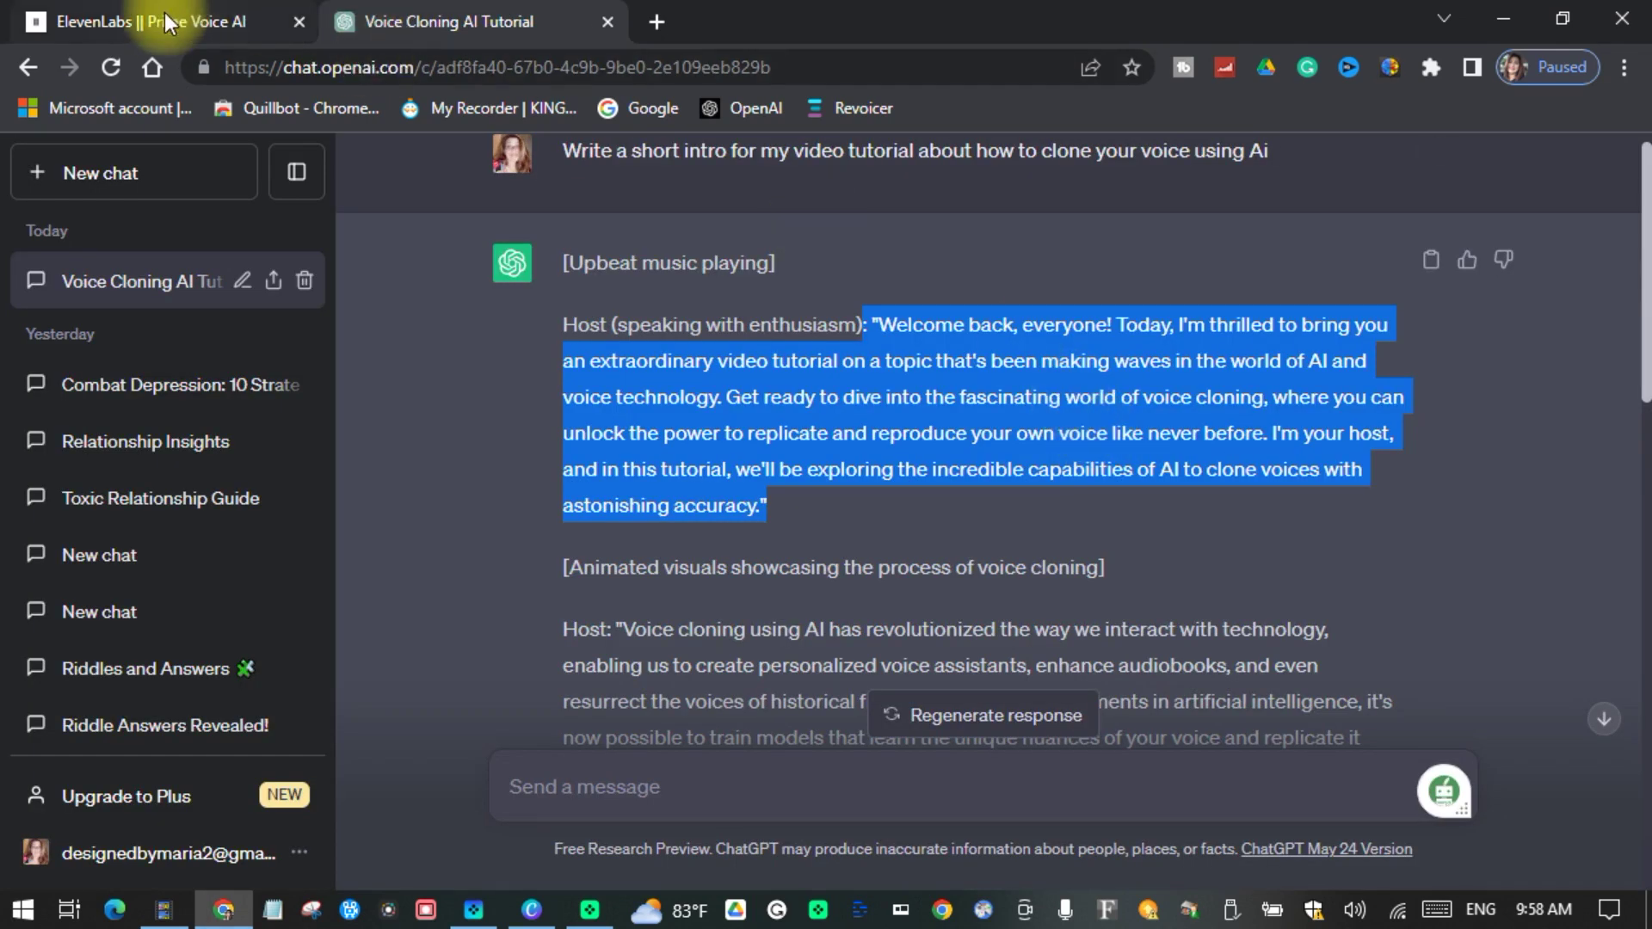
Step: Paste the copied "Welcome back, everyone!" intro into the ElevenLabs Speech Synthesis text area and return to ChatGPT for more of the script
left_click(172, 21)
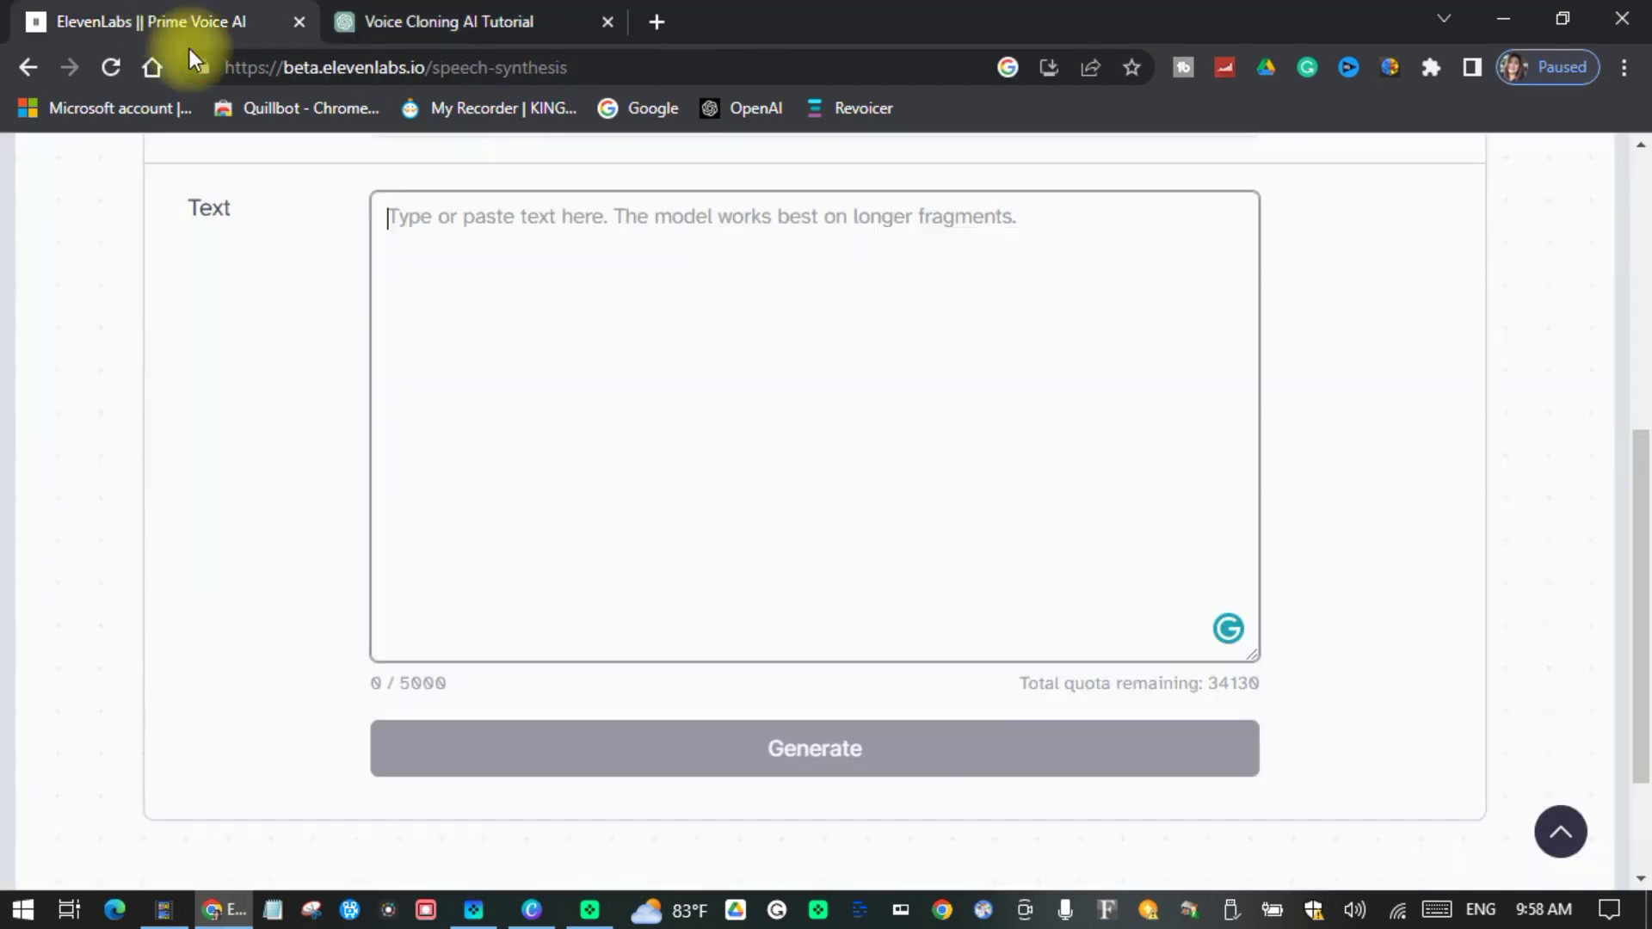
right_click(424, 229)
left_click(535, 436)
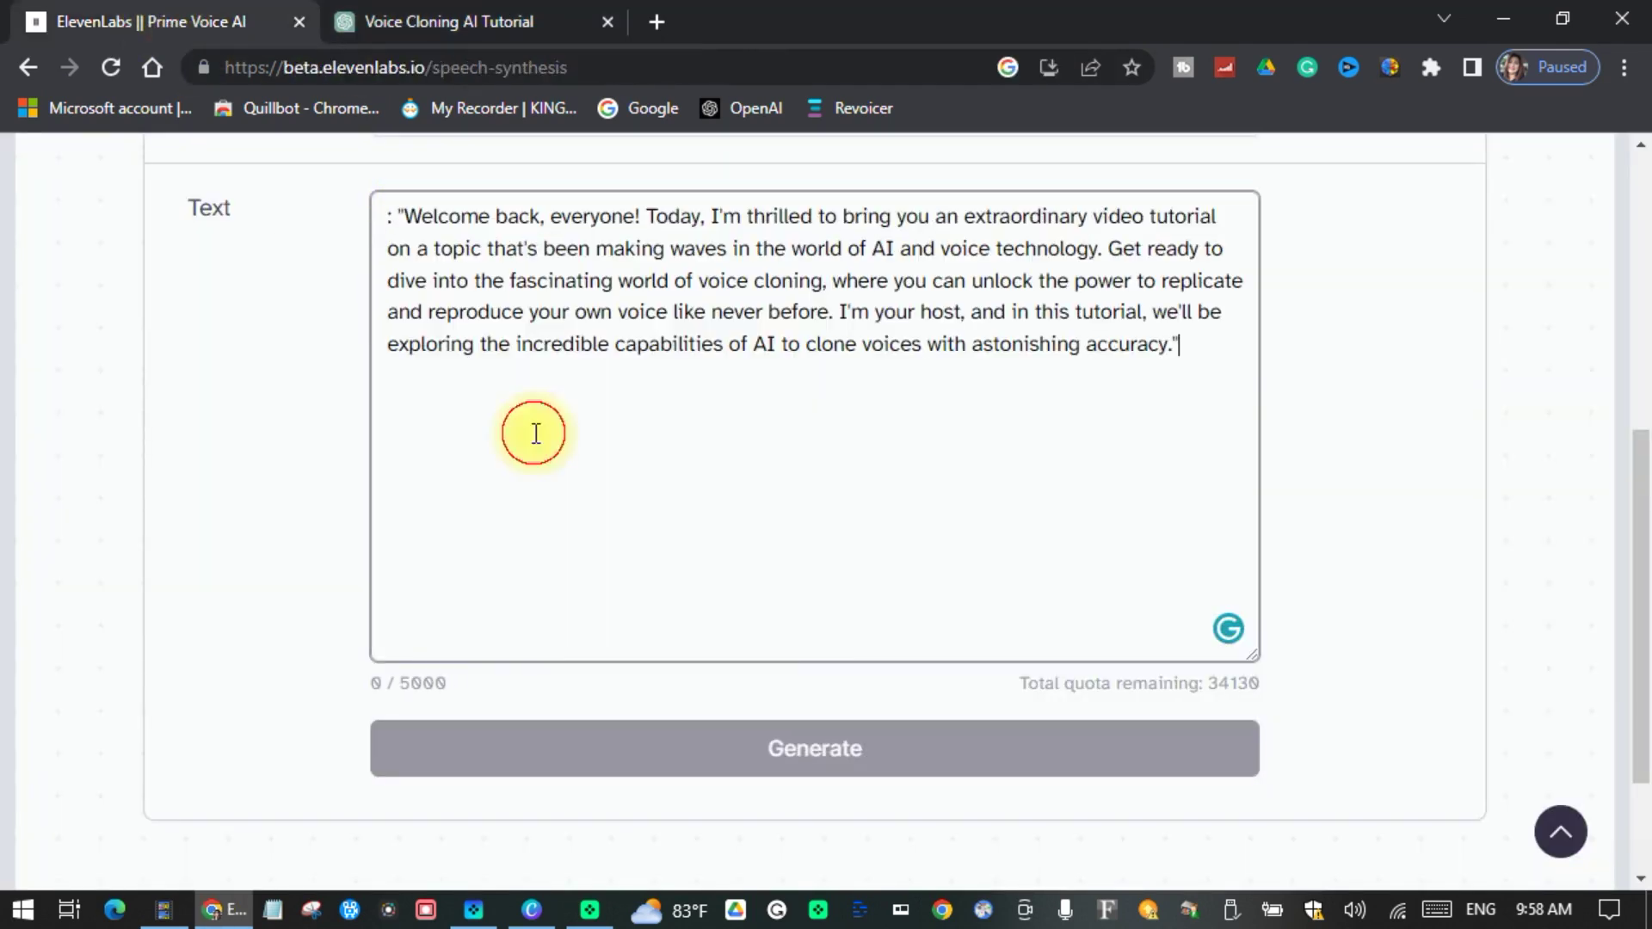
scroll(555, 456, "up", 3)
scroll(577, 469, "down", 2)
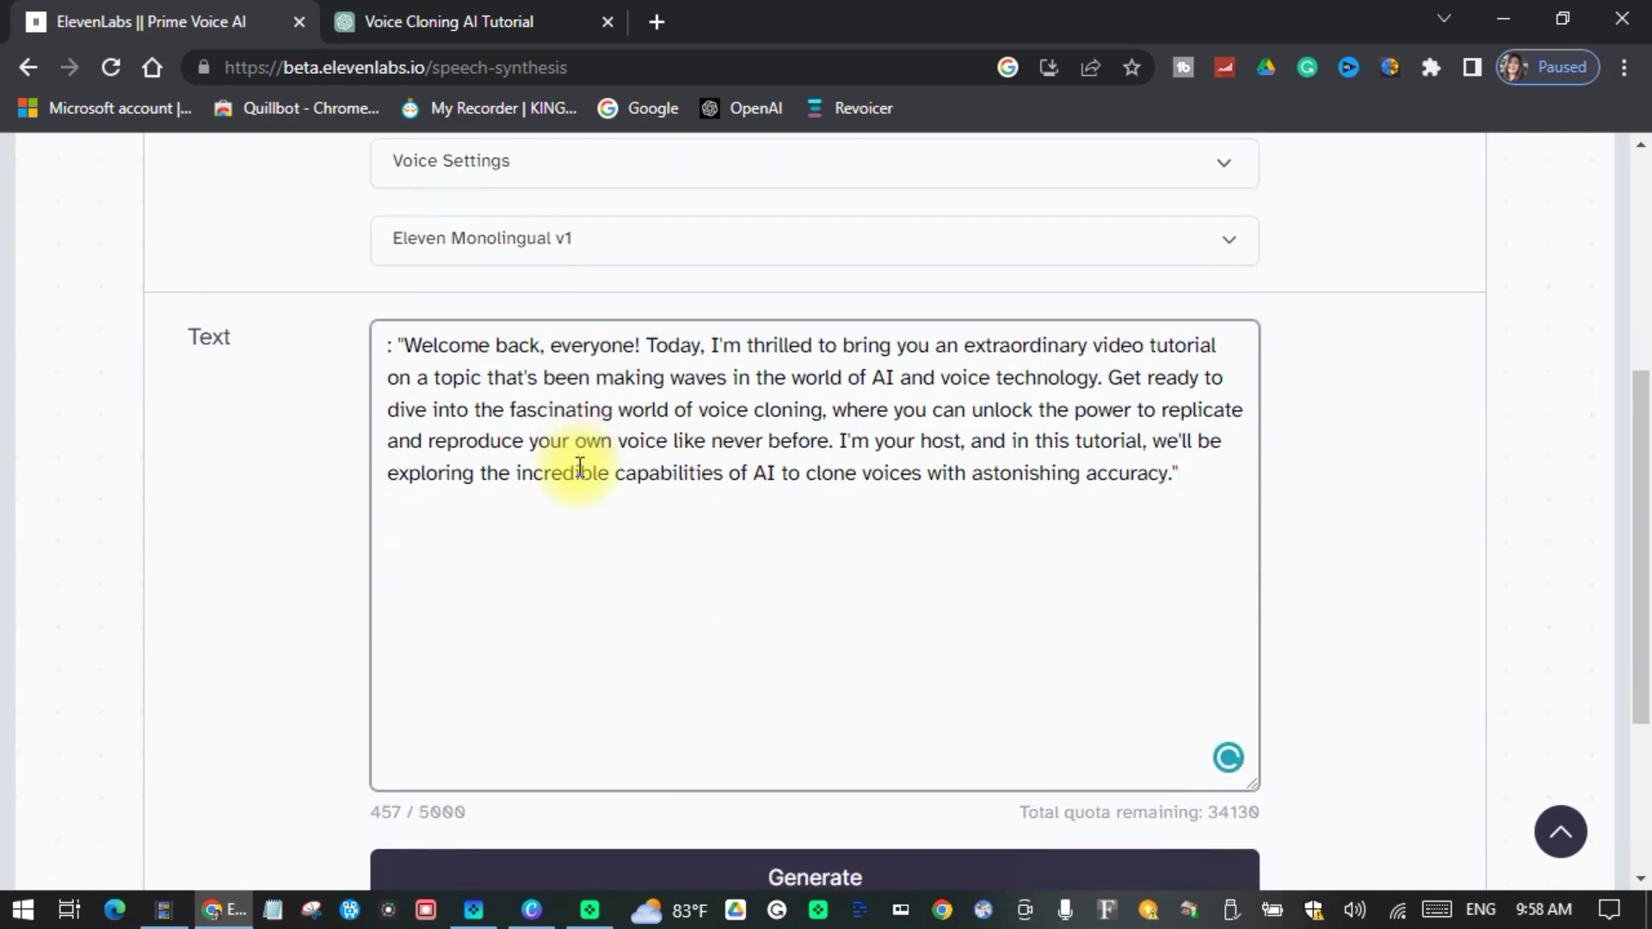
left_click(443, 28)
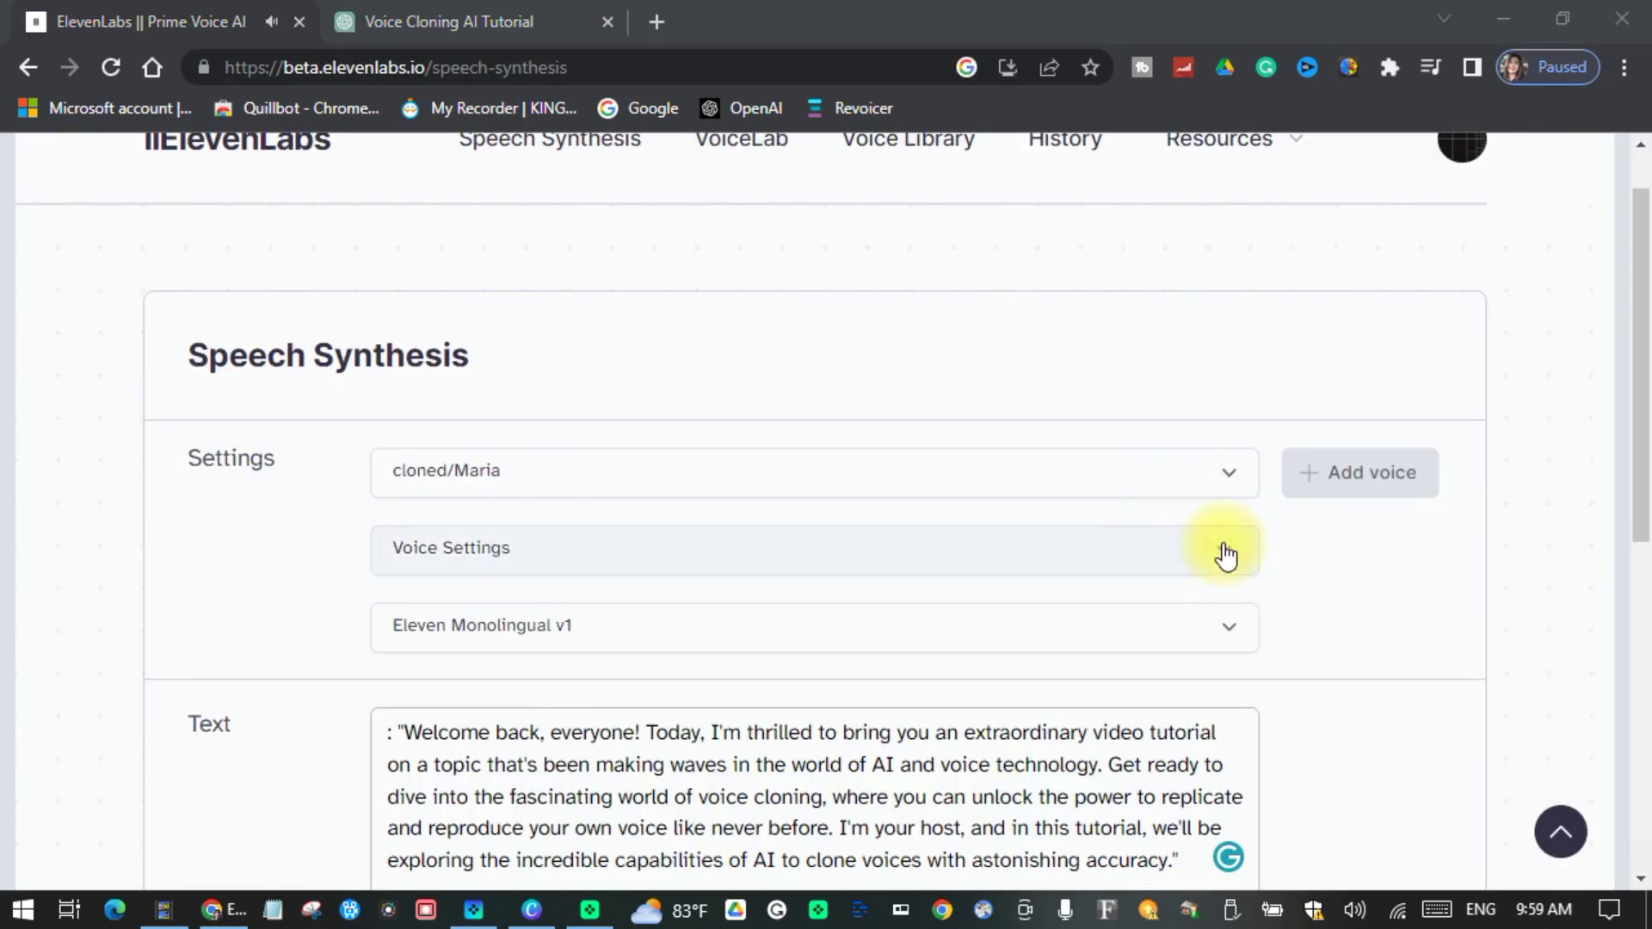
Step: Raise both Stability and Clarity + Similarity Enhancement in the cloned voice's settings to about 85% of their range
left_click(1226, 555)
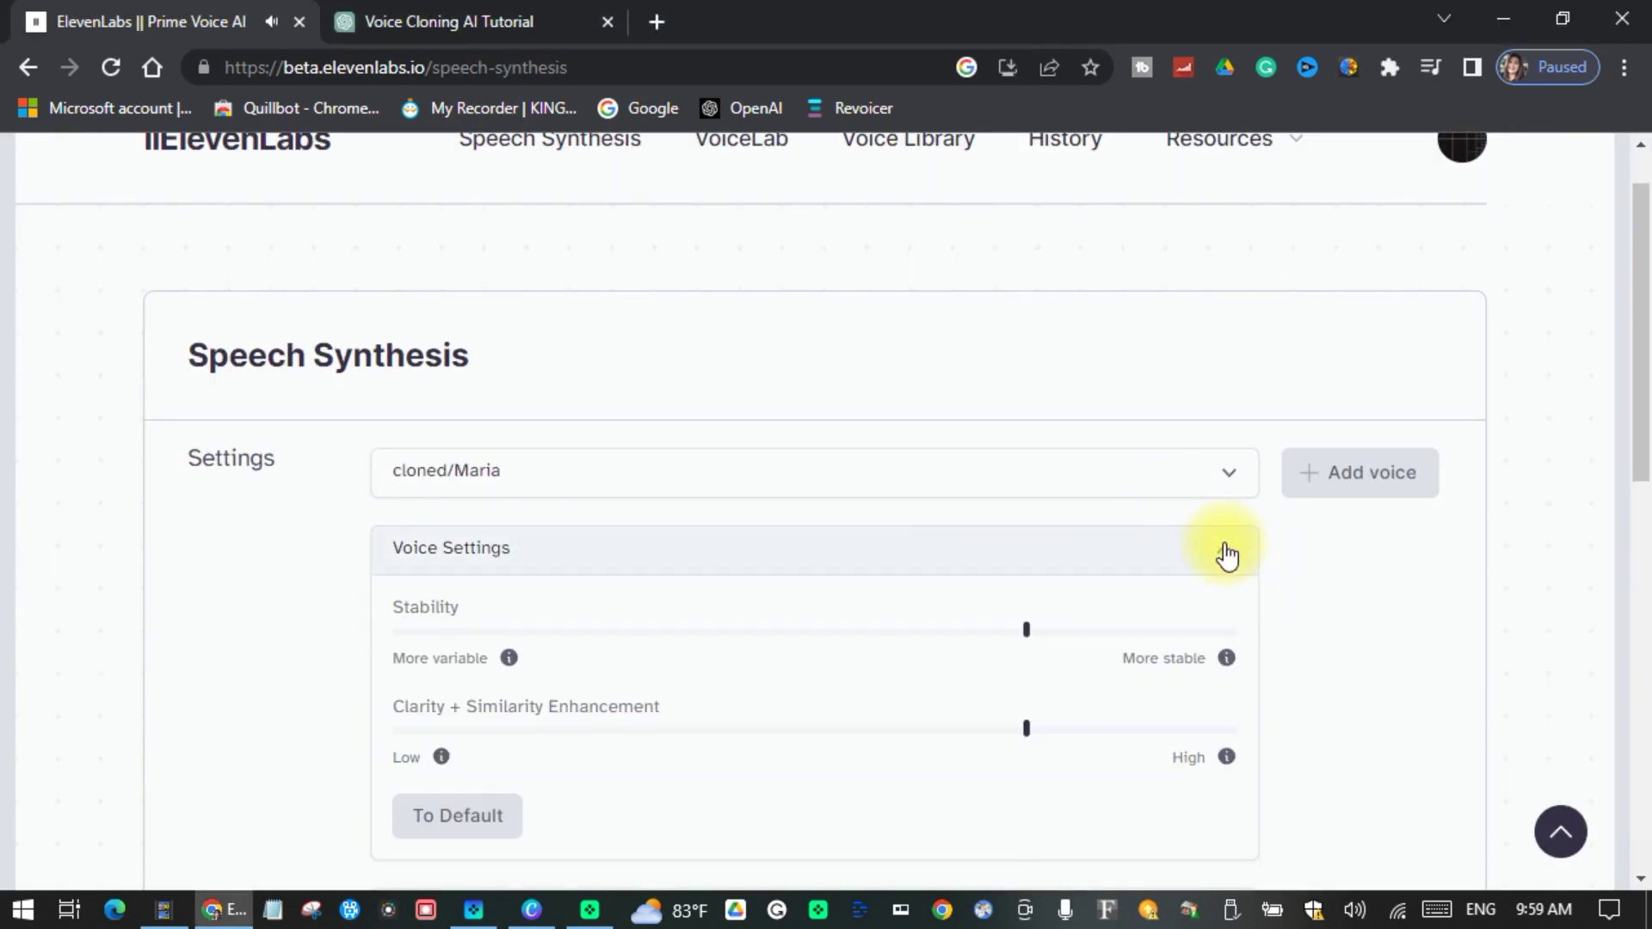
scroll(1097, 555, "down", 2)
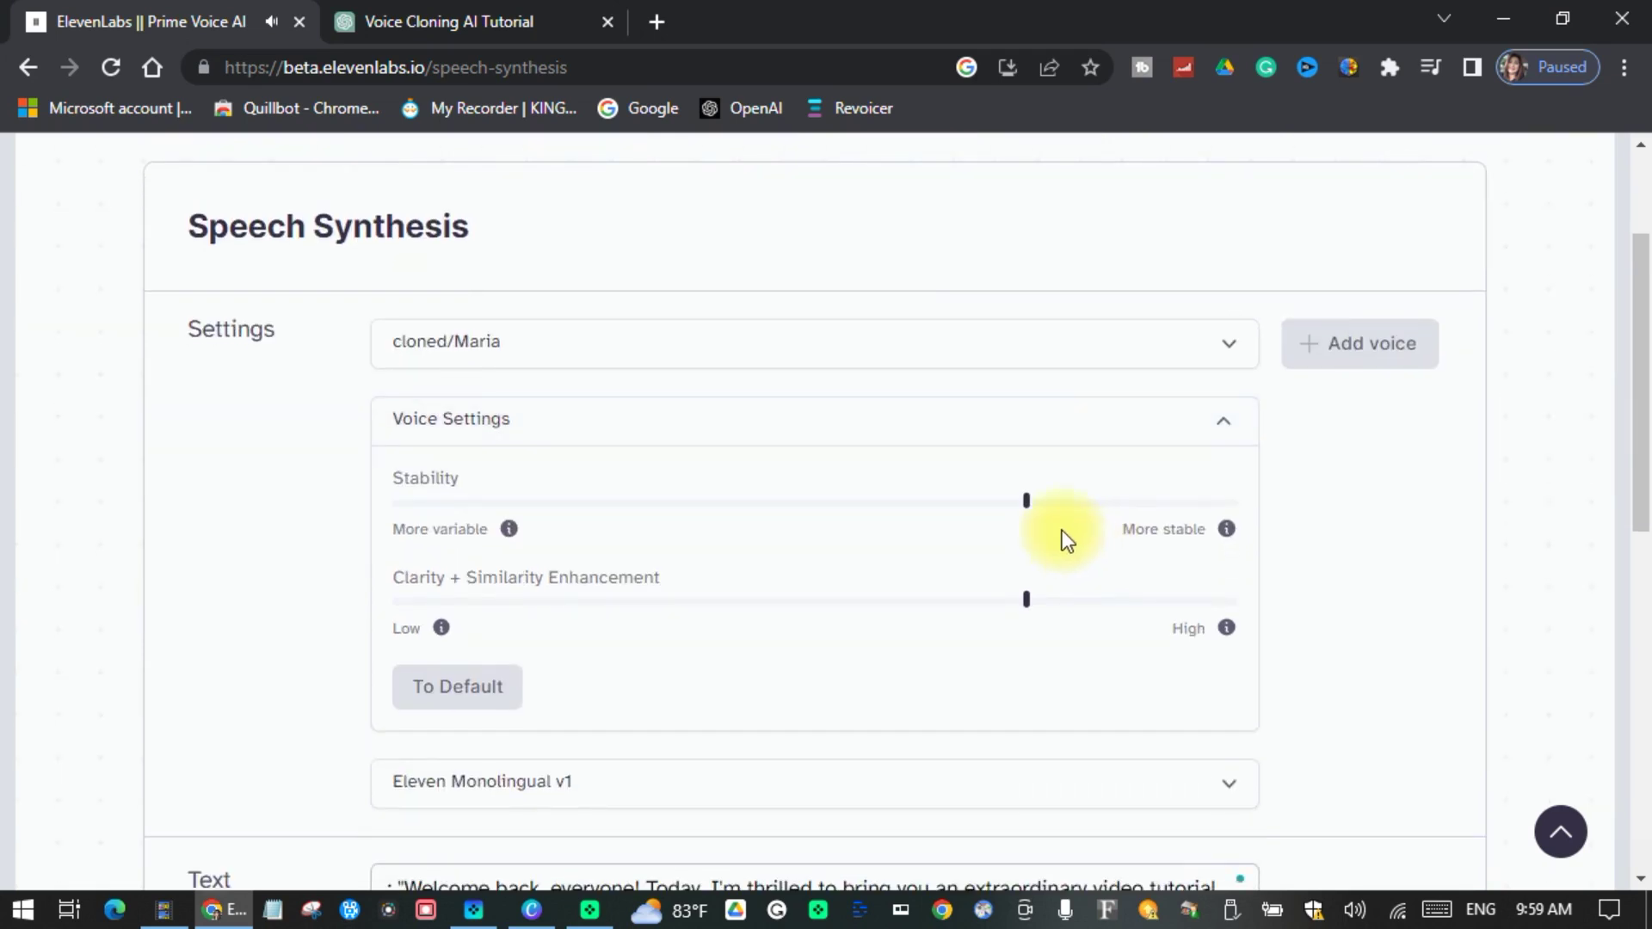
mouse_move(1026, 506)
left_click_drag(1030, 518, 1111, 520)
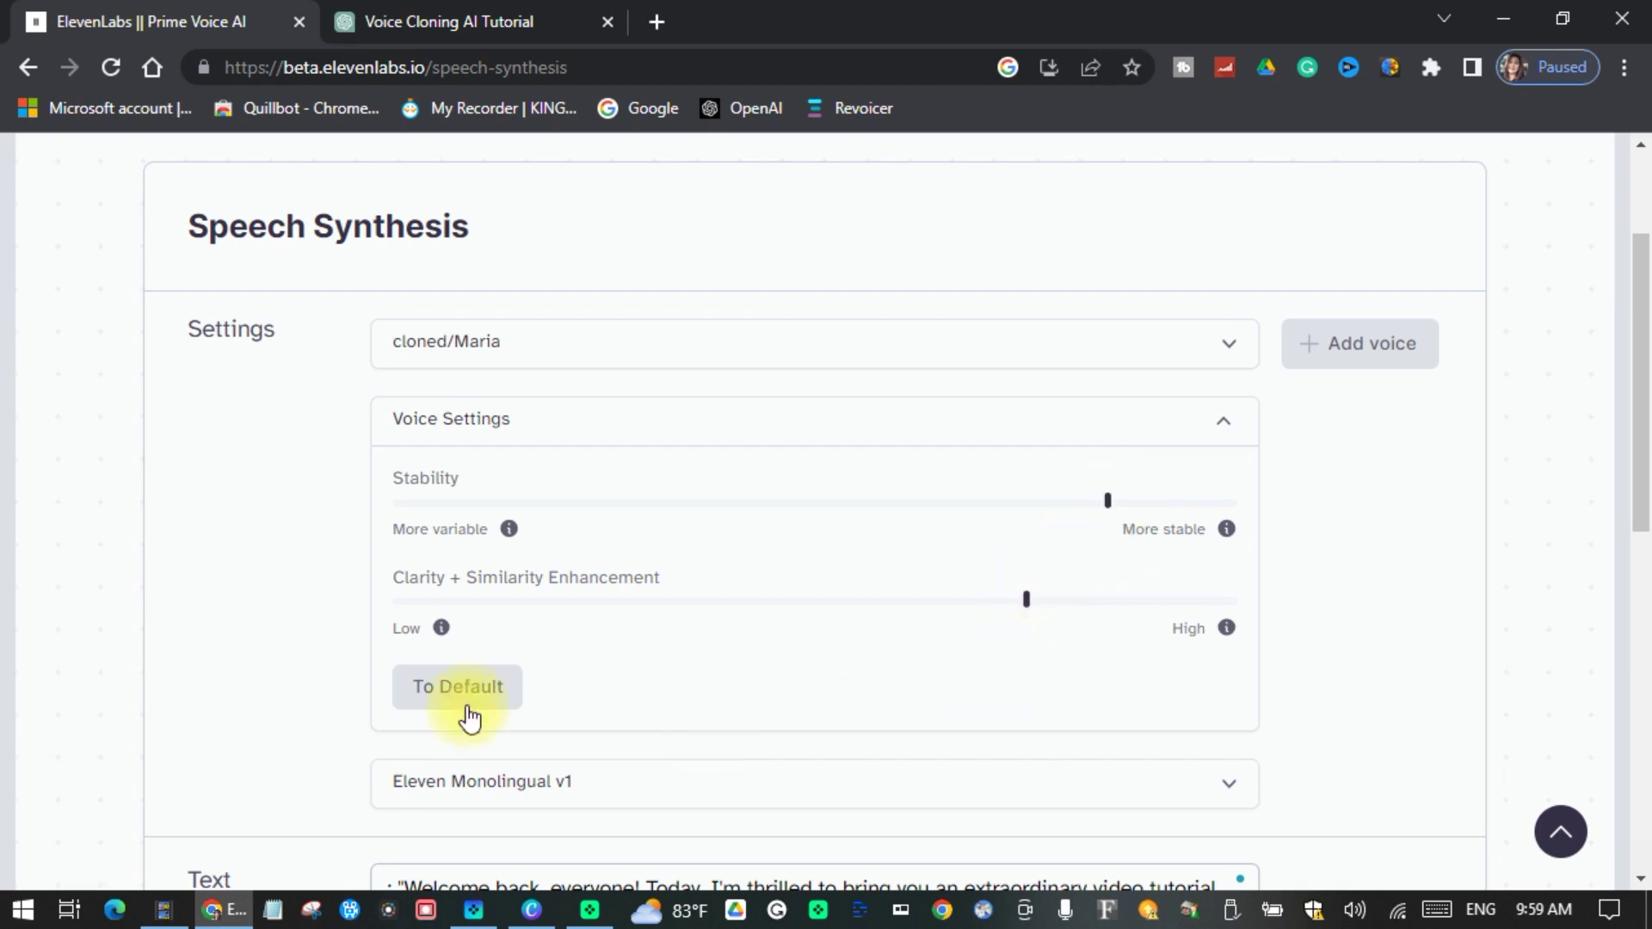
left_click_drag(1024, 612, 1108, 616)
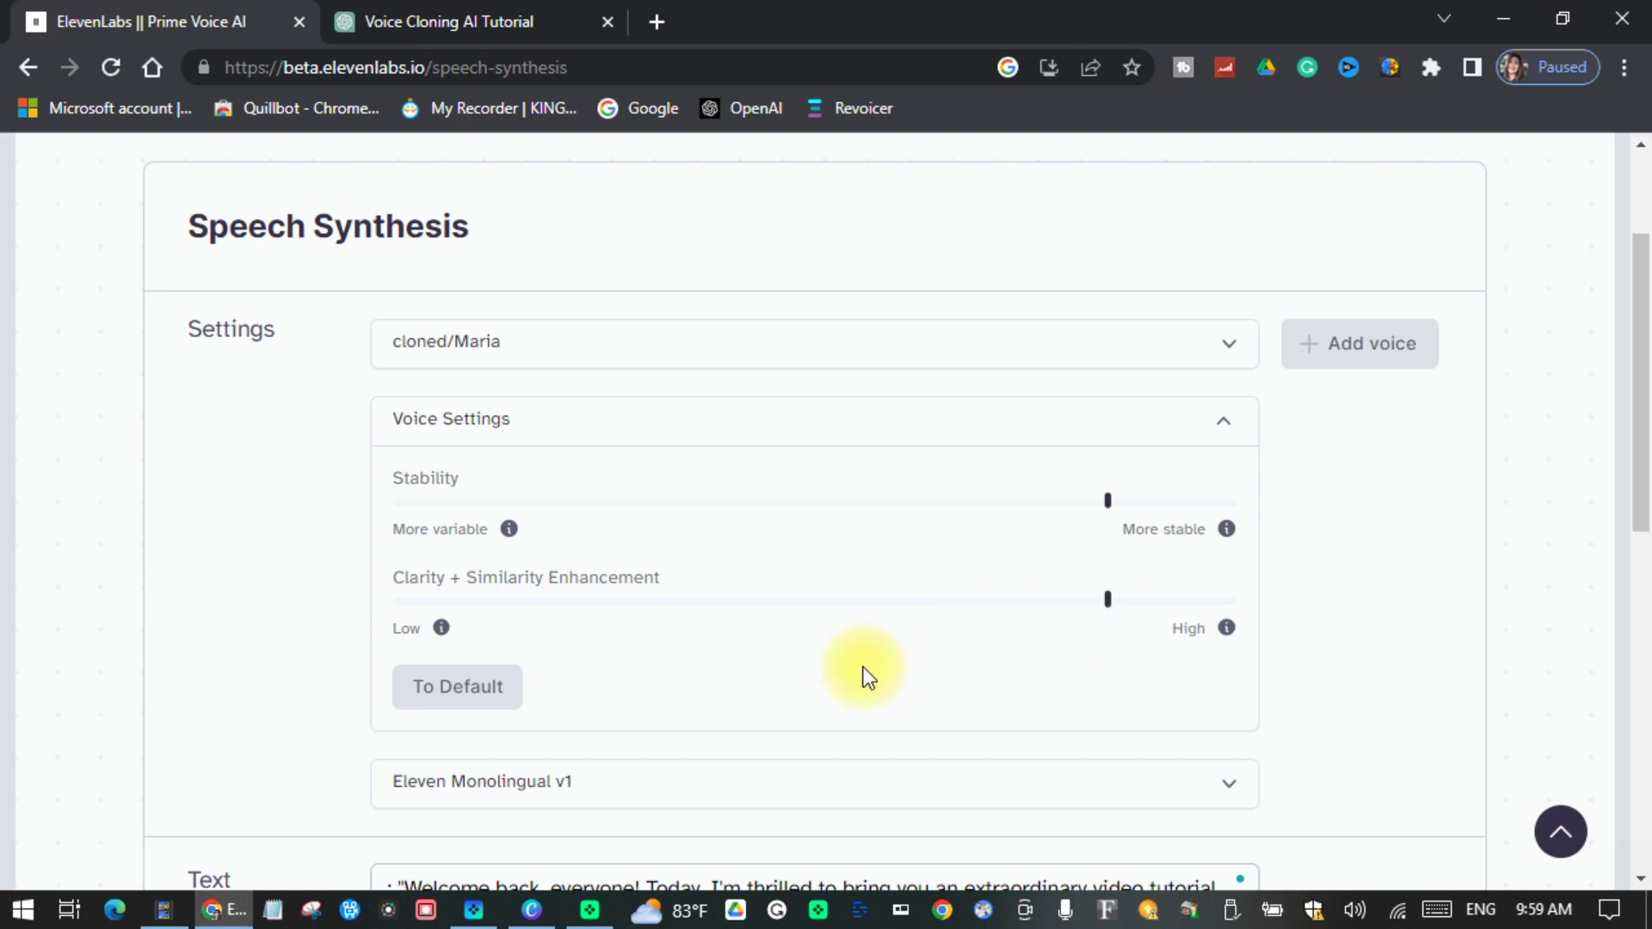
Step: Generate the speech from the two-paragraph voice cloning intro with the cloned voice
scroll(859, 663, "down", 7)
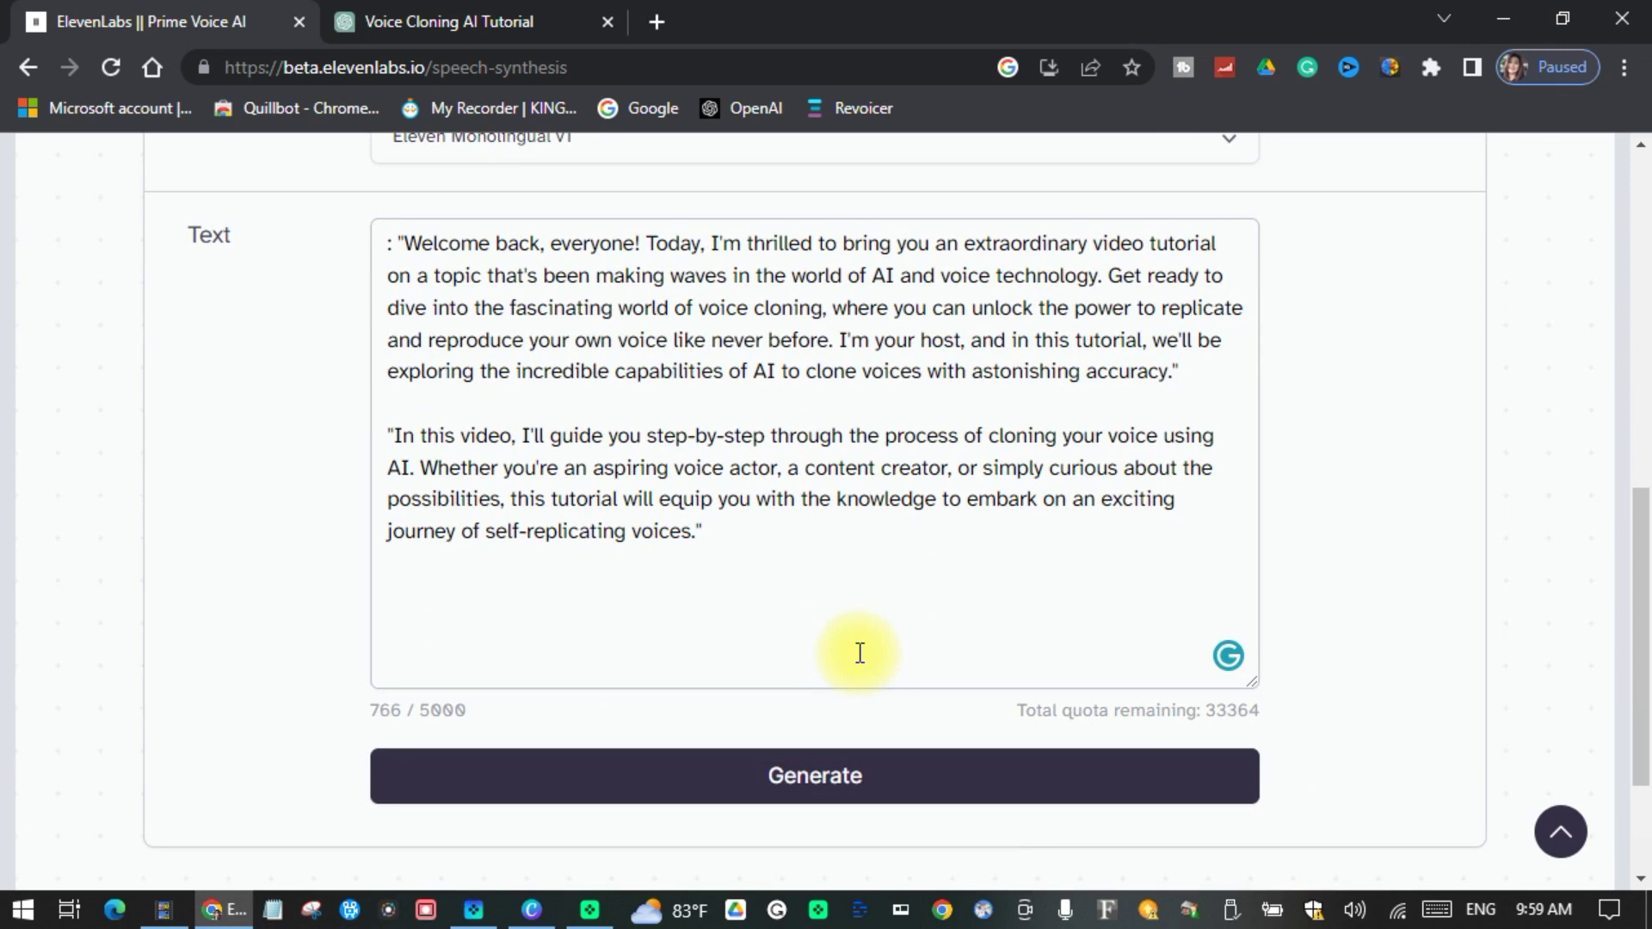
left_click(826, 772)
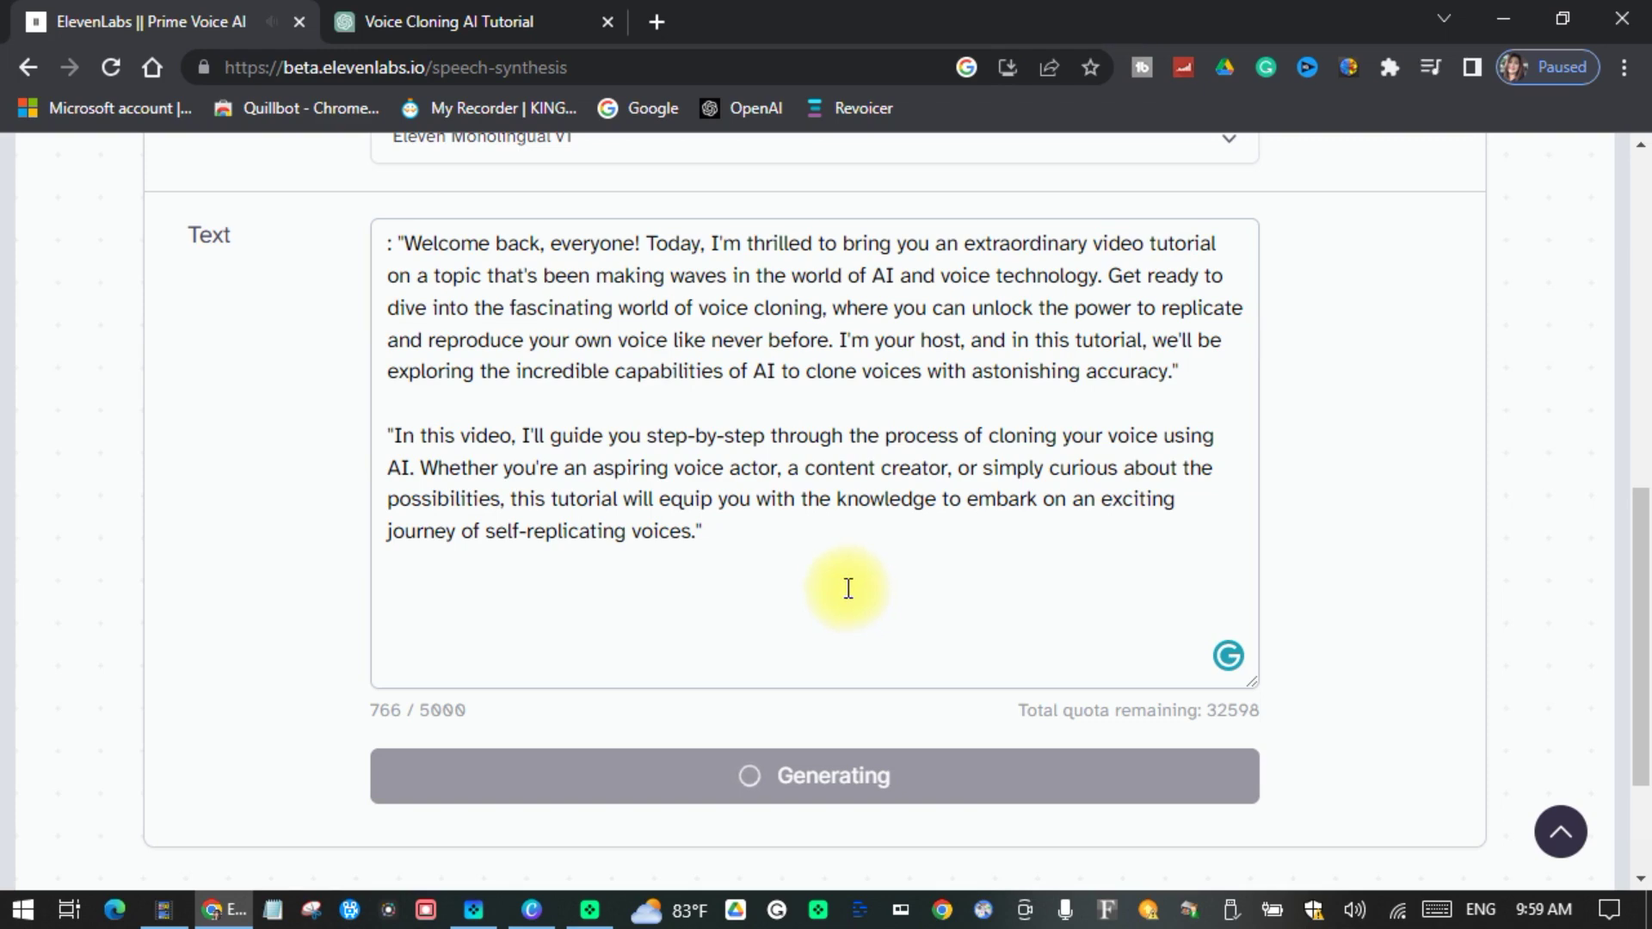
scroll(849, 587, "up", 3)
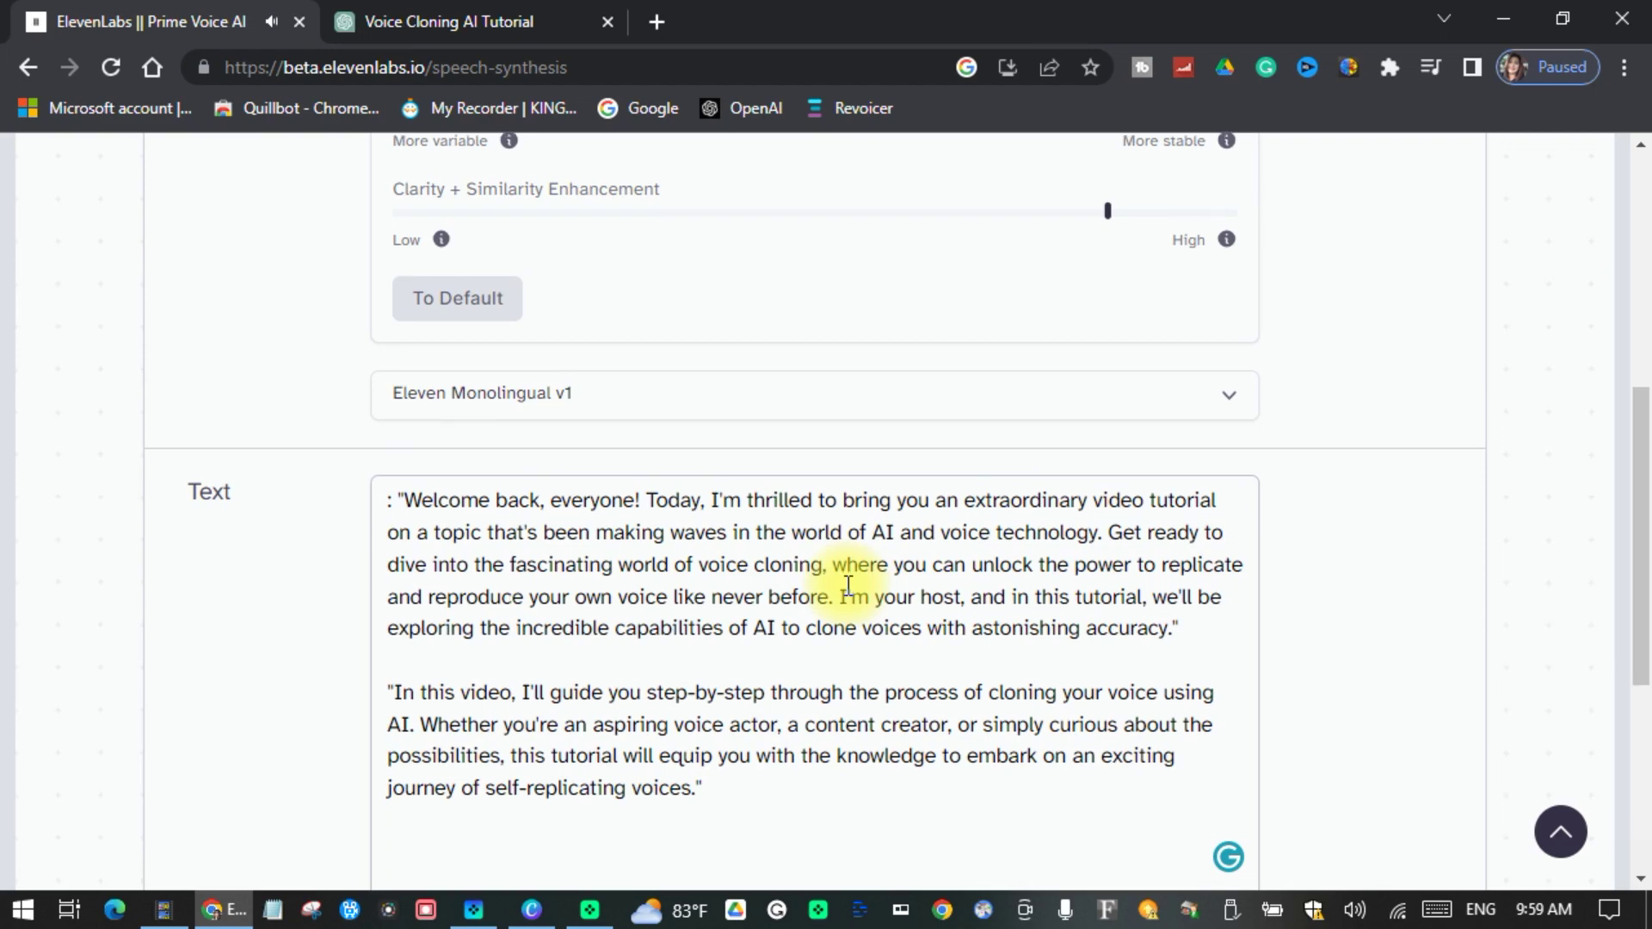
scroll(849, 588, "down", 5)
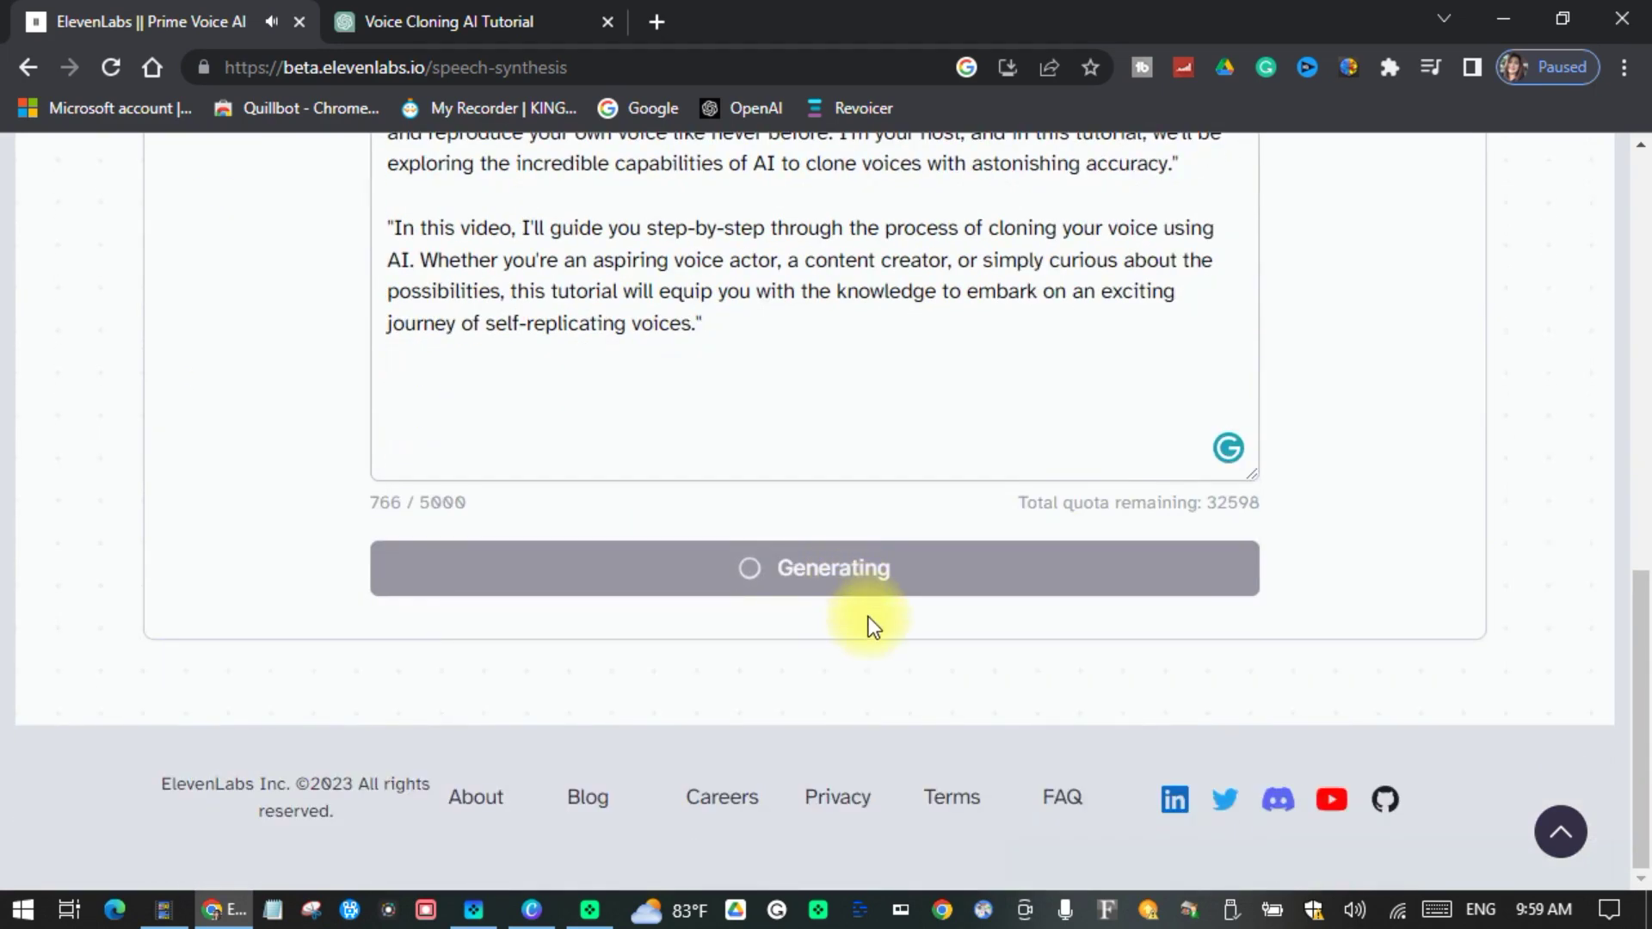